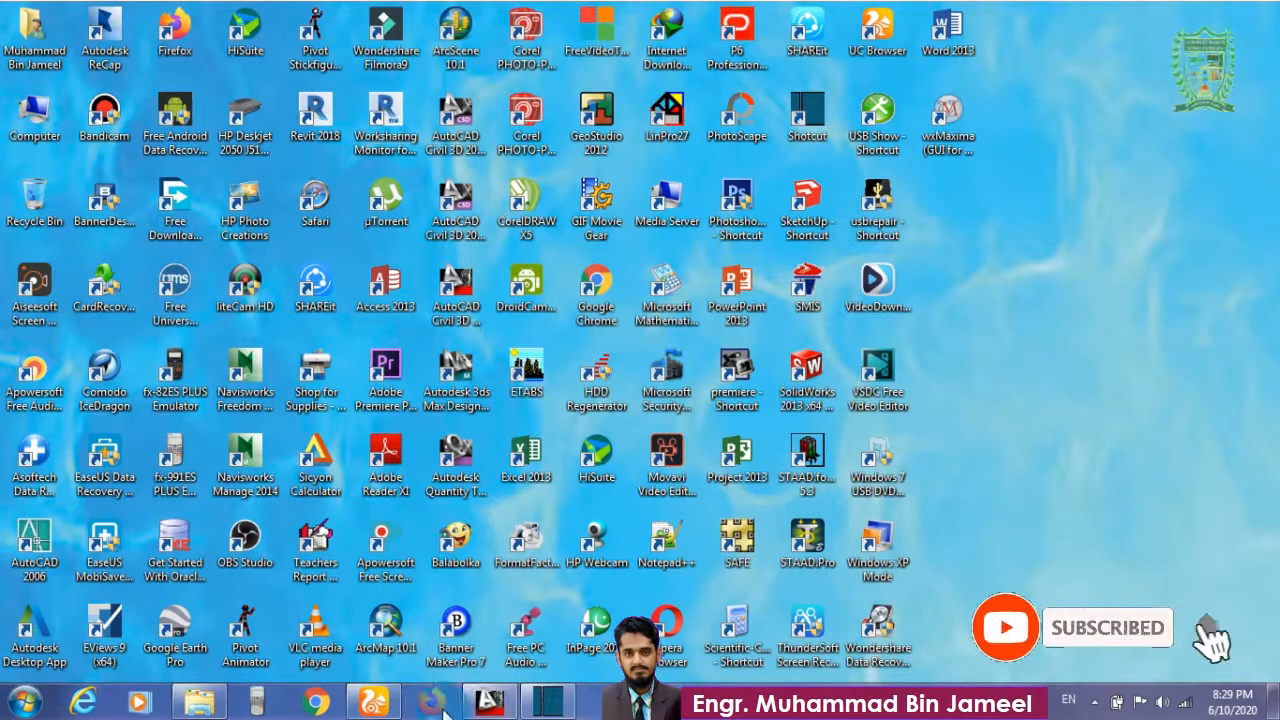
Switch to the Youtube.dwg drawing in AutoCAD
{"action": "left_click", "coordinate": [489, 703]}
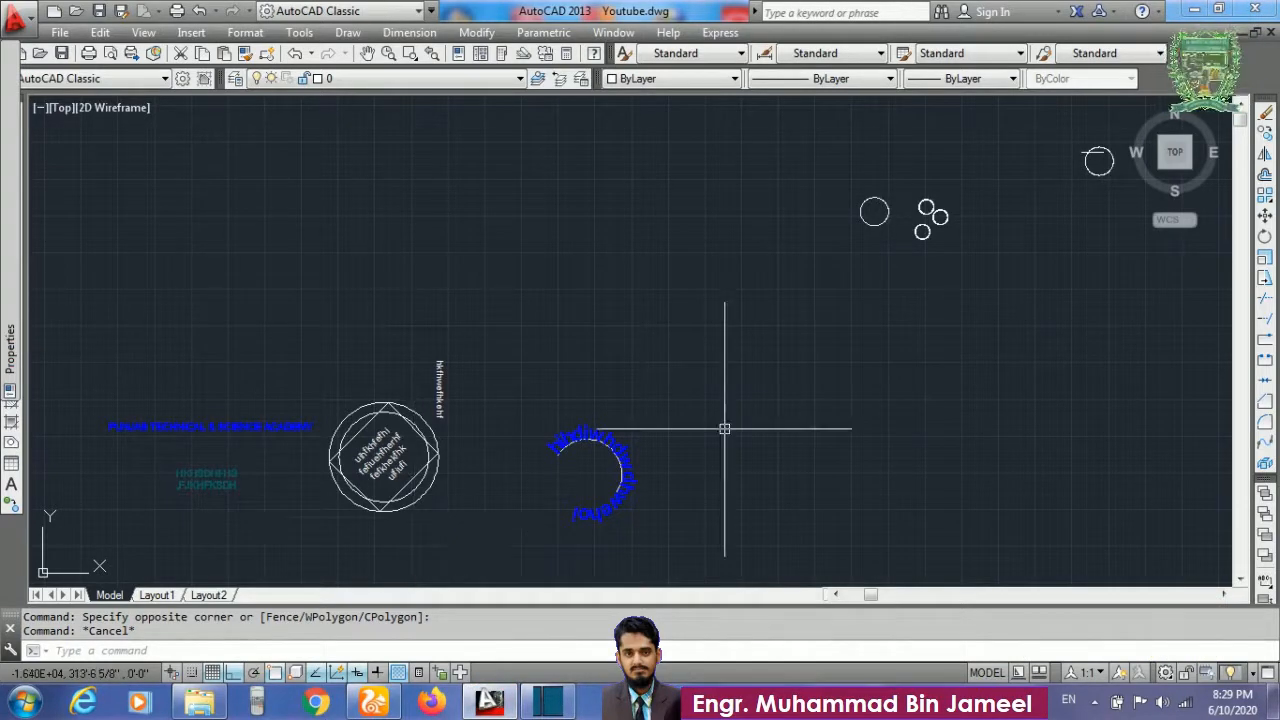
{"action": "left_click", "coordinate": [815, 402]}
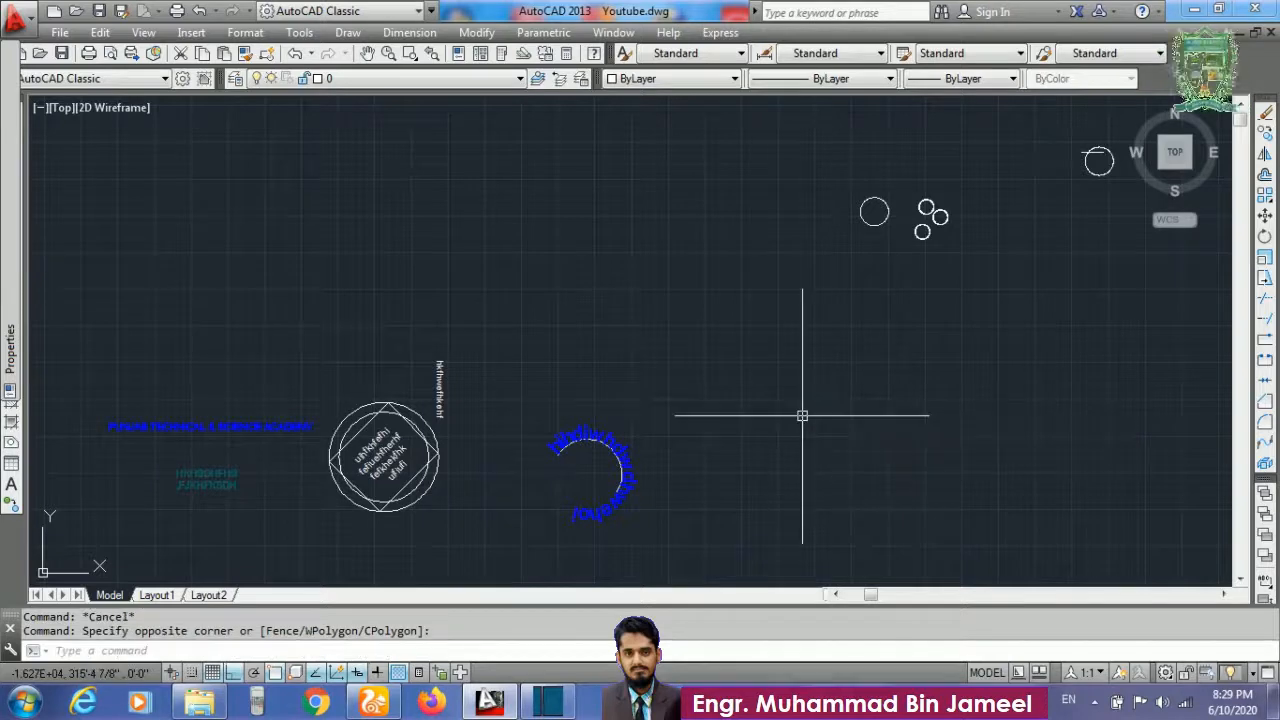
{"action": "scroll", "coordinate": [850, 362], "scroll_direction": "down", "scroll_amount": 3}
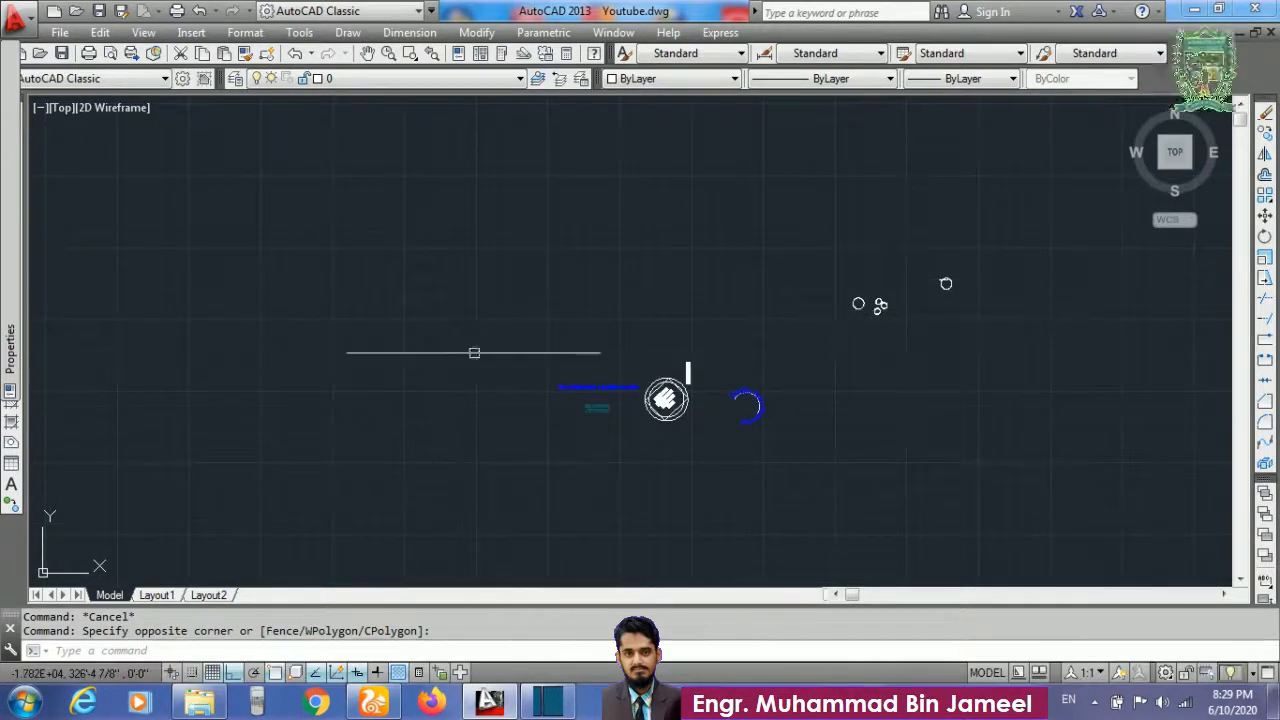
{"action": "scroll", "coordinate": [462, 312], "scroll_direction": "up", "scroll_amount": 4}
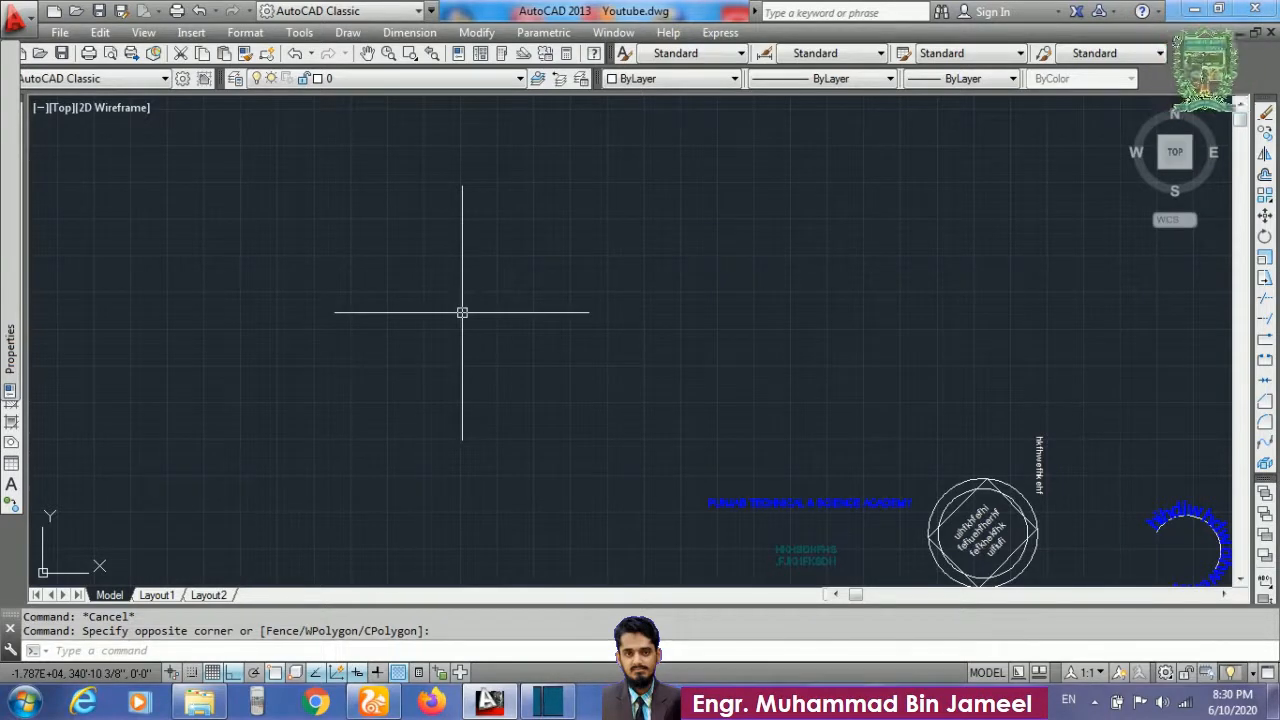
{"action": "type", "text": "ar"}
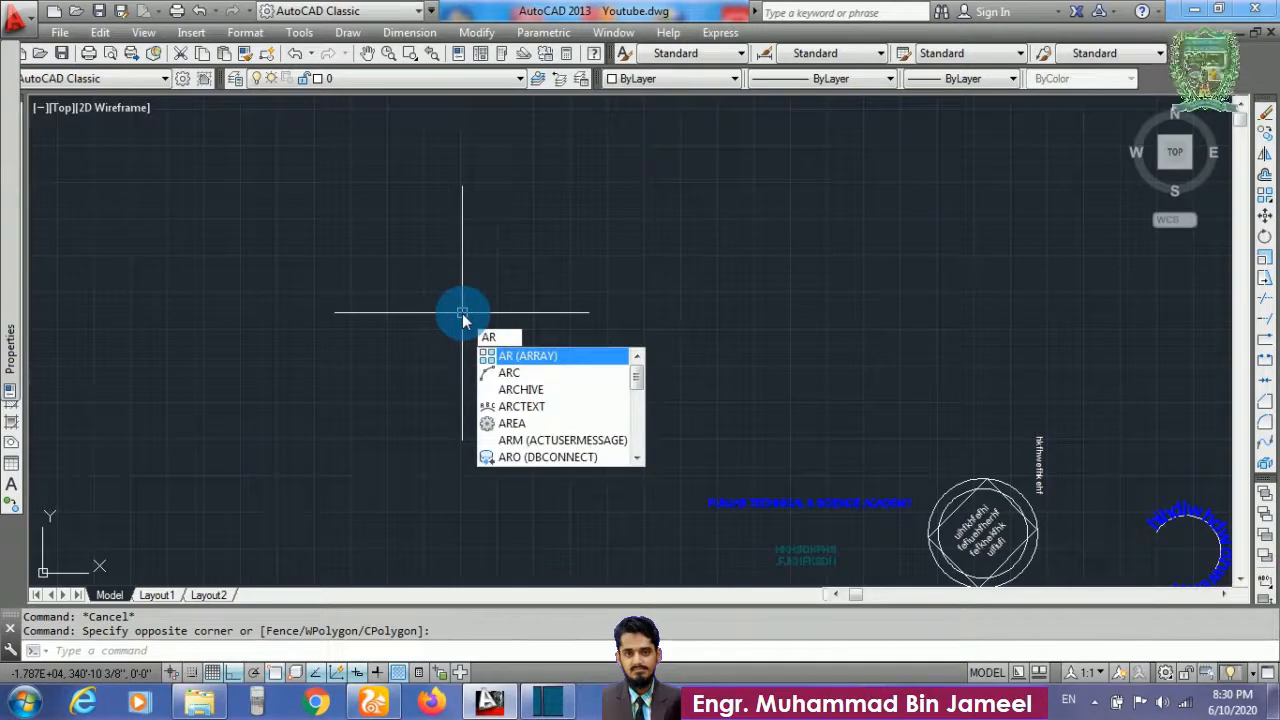
{"action": "key", "text": "Return"}
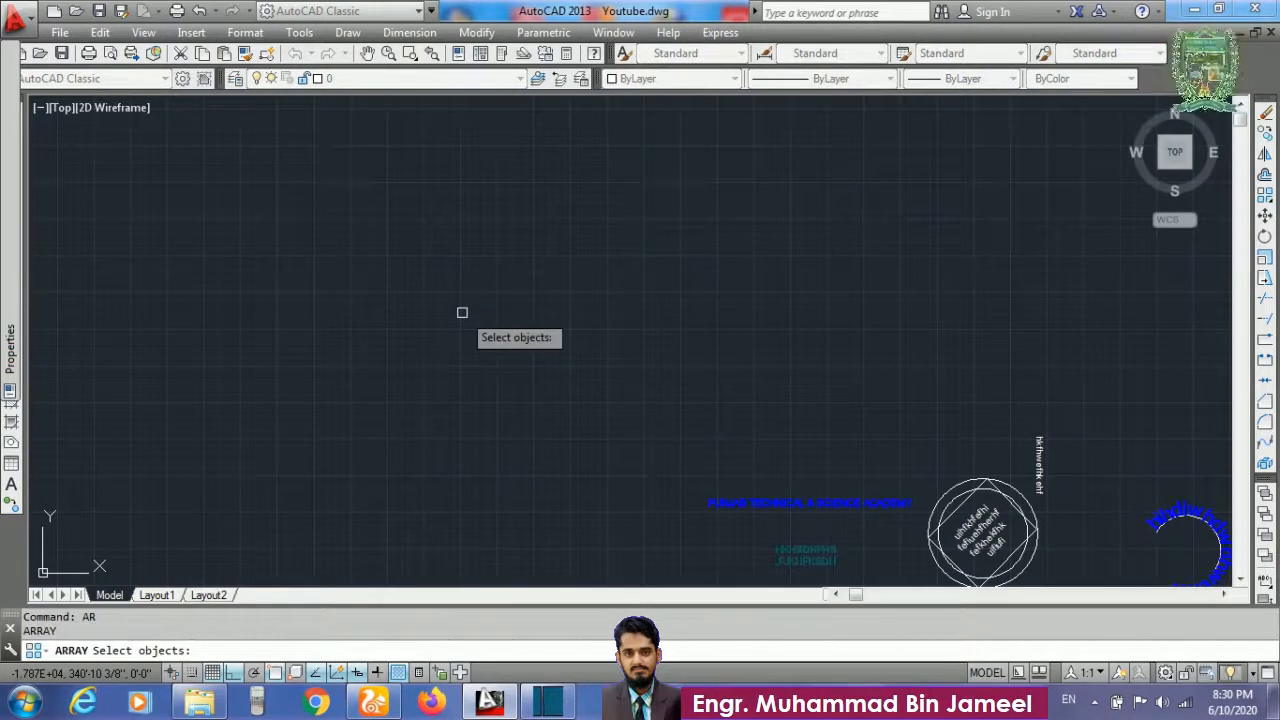
{"action": "key", "text": "Escape"}
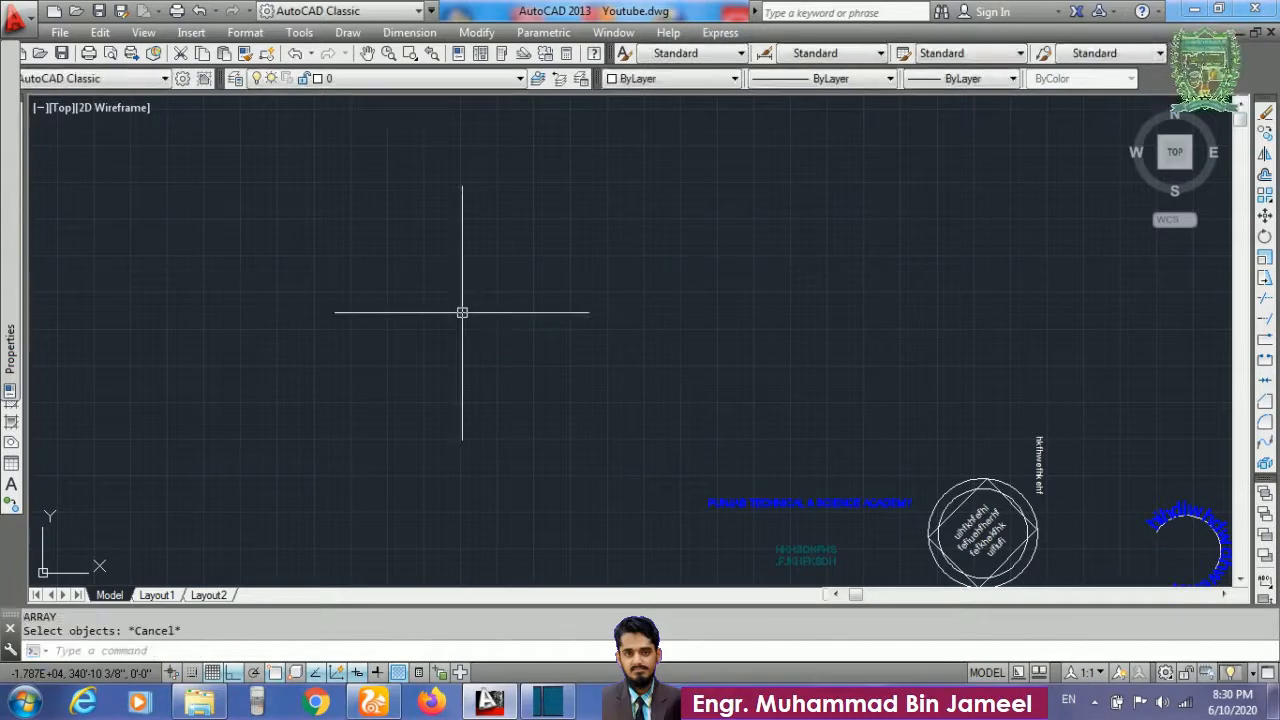
Draw a rectangle 10' wide and 5' high in the empty area beside the existing text and circles
{"action": "type", "text": "rec"}
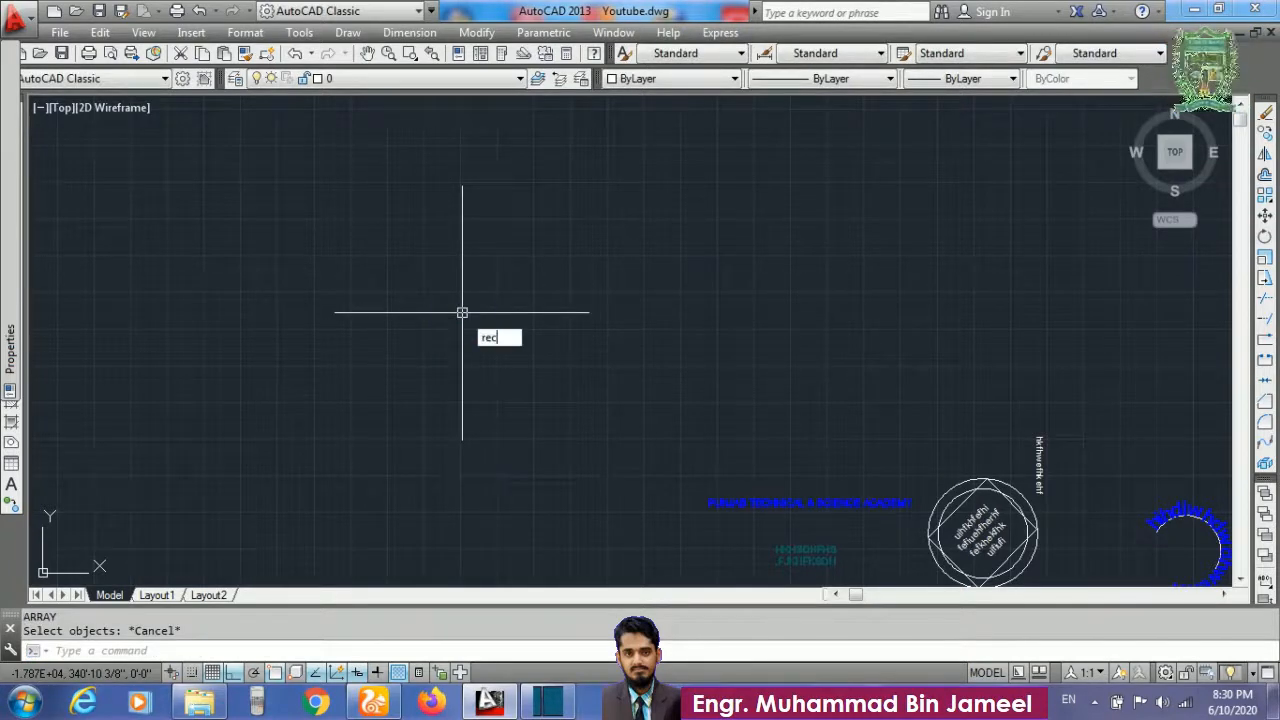
{"action": "key", "text": "Return"}
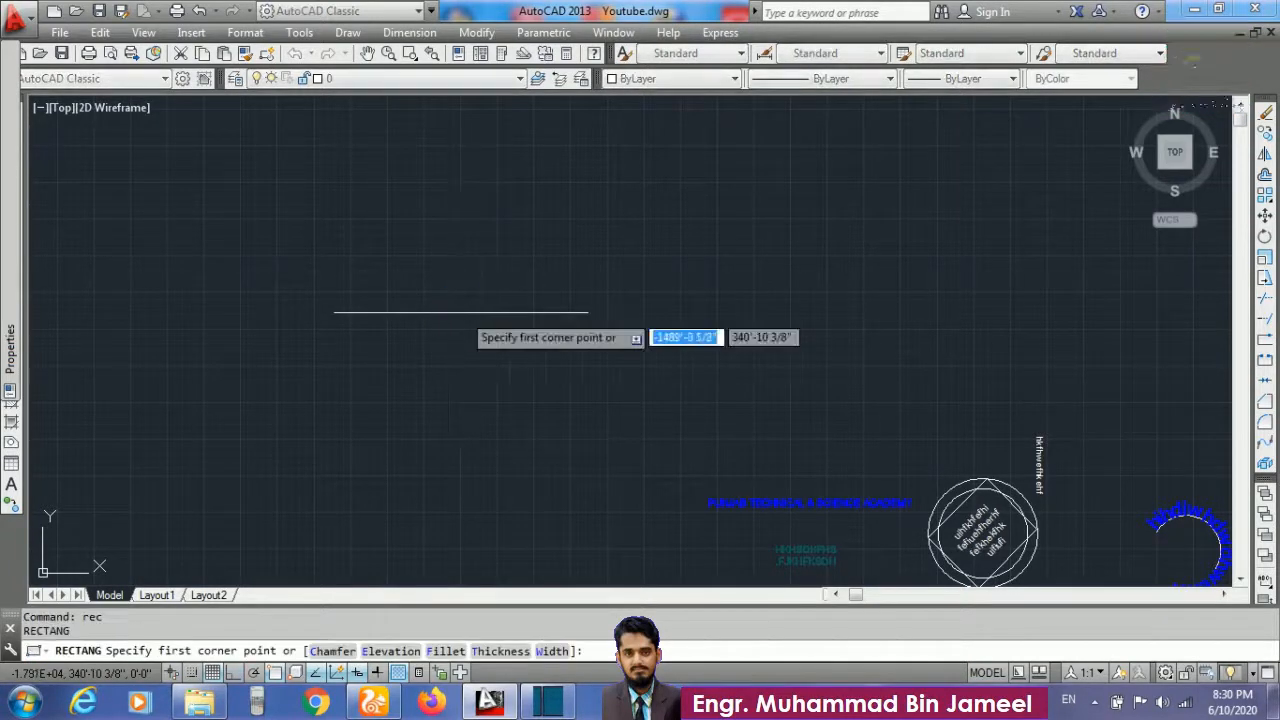
{"action": "left_click", "coordinate": [250, 326]}
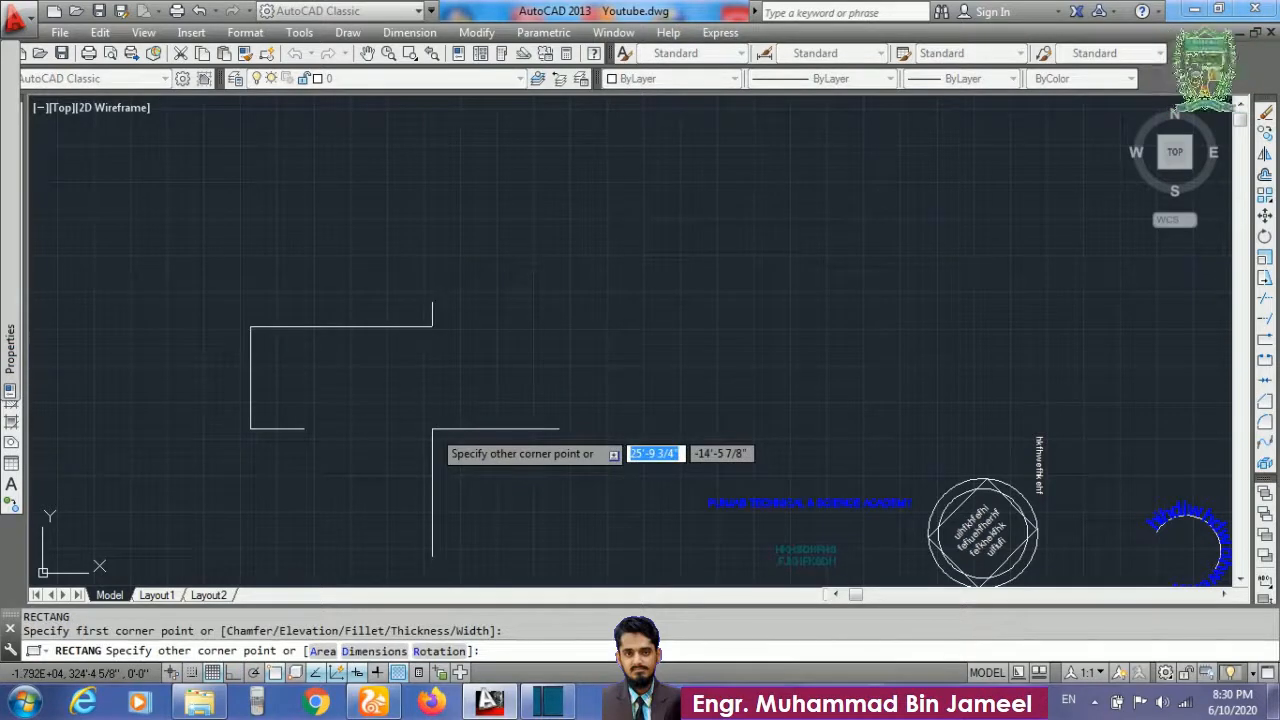
{"action": "type", "text": "10"}
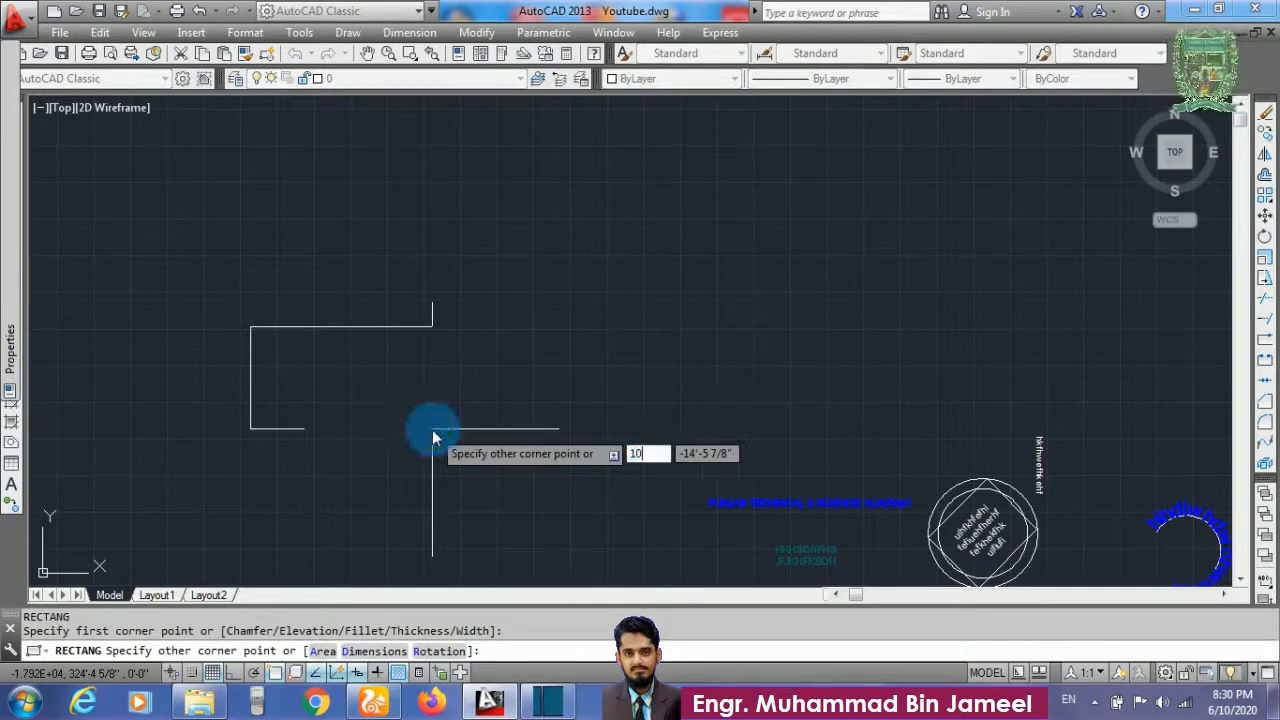
{"action": "key", "text": "Tab"}
{"action": "type", "text": "5"}
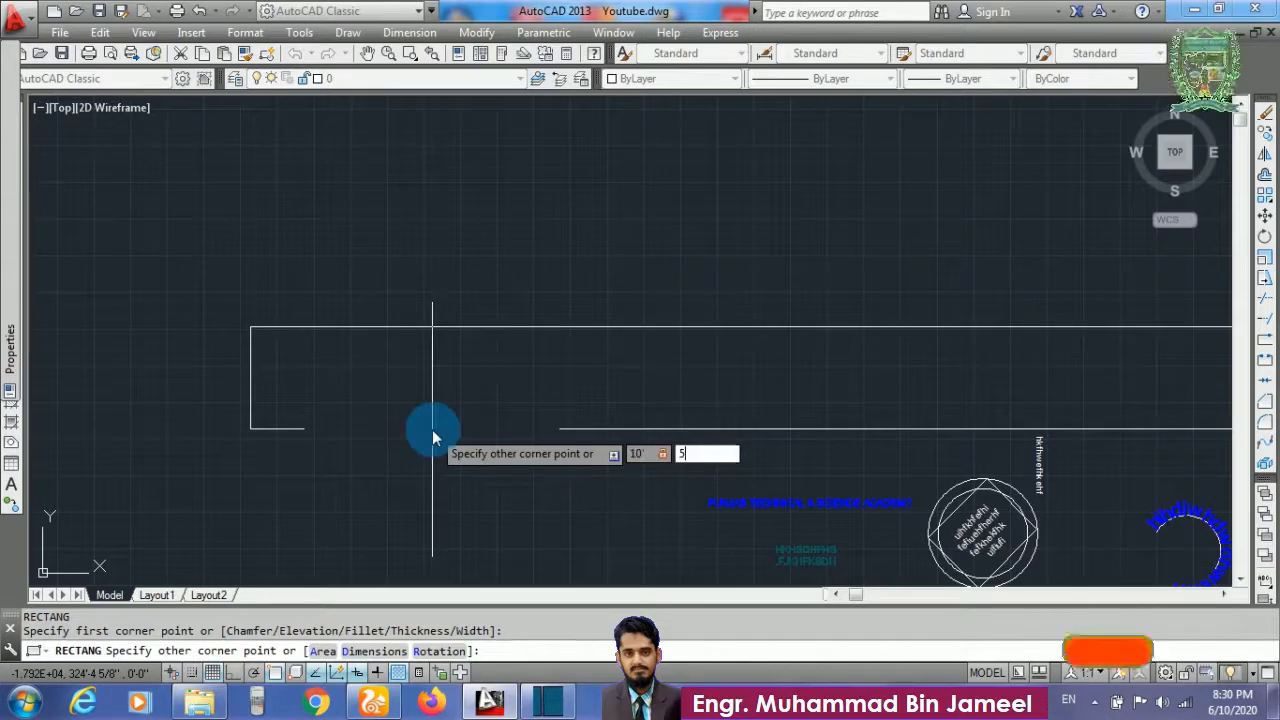
{"action": "key", "text": "Return"}
{"action": "scroll", "coordinate": [189, 286], "scroll_direction": "up", "scroll_amount": 2}
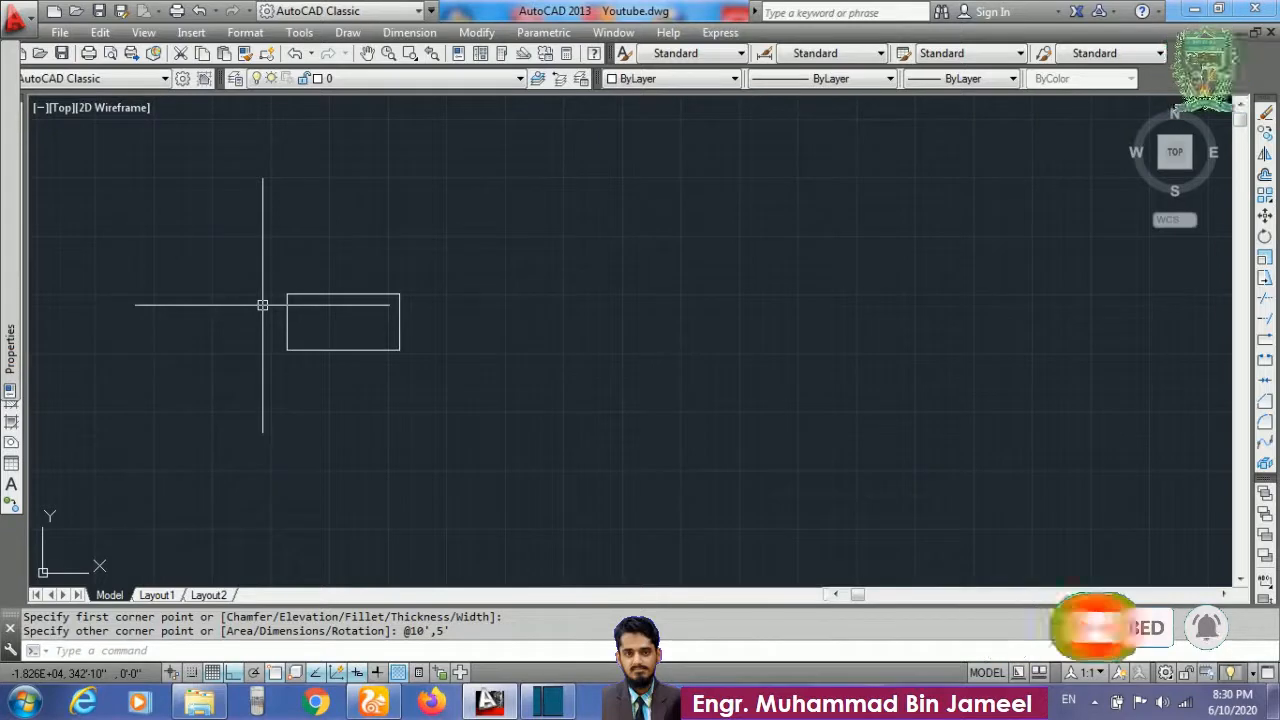
{"action": "scroll", "coordinate": [452, 440], "scroll_direction": "down", "scroll_amount": 1}
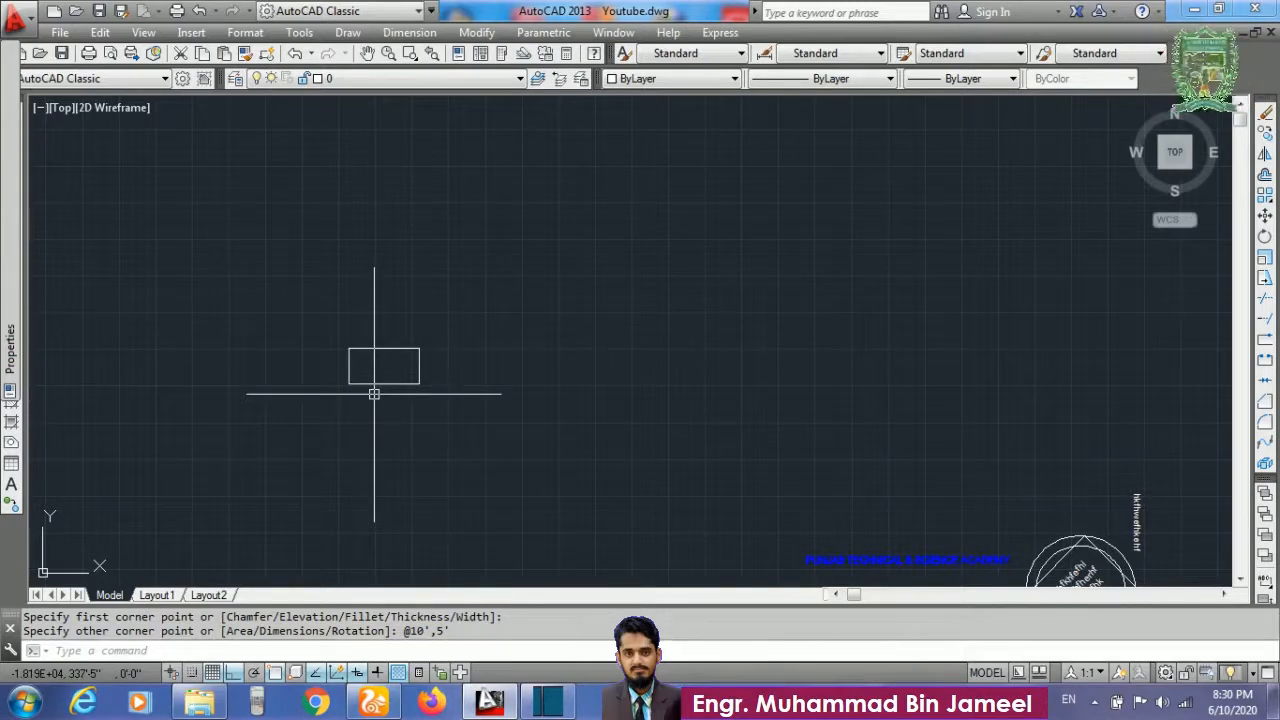
Try to create a rectangular array of the rectangle and change its column count
{"action": "mouse_move", "coordinate": [373, 386]}
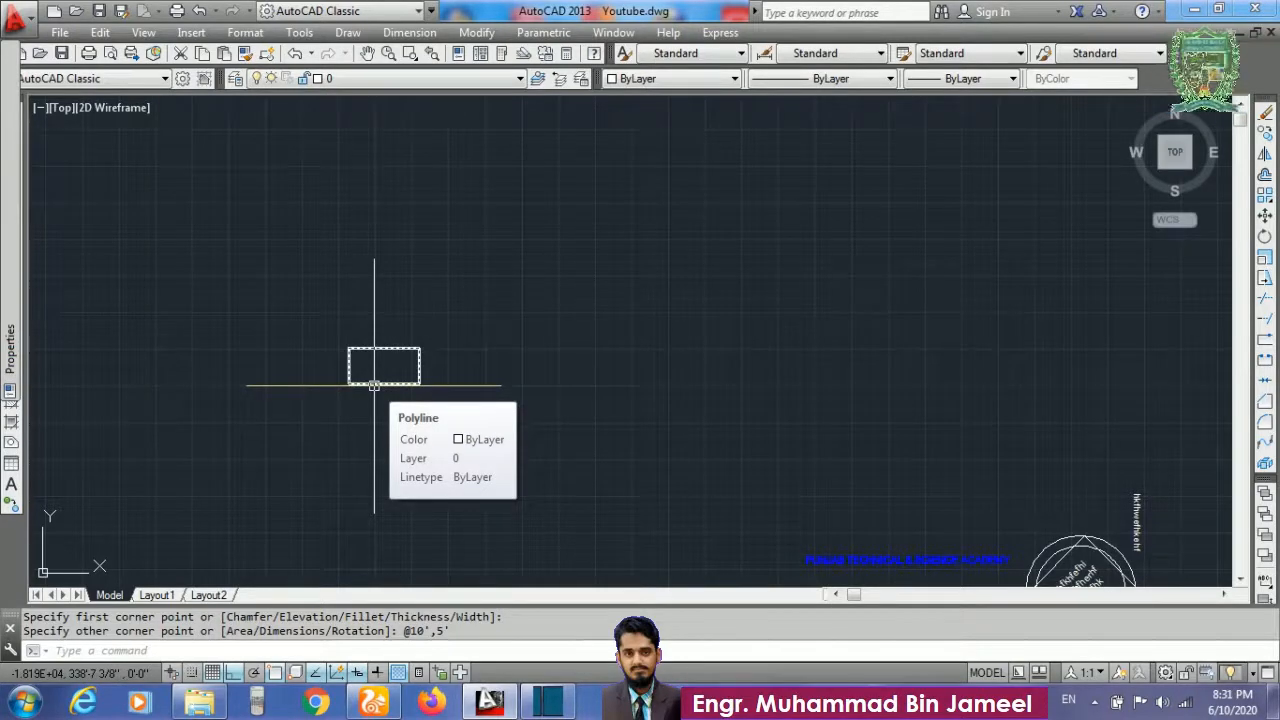
{"action": "type", "text": "AR"}
{"action": "key", "text": "Return"}
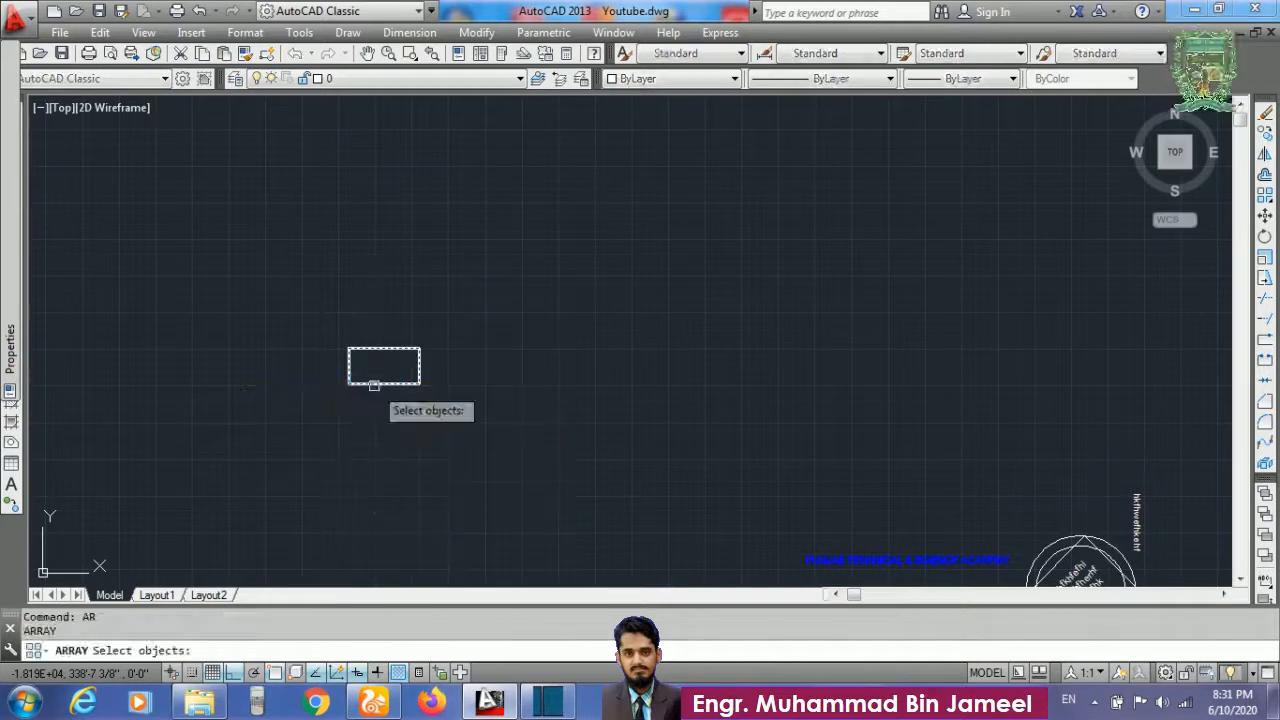
{"action": "left_click", "coordinate": [374, 385]}
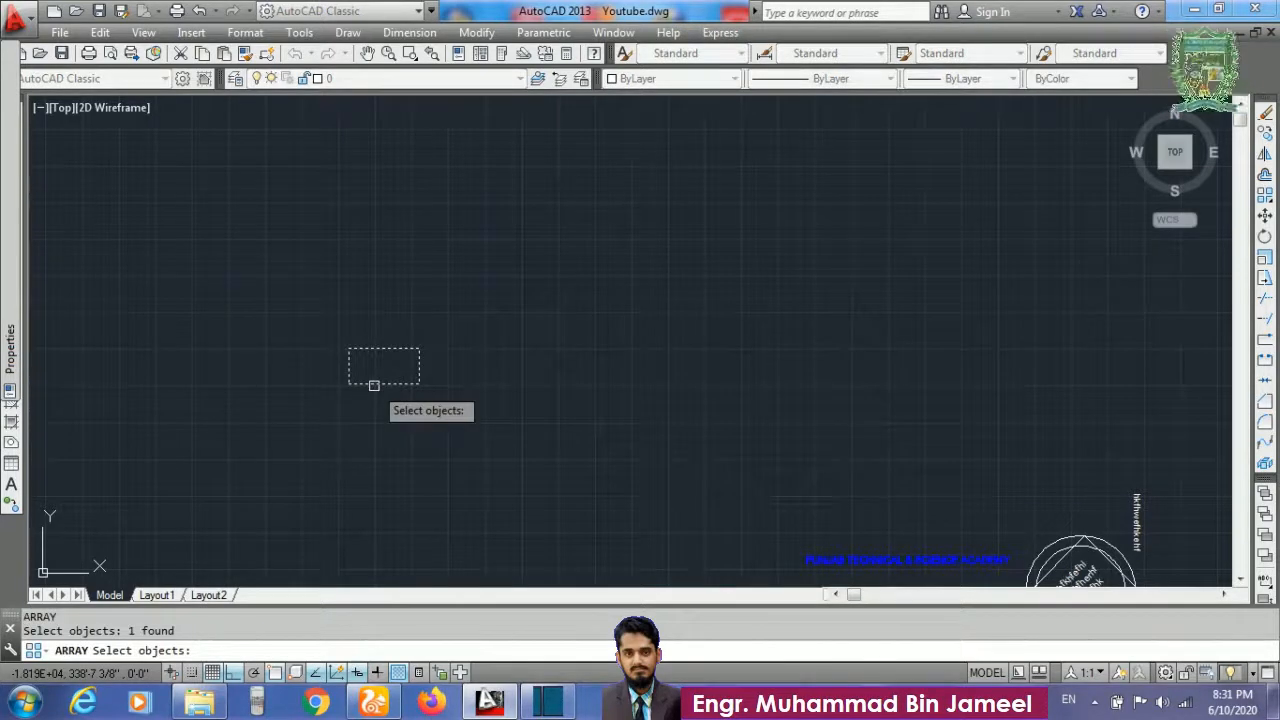
{"action": "key", "text": "Return"}
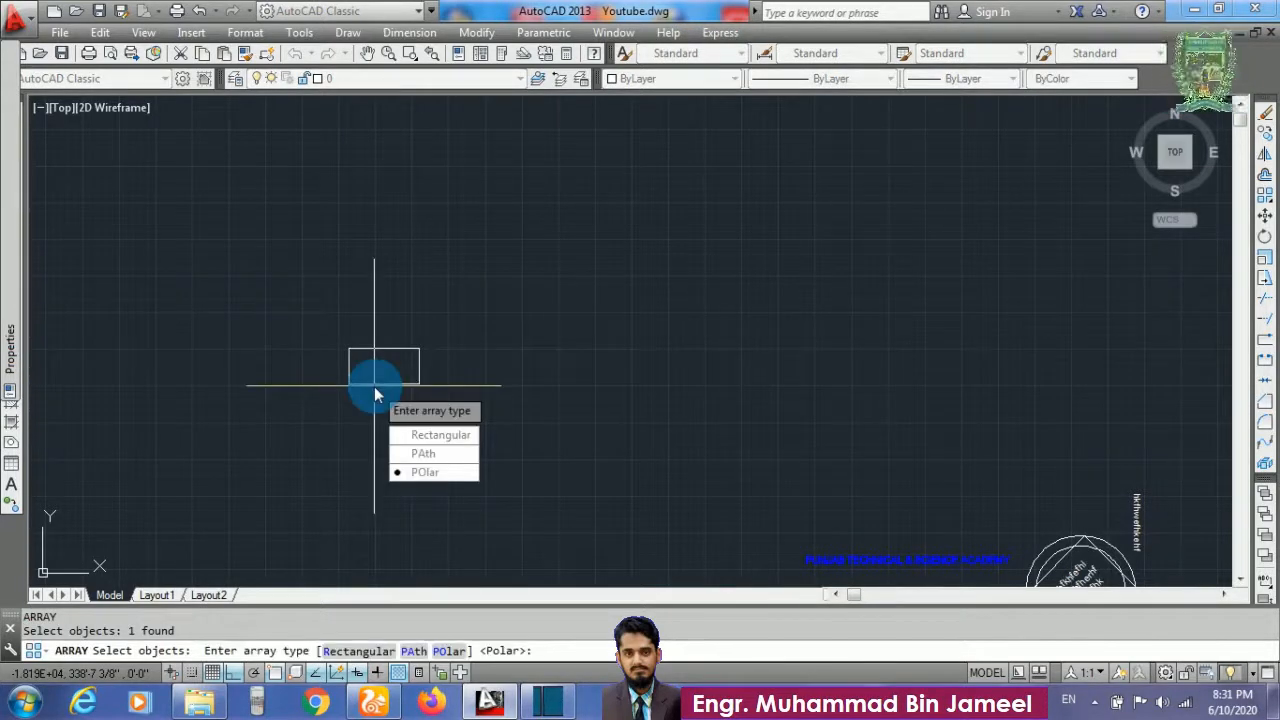
{"action": "left_click", "coordinate": [432, 435]}
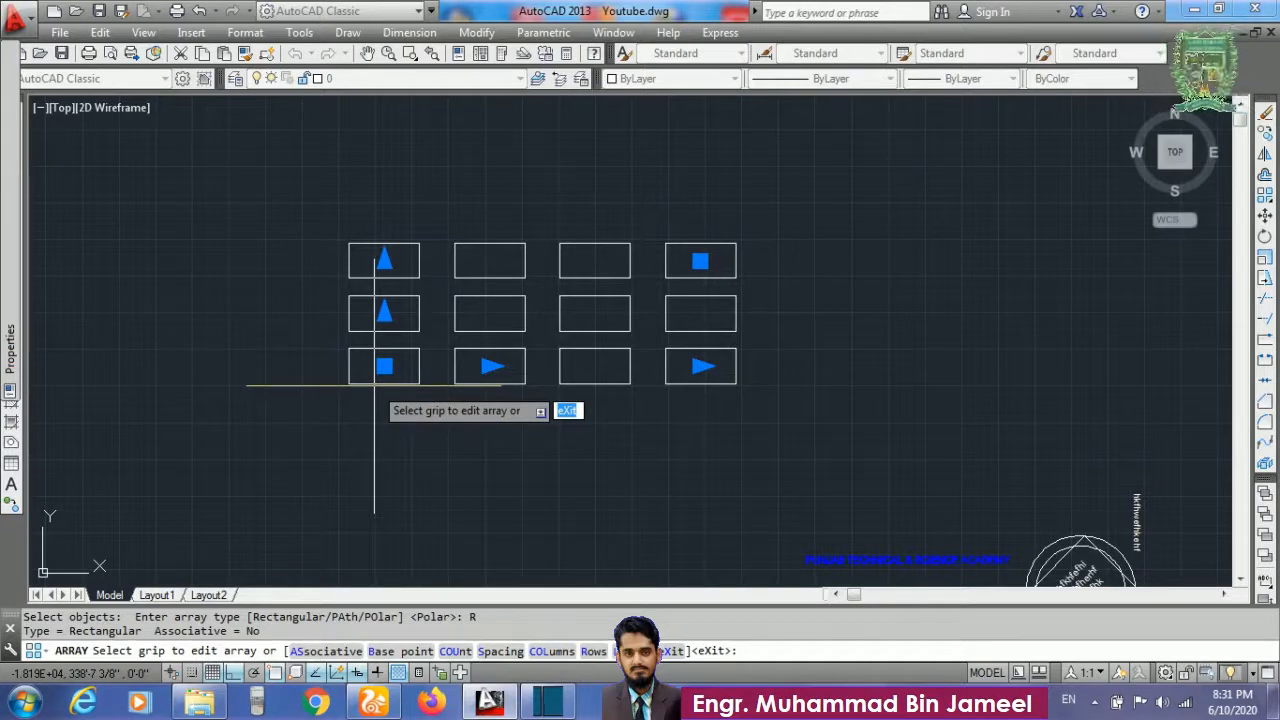
{"action": "type", "text": "c"}
{"action": "key", "text": "Return"}
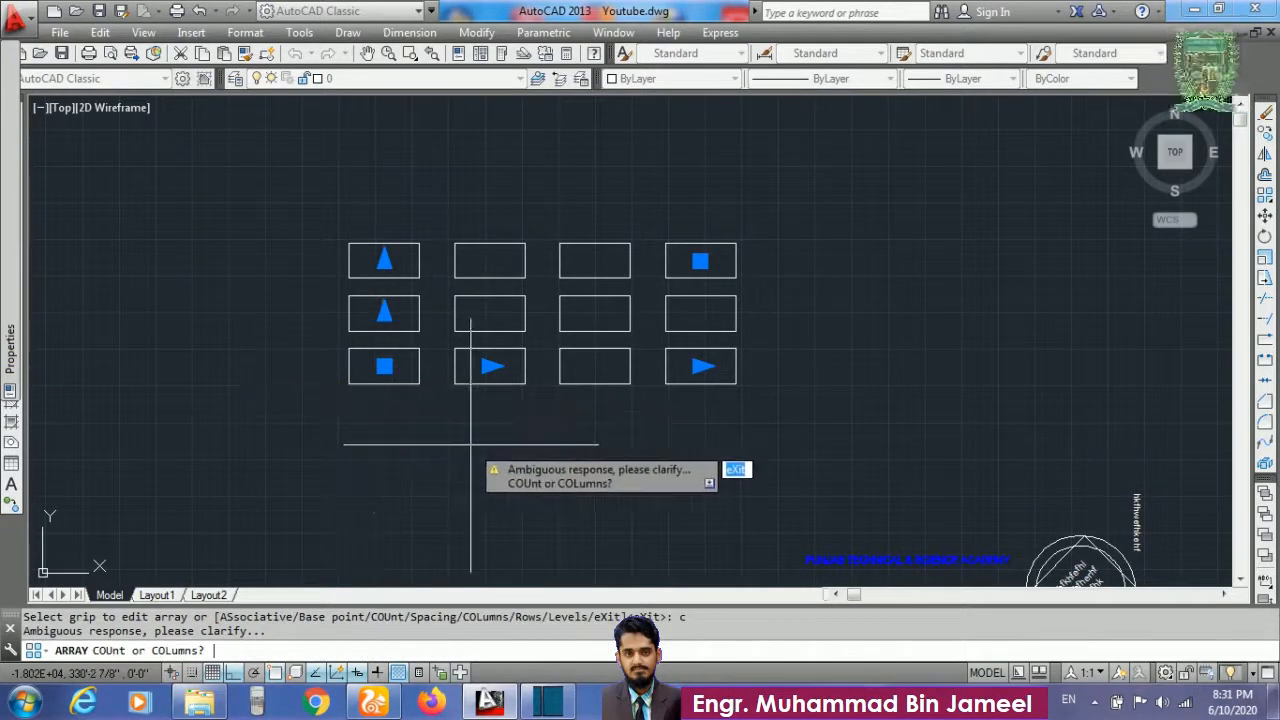
{"action": "key", "text": "Escape"}
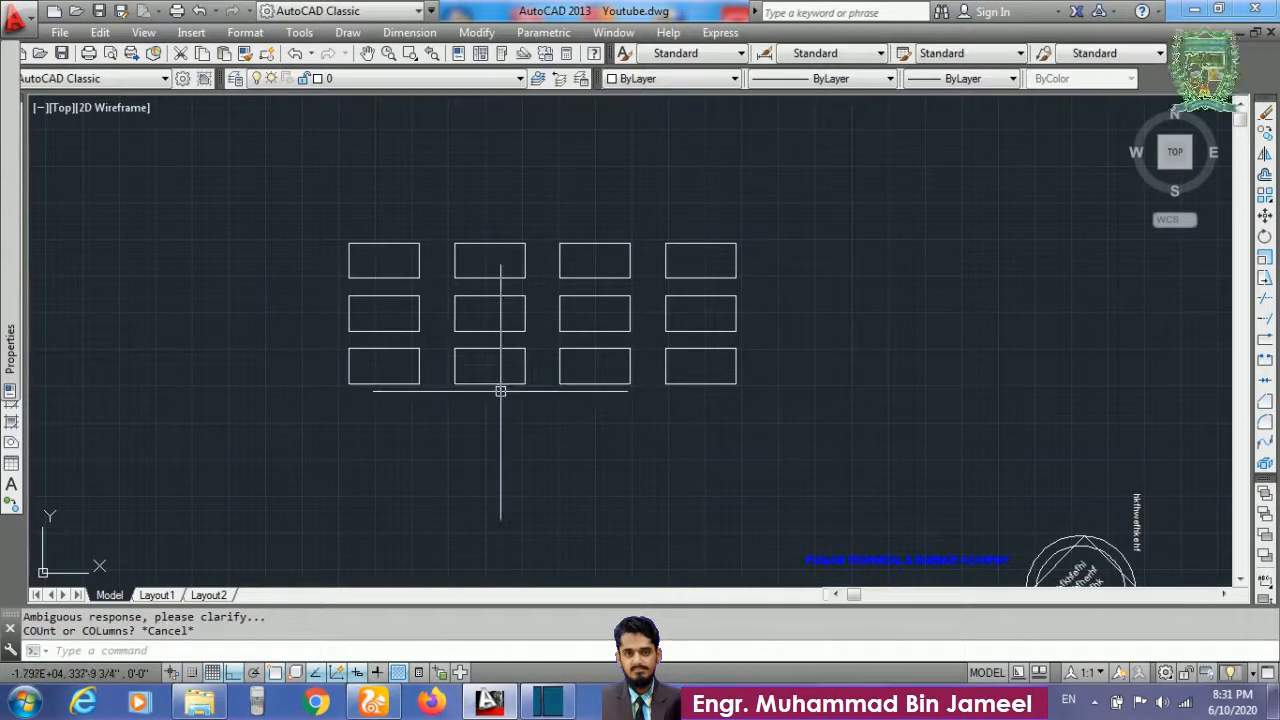
Undo the rectangular array so that only the original rectangle remains
{"action": "scroll", "coordinate": [500, 390], "scroll_direction": "down", "scroll_amount": 5}
{"action": "scroll", "coordinate": [500, 390], "scroll_direction": "up", "scroll_amount": 5}
{"action": "key", "text": "ctrl+z"}
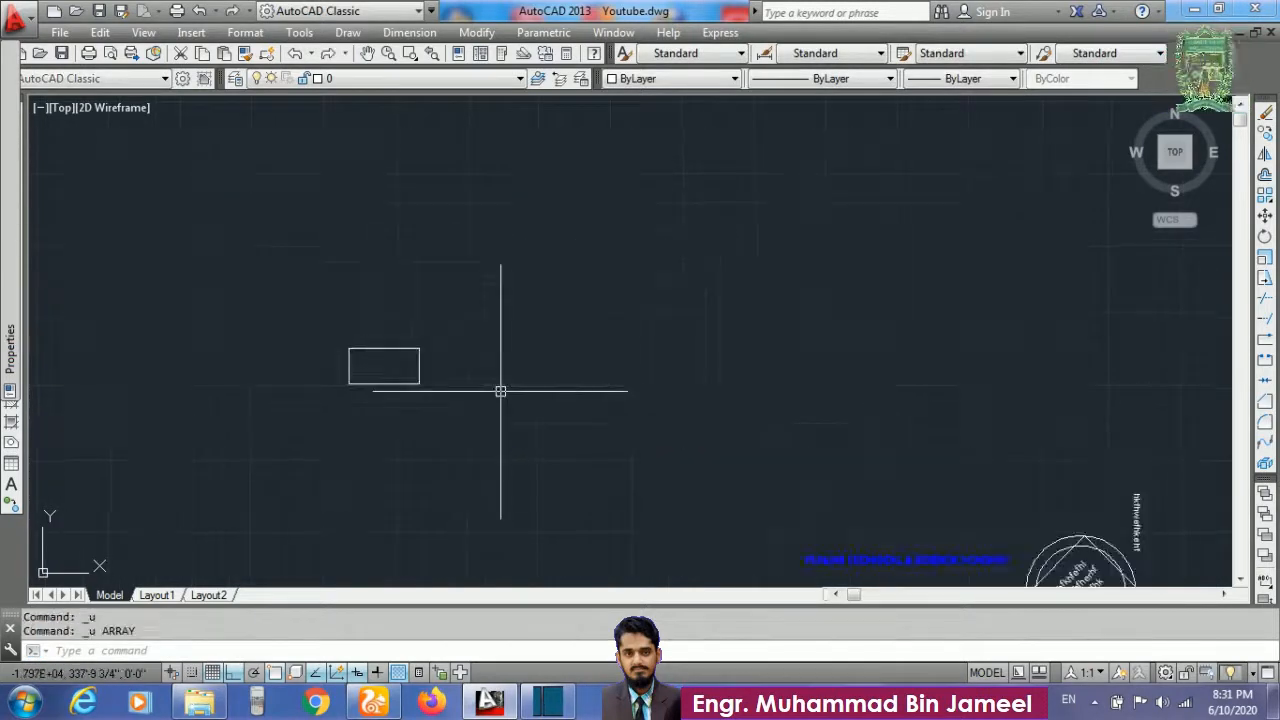
{"action": "key", "text": "Escape"}
{"action": "type", "text": "a"}
{"action": "key", "text": "Escape"}
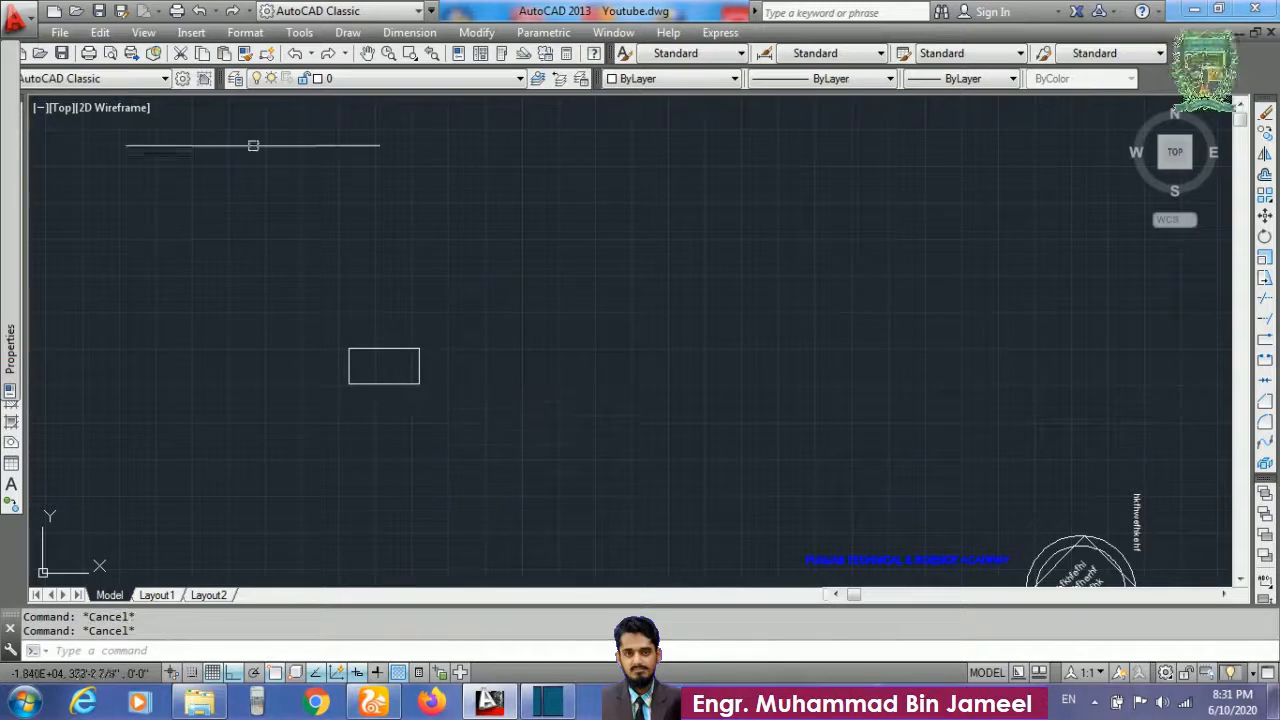
Switch the workspace to Drafting & Annotation
{"action": "left_click", "coordinate": [163, 80]}
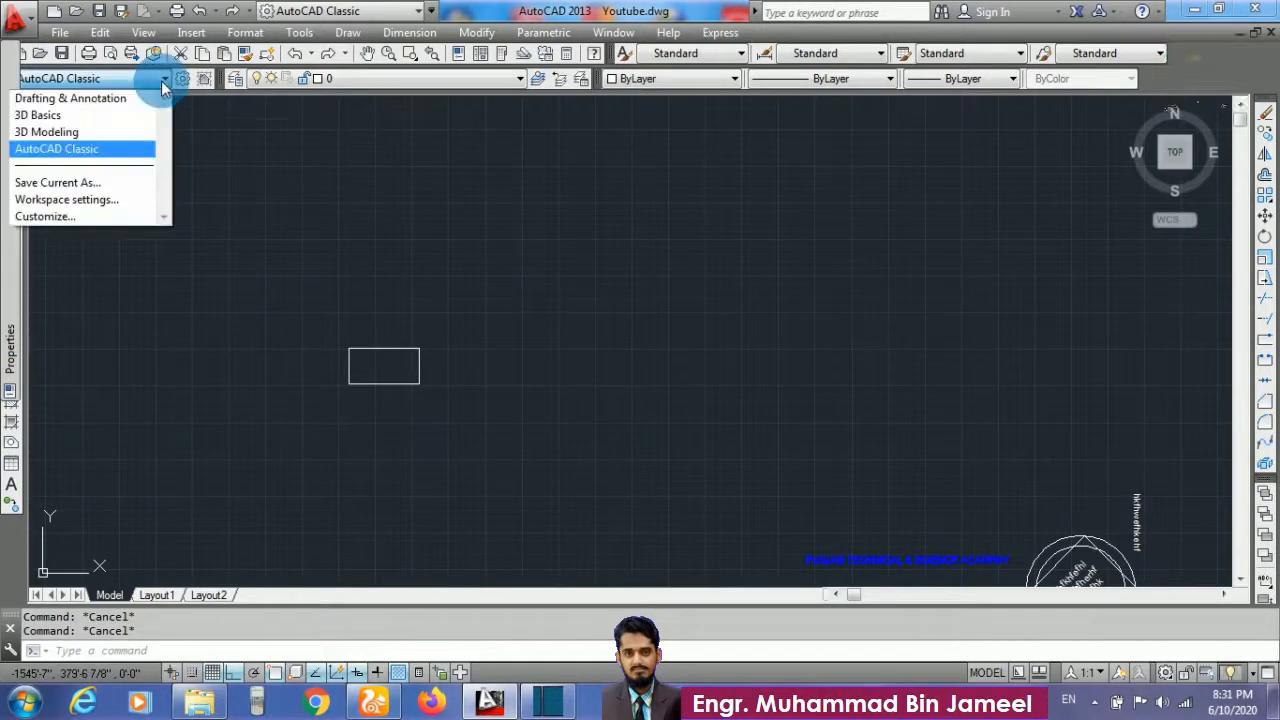
{"action": "left_click", "coordinate": [92, 98]}
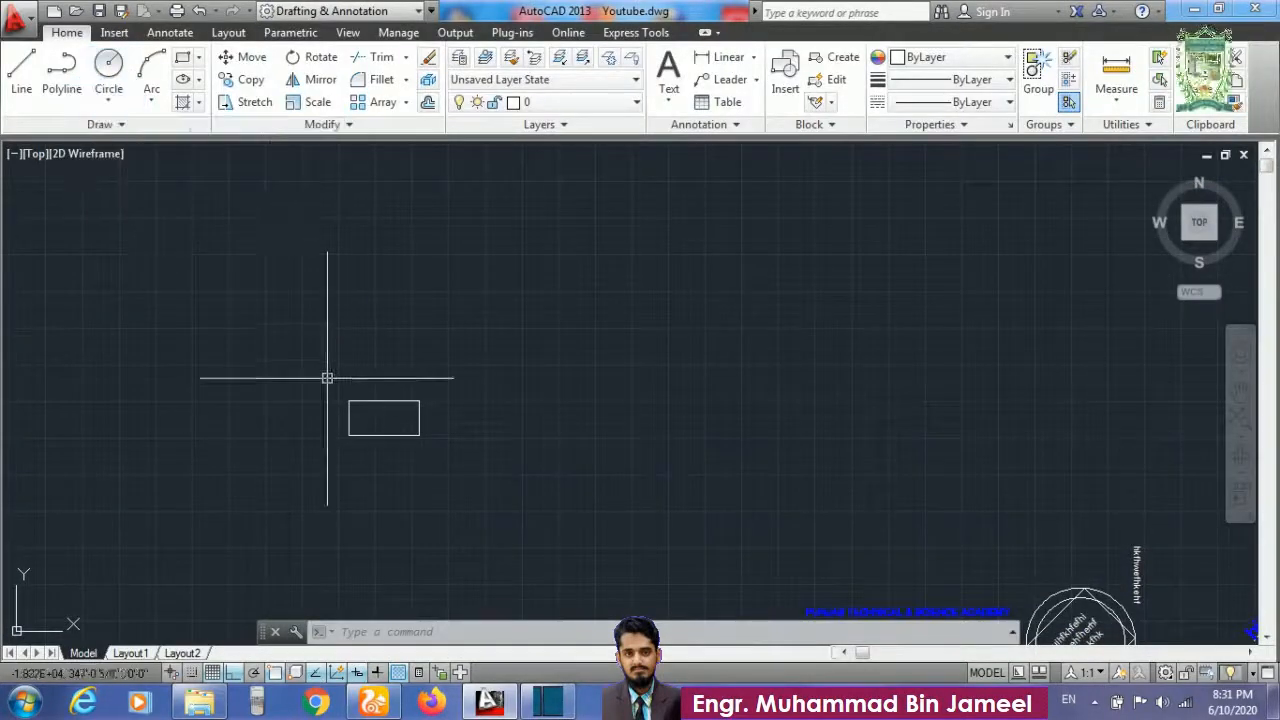
{"action": "left_click", "coordinate": [381, 347]}
{"action": "left_click", "coordinate": [352, 365]}
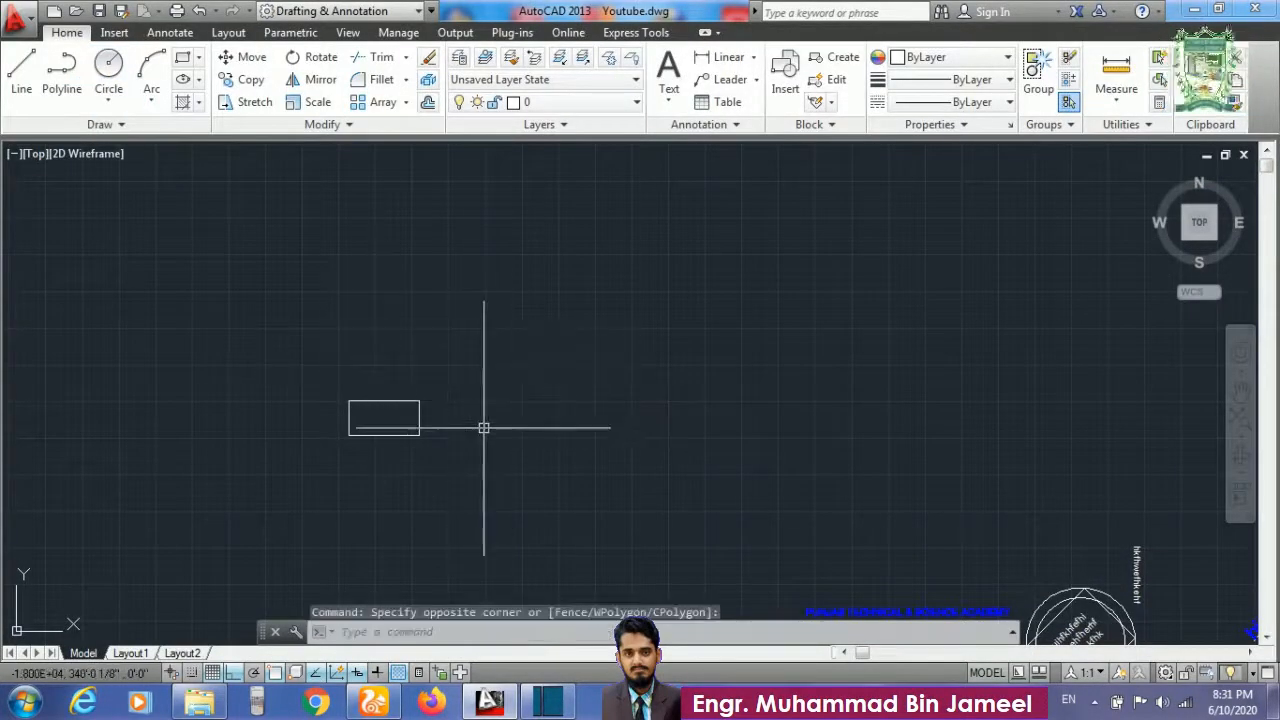
Create a rectangular array from the rectangle, with the rectangle's lower-left corner as the base point
{"action": "type", "text": "ar"}
{"action": "key", "text": "Return"}
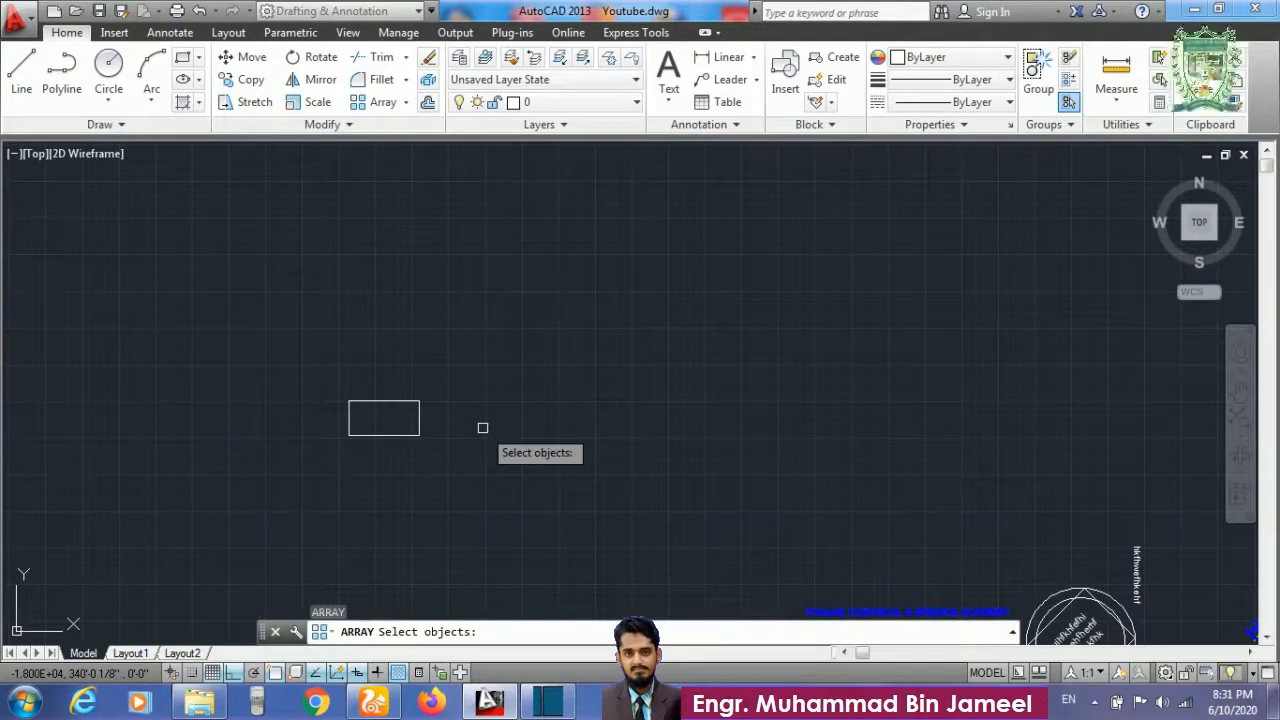
{"action": "left_click", "coordinate": [416, 412]}
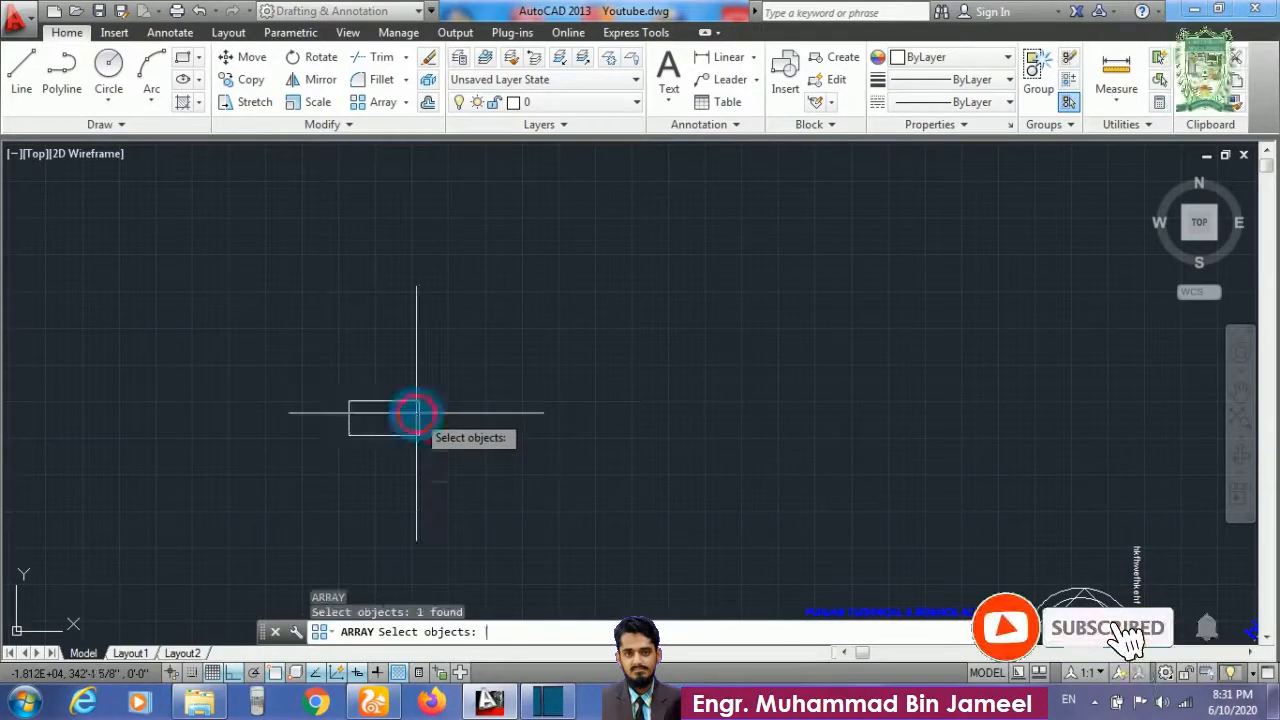
{"action": "key", "text": "Return"}
{"action": "left_click", "coordinate": [452, 459]}
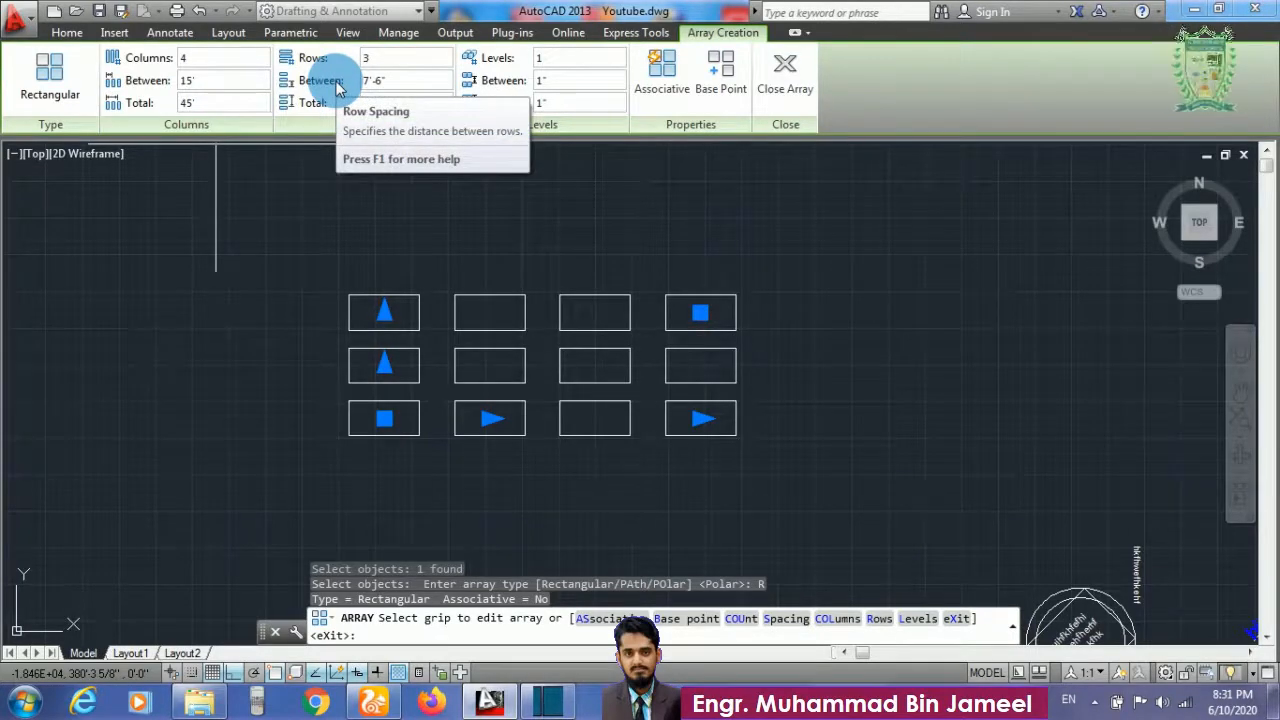
{"action": "left_click", "coordinate": [720, 72]}
{"action": "left_click", "coordinate": [348, 436]}
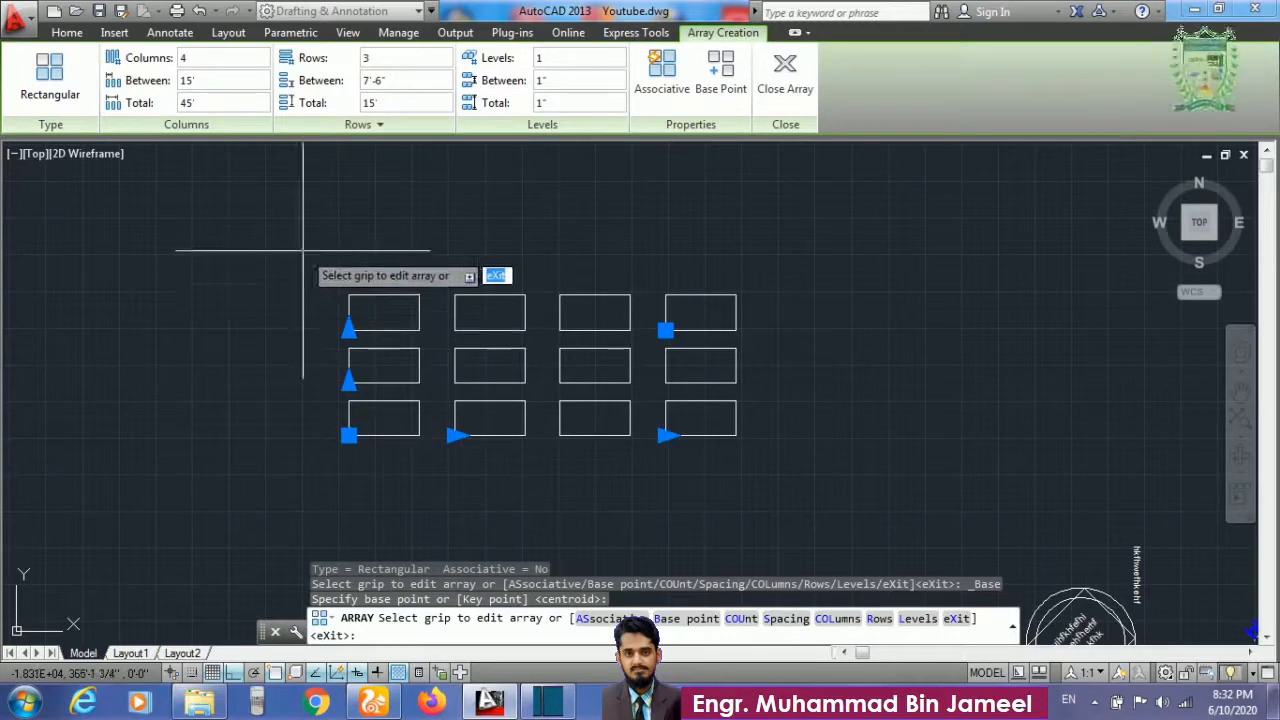
Set the rectangular array to 5 columns and 5 rows
{"action": "left_click", "coordinate": [200, 59]}
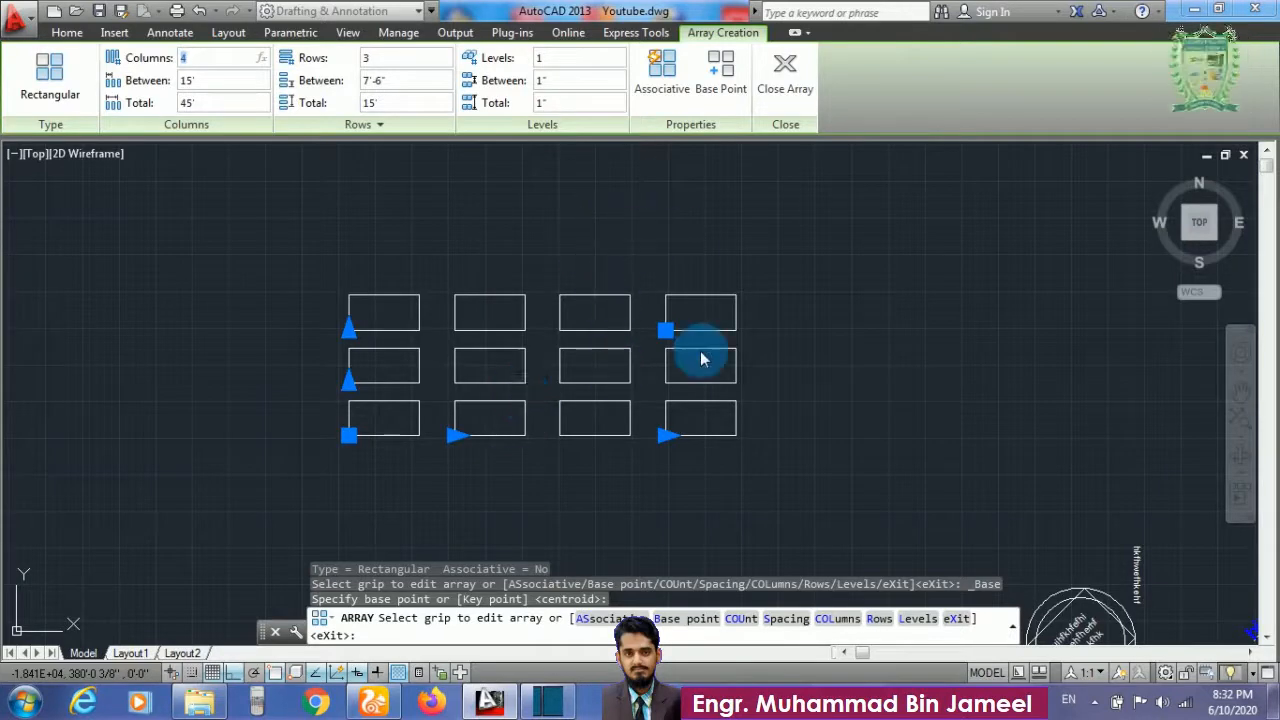
{"action": "type", "text": "5"}
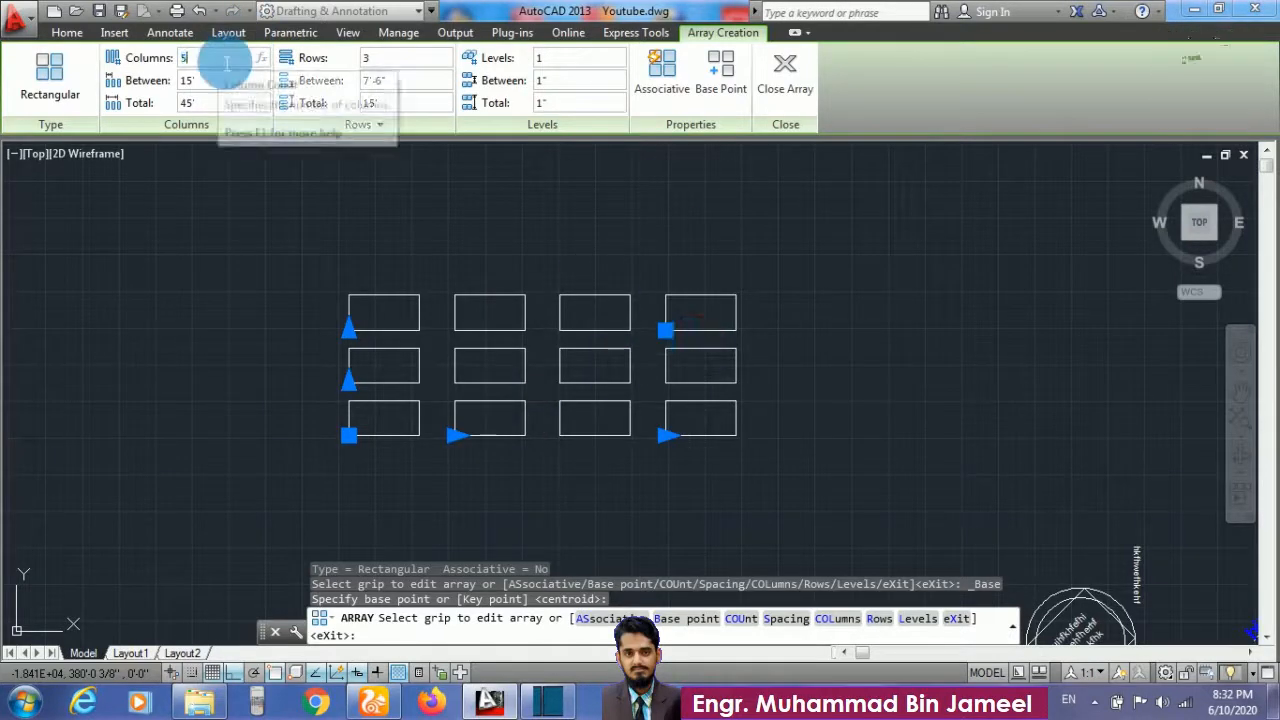
{"action": "left_click", "coordinate": [392, 64]}
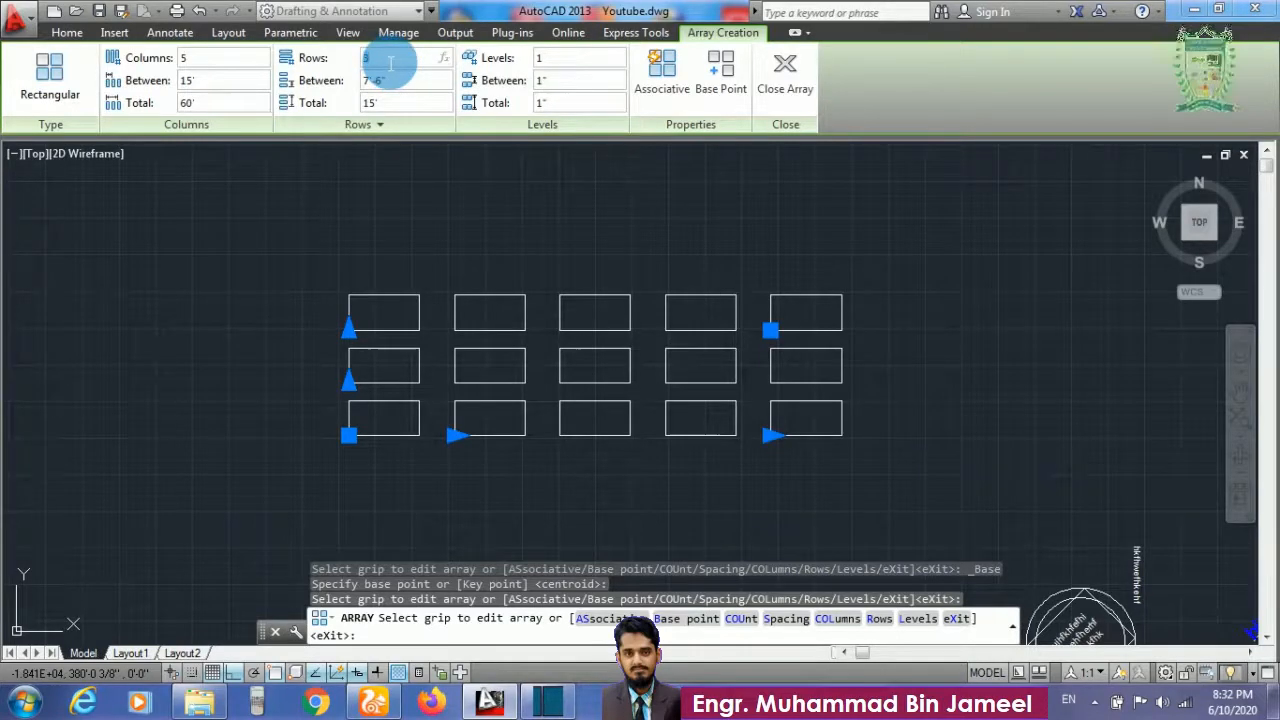
{"action": "type", "text": "5"}
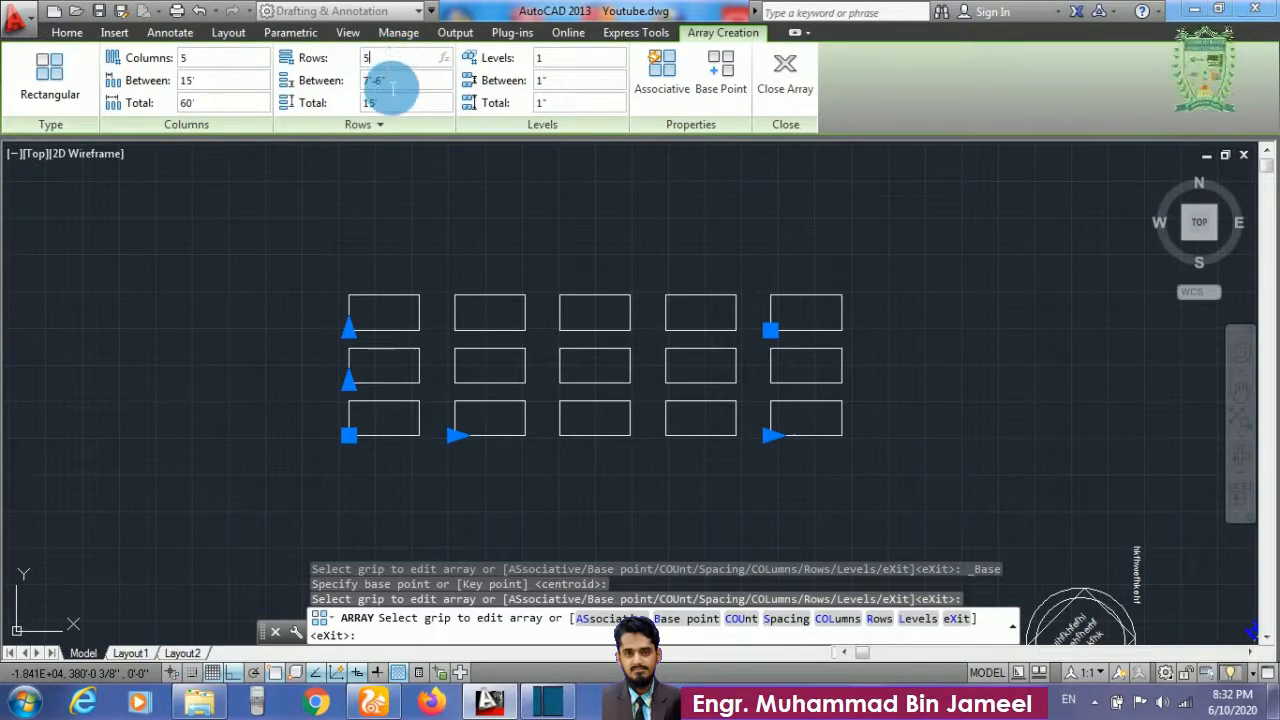
{"action": "left_click", "coordinate": [392, 84]}
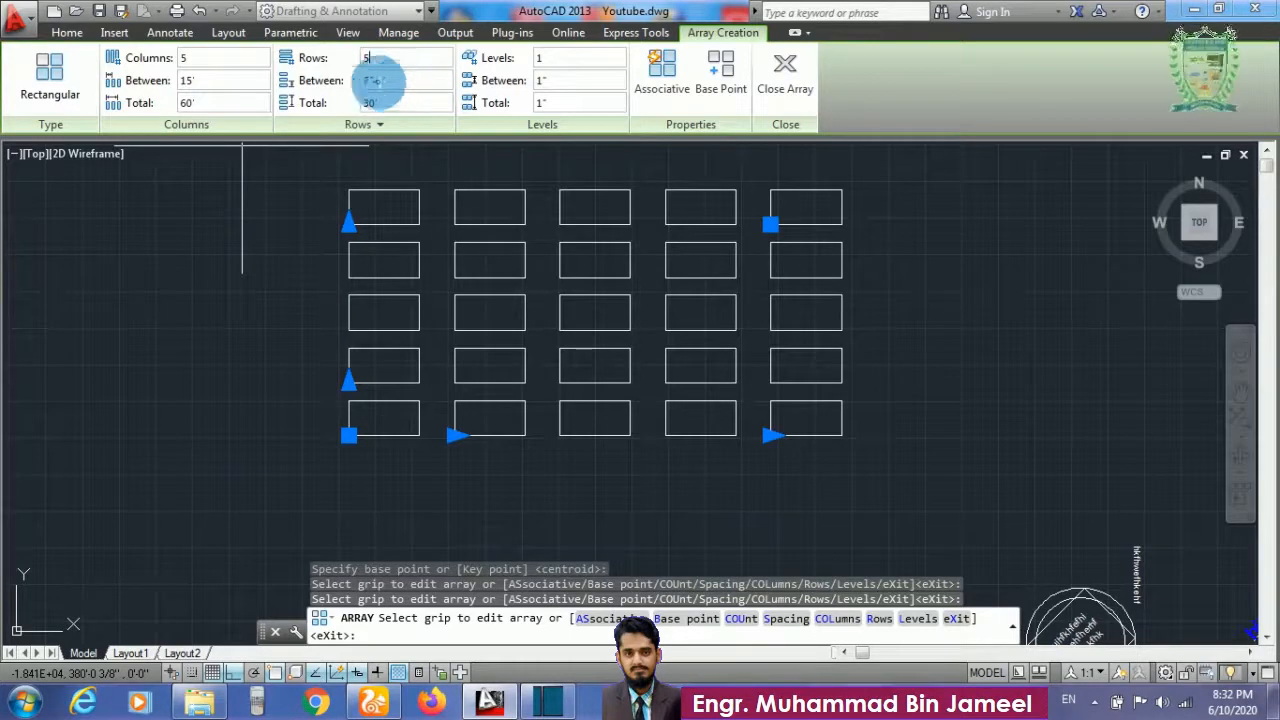
Try a spacing of 5' between the array's columns
{"action": "left_click", "coordinate": [190, 58]}
{"action": "left_click", "coordinate": [210, 82]}
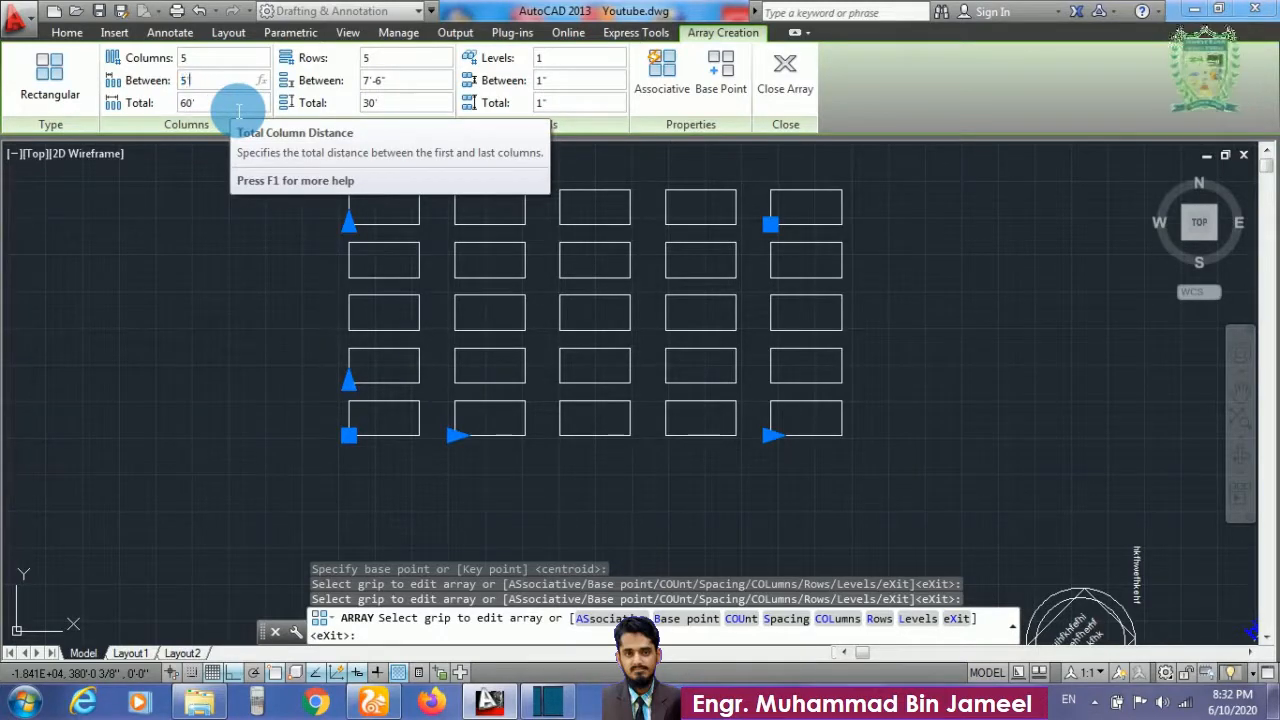
{"action": "type", "text": "5"}
{"action": "key", "text": "Return"}
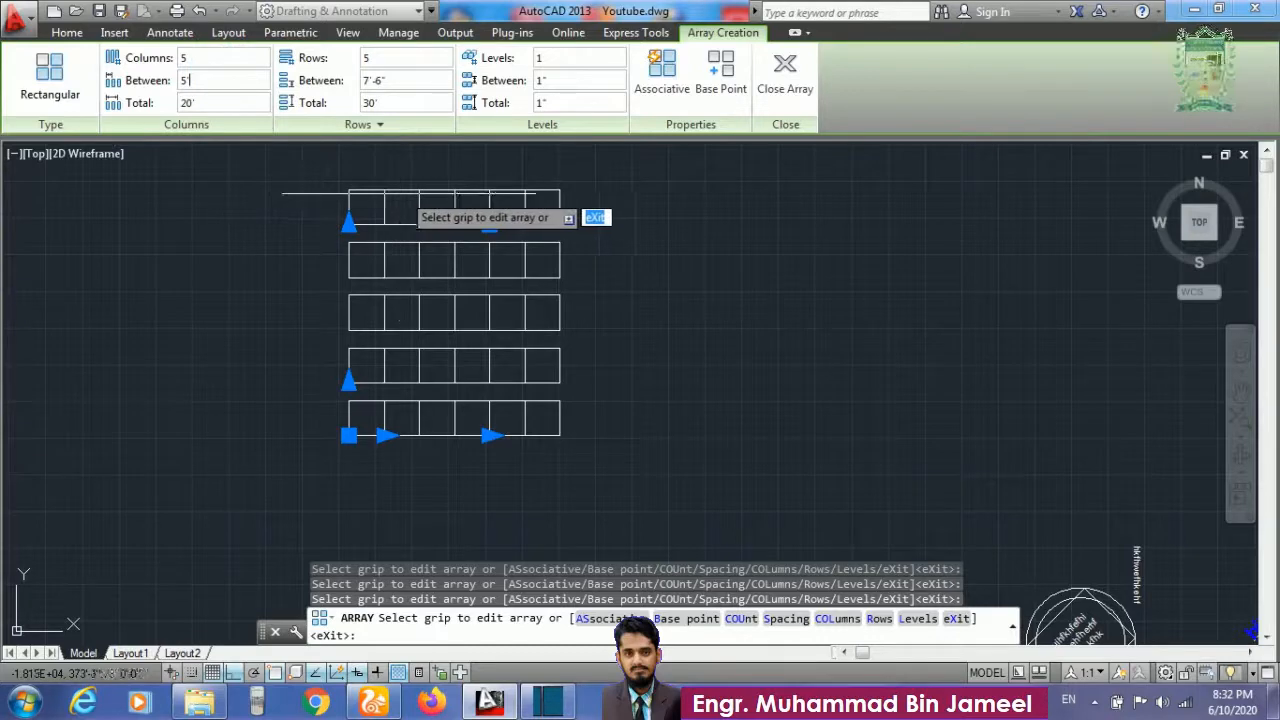
Set the distance between the array's columns to 10'
{"action": "left_click", "coordinate": [192, 89]}
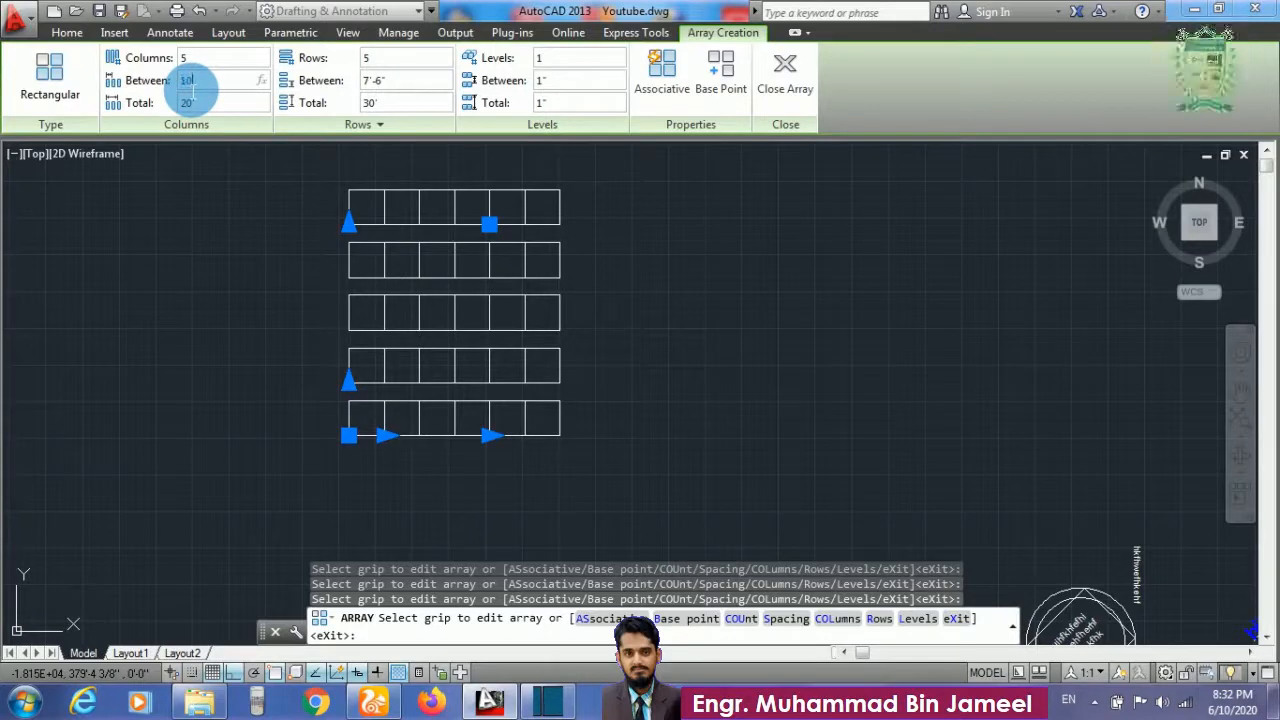
{"action": "type", "text": "10"}
{"action": "key", "text": "Return"}
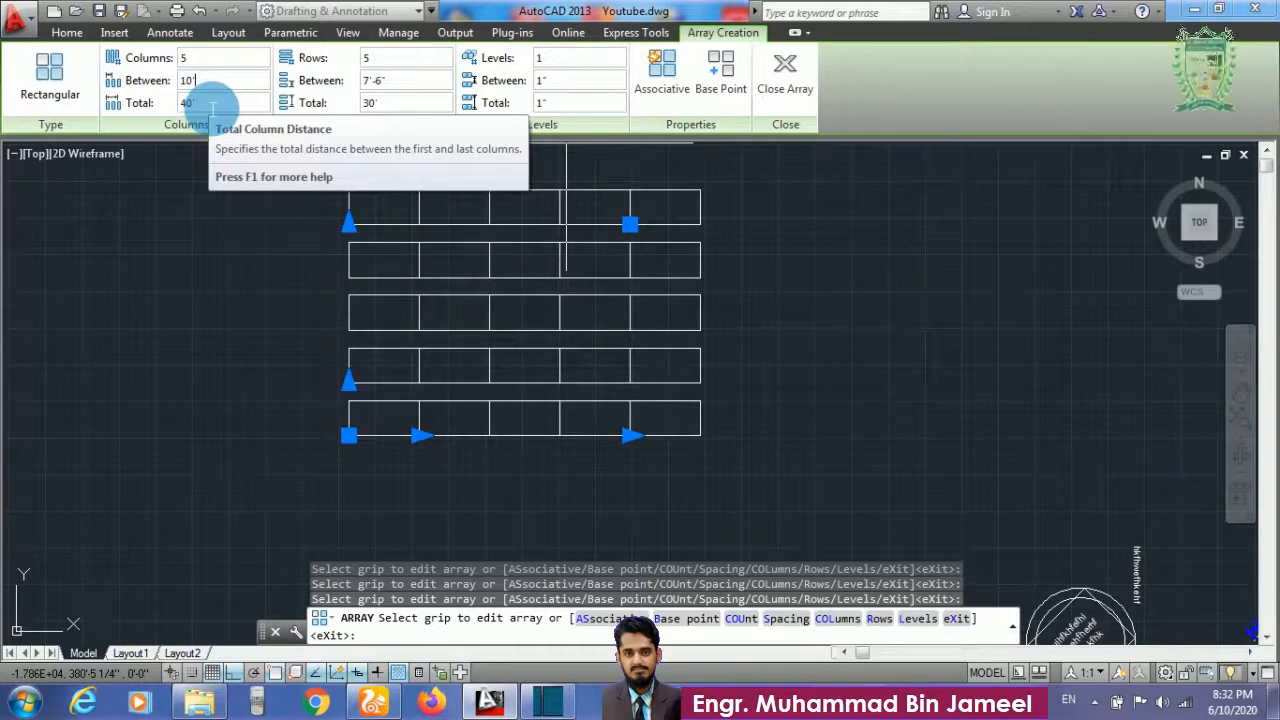
Set the distance between the array's rows first to 5' and finally to 6'
{"action": "left_click", "coordinate": [409, 88]}
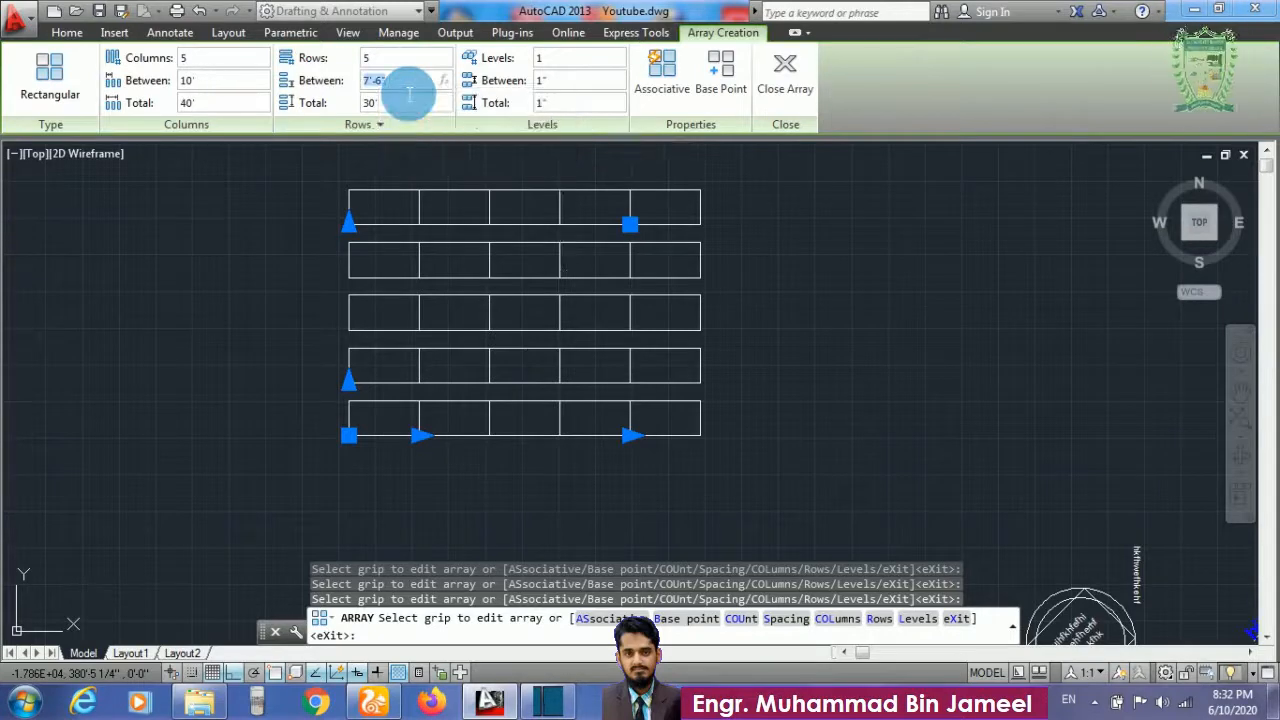
{"action": "type", "text": "5"}
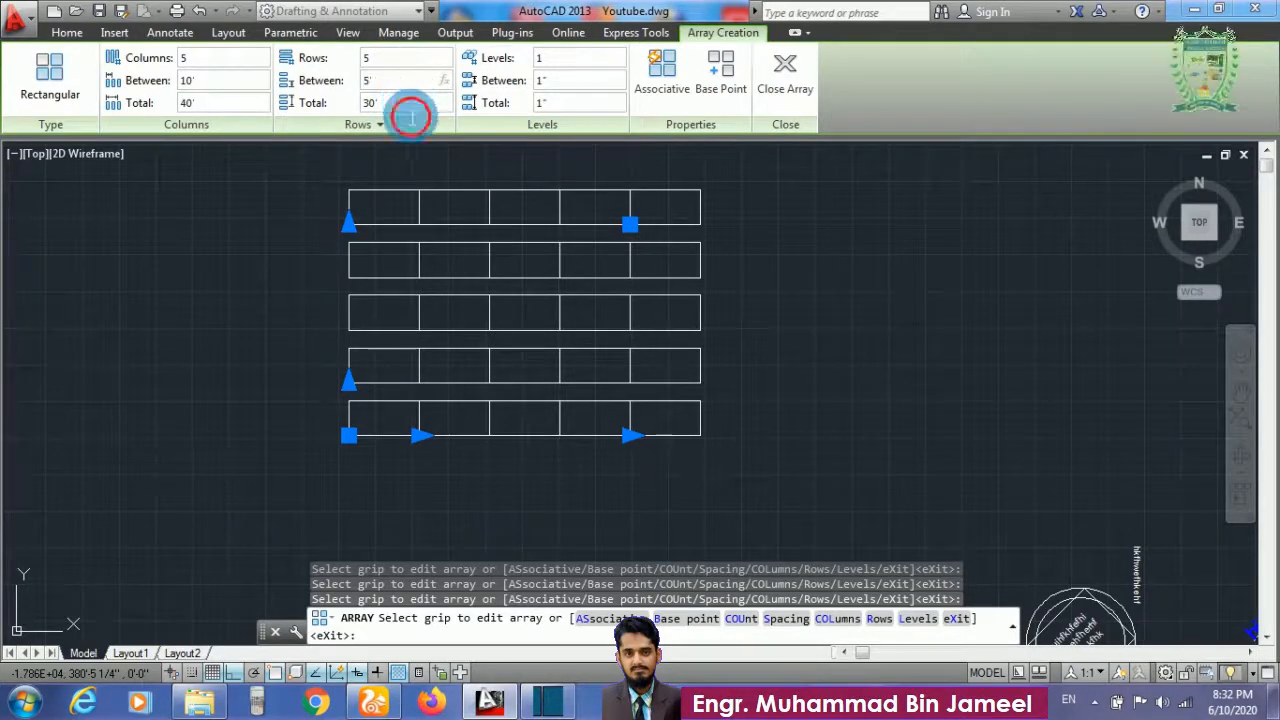
{"action": "key", "text": "Return"}
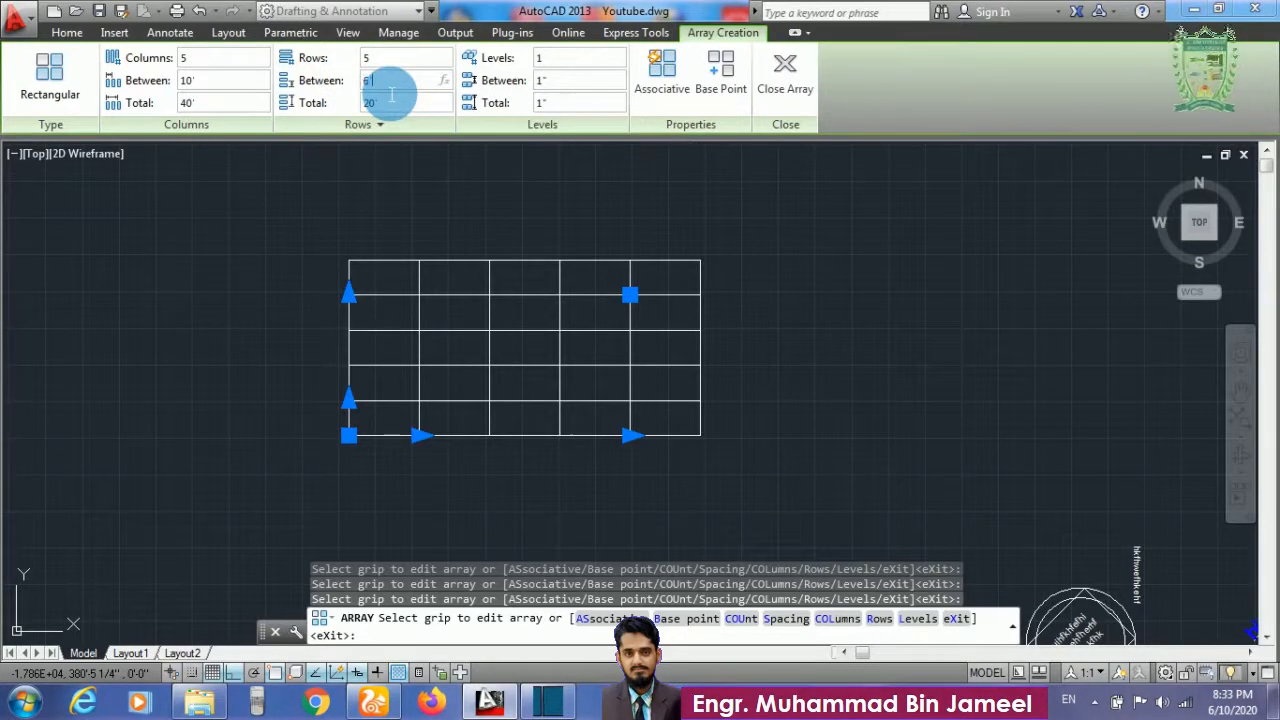
{"action": "key", "text": "Return"}
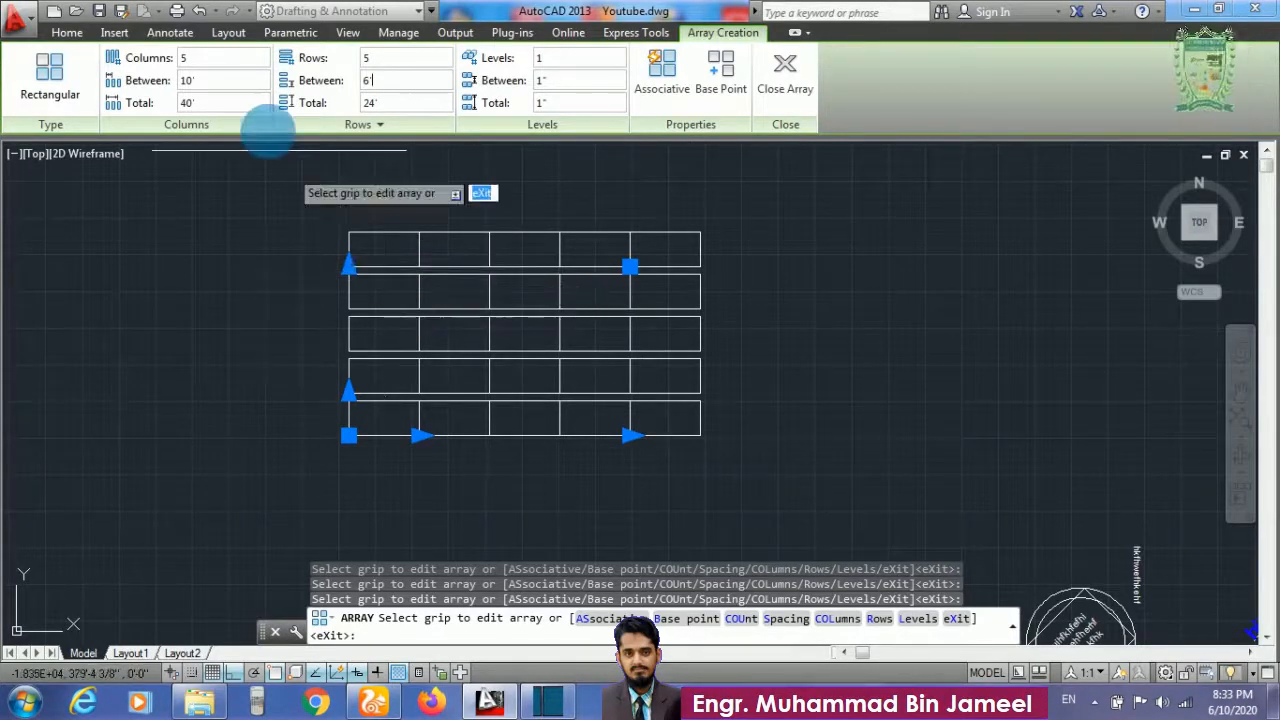
Set the distance between the array's columns to 15'
{"action": "left_click", "coordinate": [202, 58]}
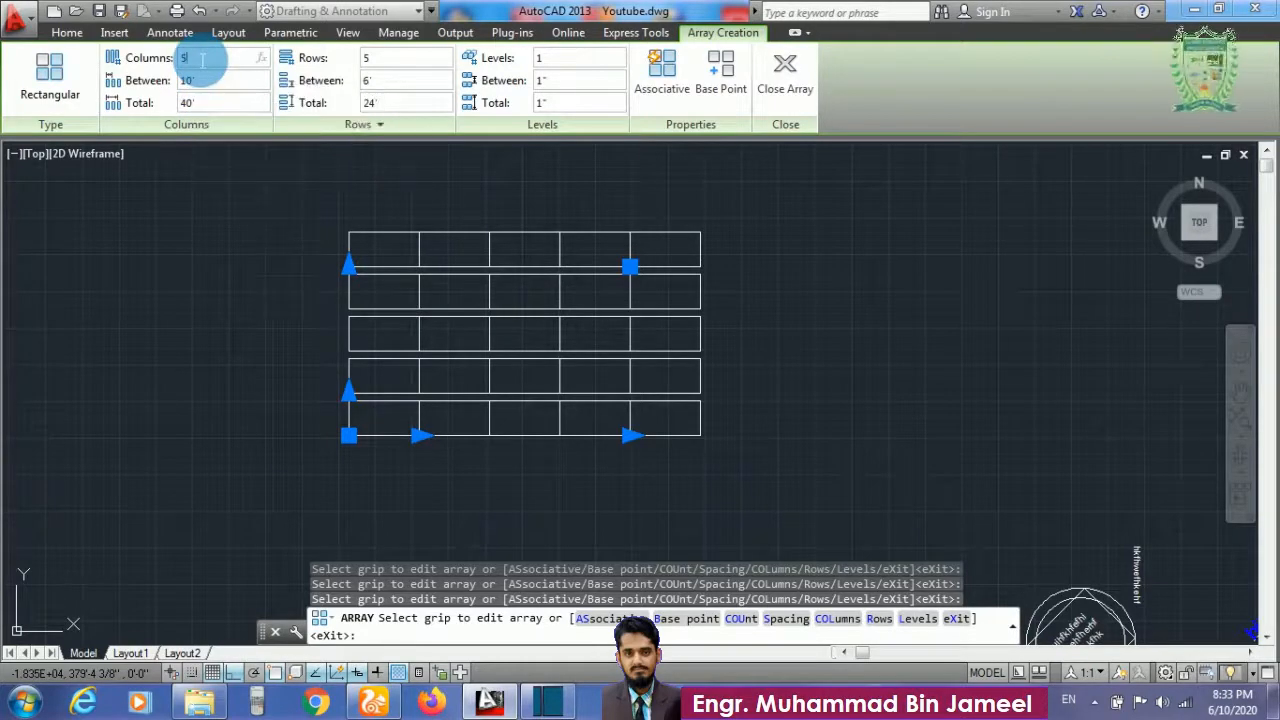
{"action": "left_click", "coordinate": [212, 91]}
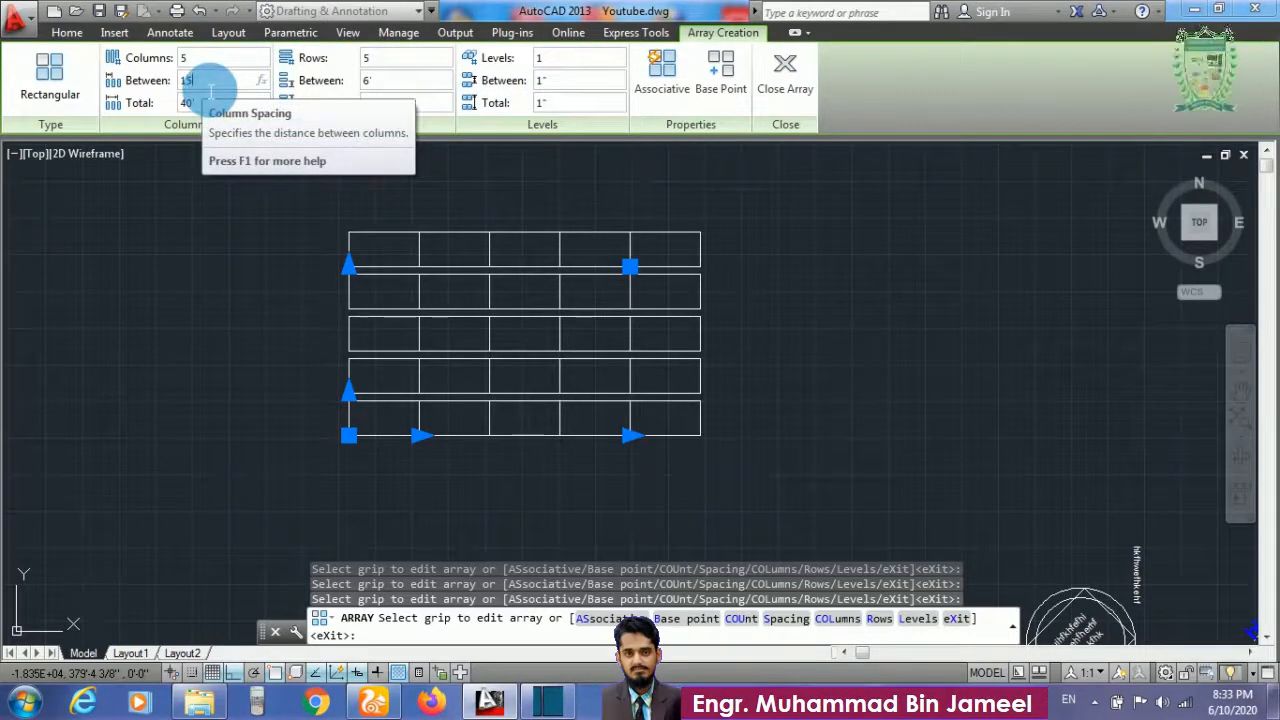
{"action": "key", "text": "Return"}
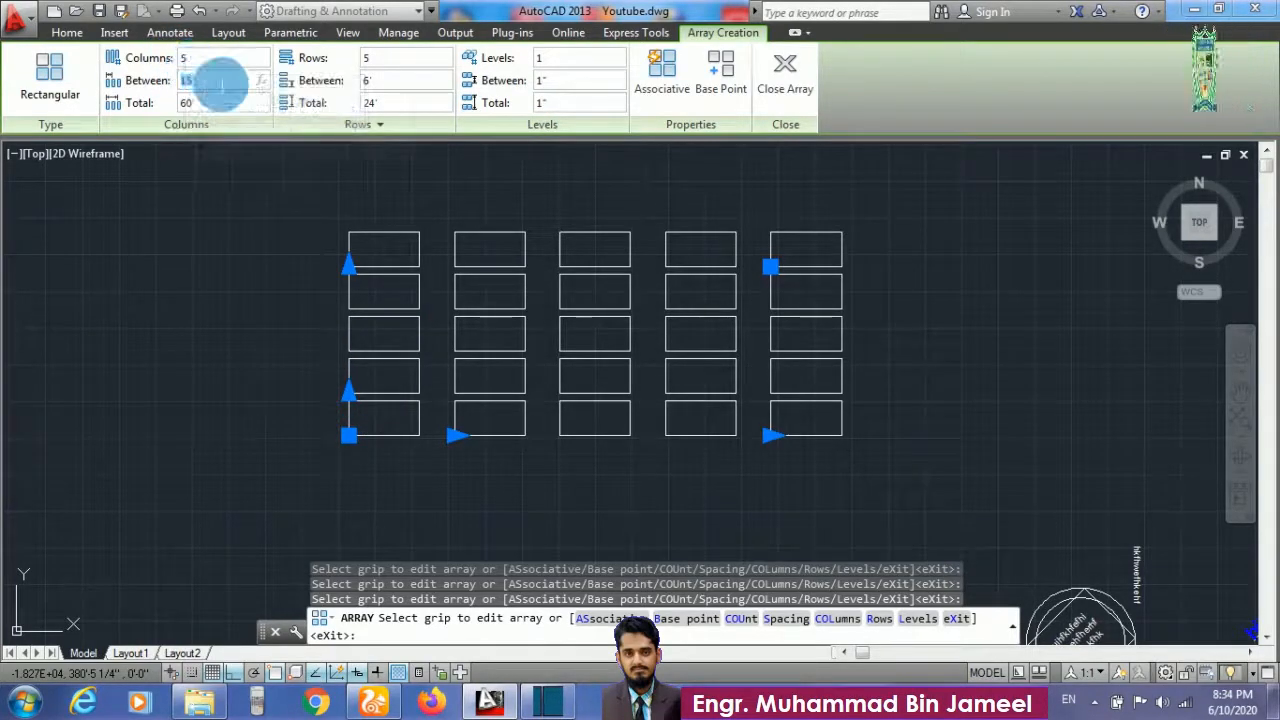
Try column spacings of 6' and 12' for the rectangular array
{"action": "left_click", "coordinate": [213, 88]}
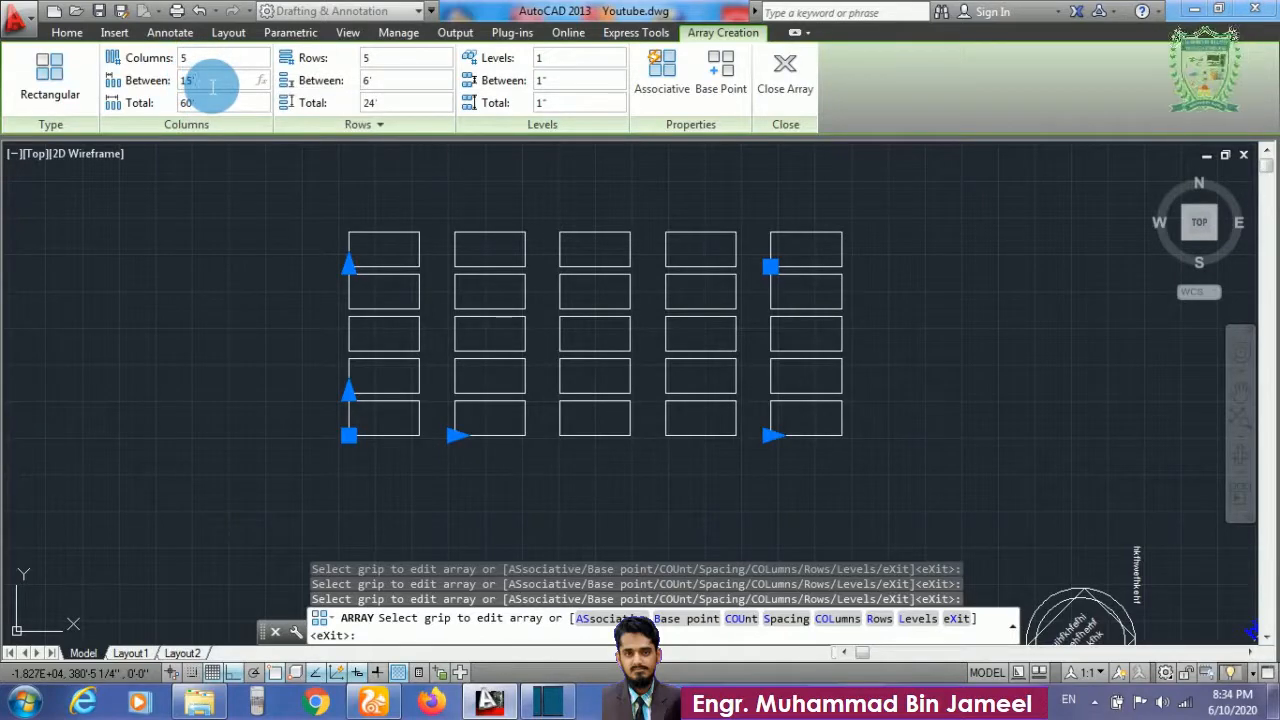
{"action": "left_click", "coordinate": [393, 88]}
{"action": "left_click", "coordinate": [215, 84]}
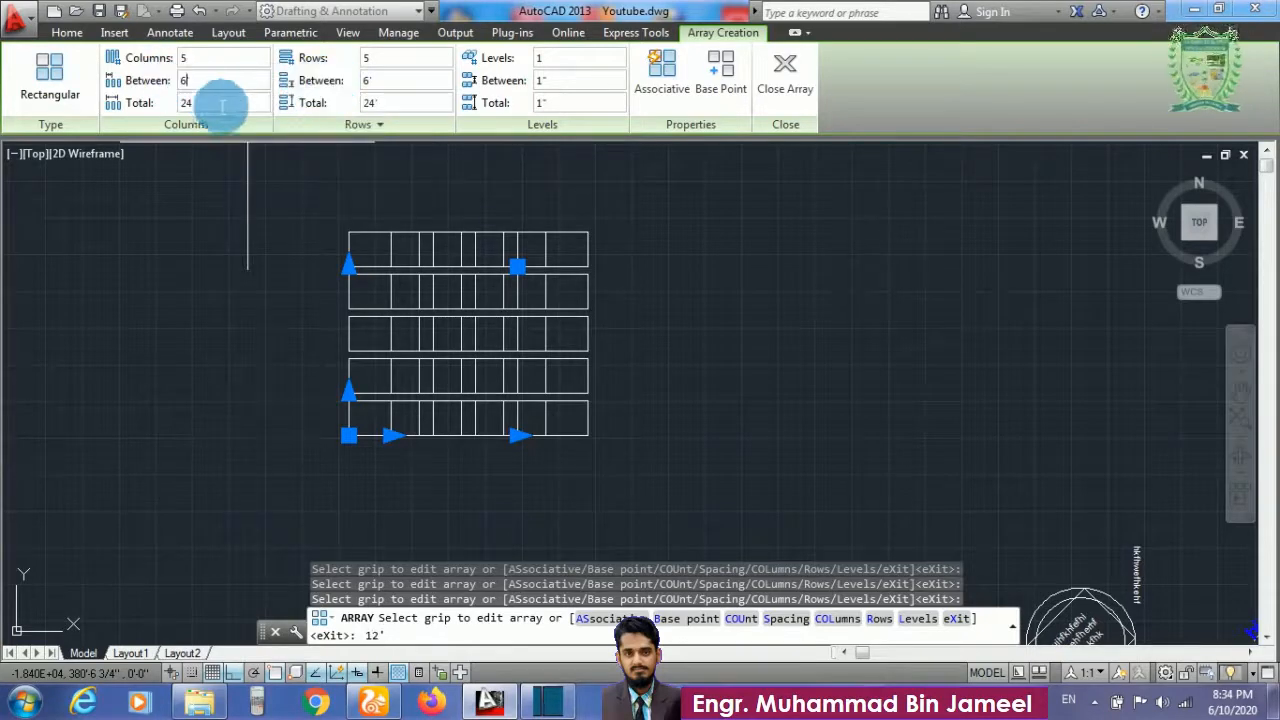
{"action": "key", "text": "BackSpace"}
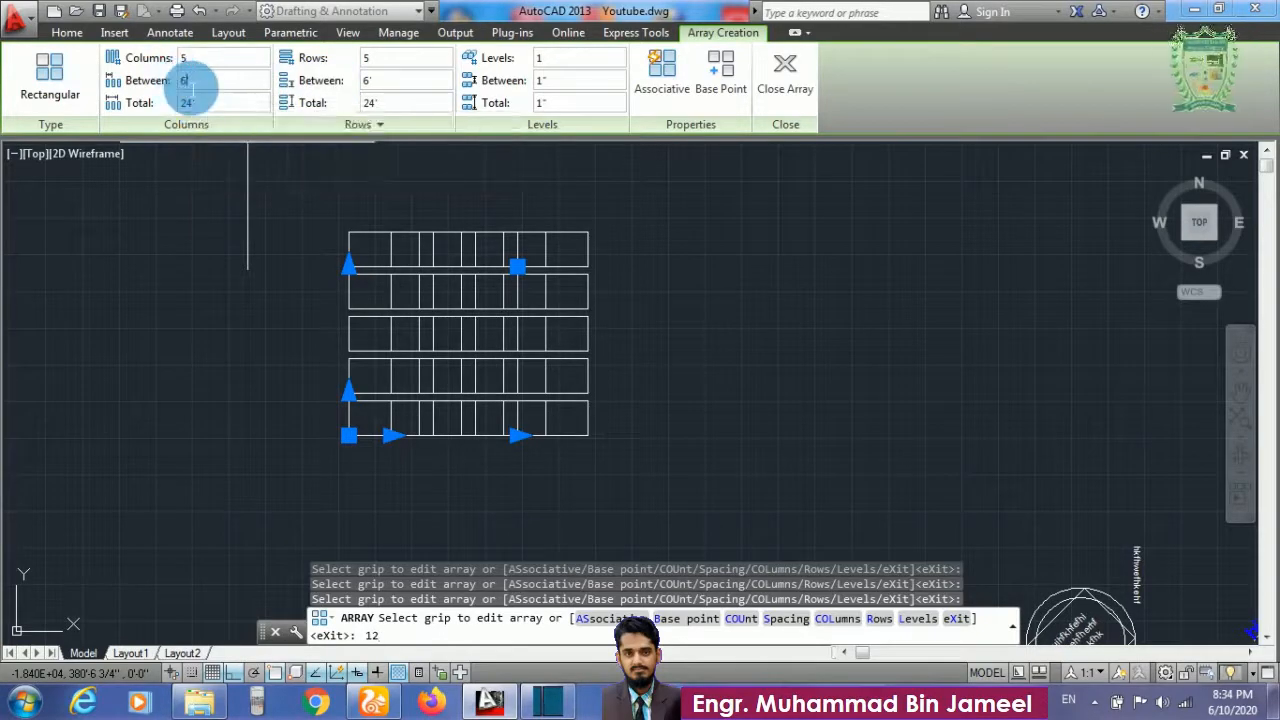
{"action": "type", "text": "12"}
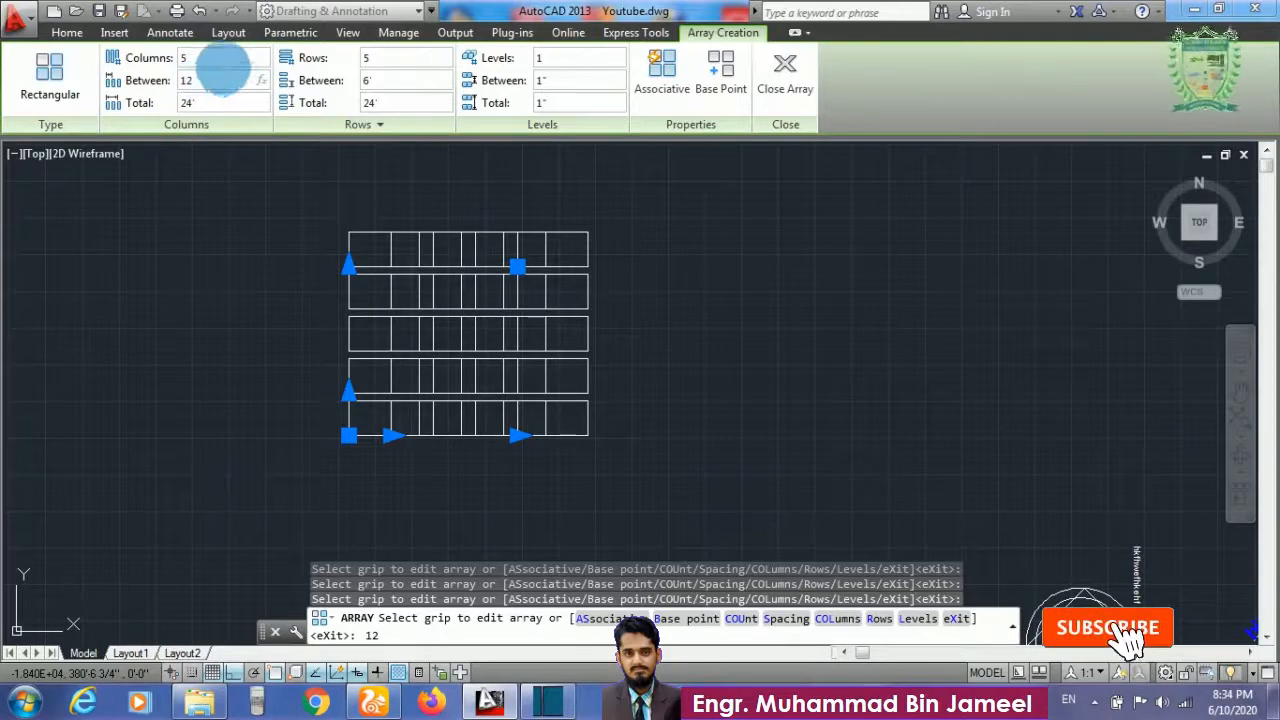
{"action": "key", "text": "Return"}
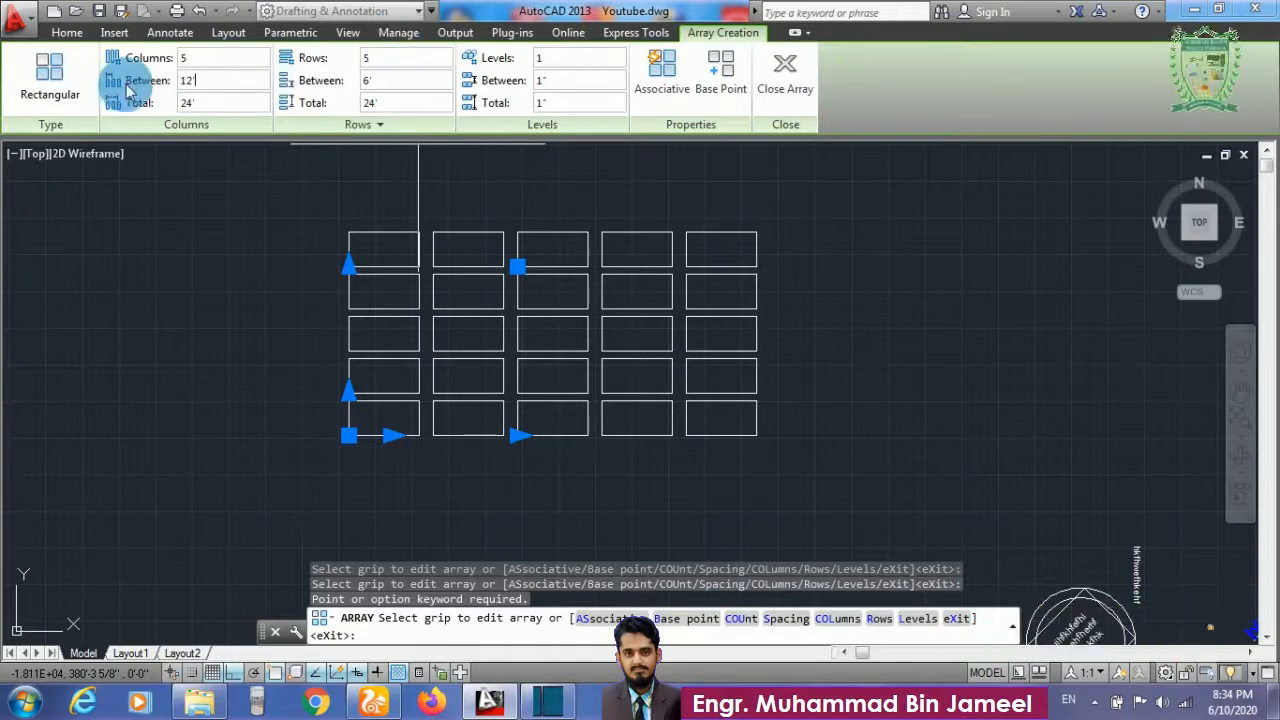
Set the column spacing to 11' and finish the array with the Associative option turned off
{"action": "left_click", "coordinate": [197, 86]}
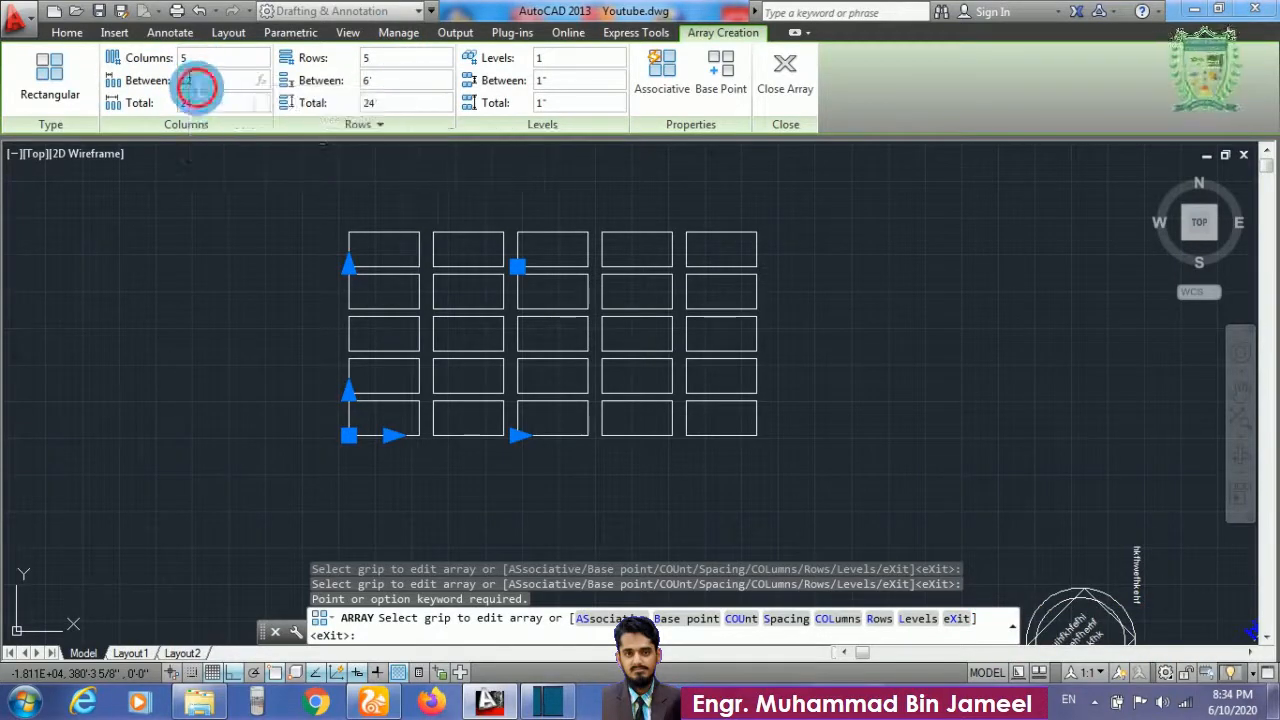
{"action": "type", "text": "11"}
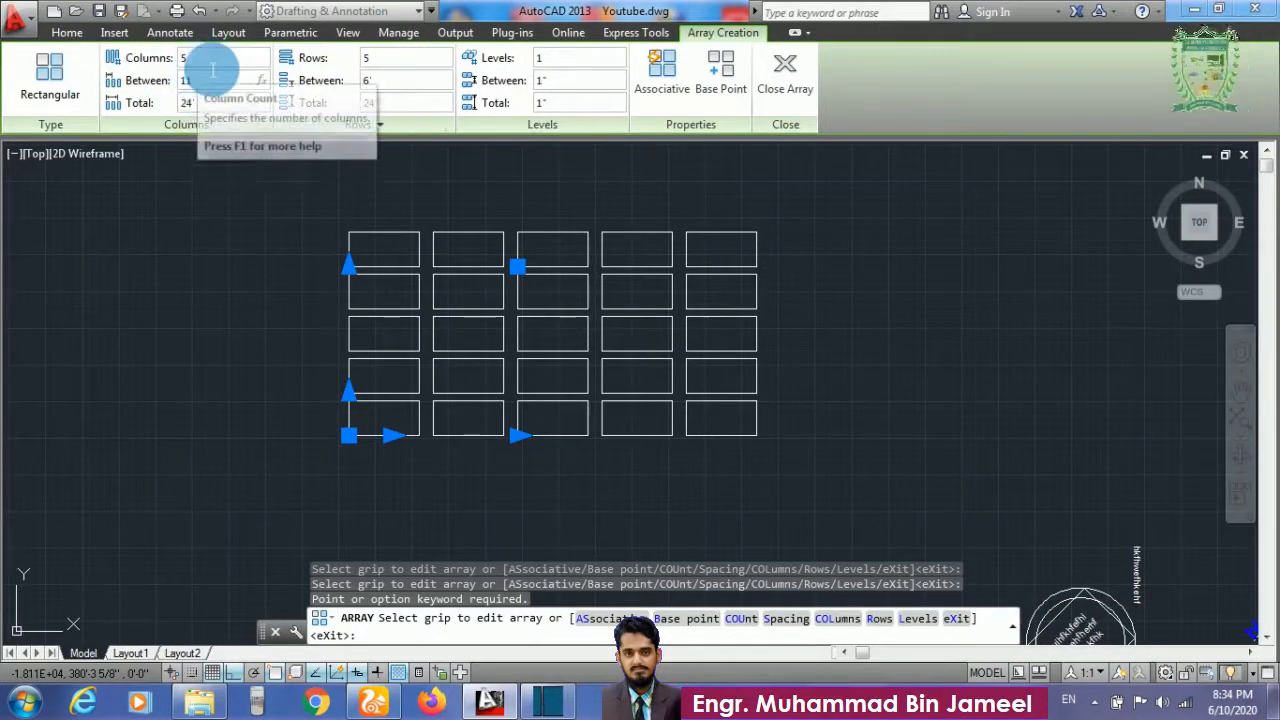
{"action": "key", "text": "Return"}
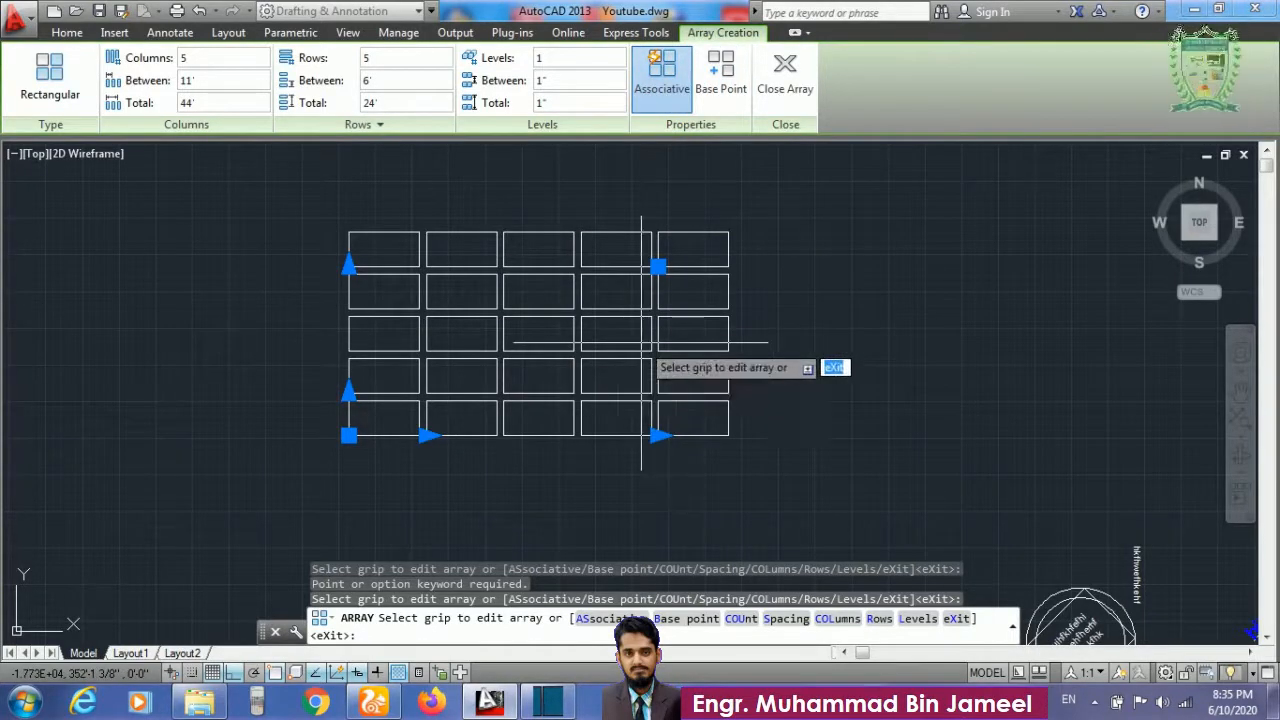
{"action": "left_click", "coordinate": [660, 100]}
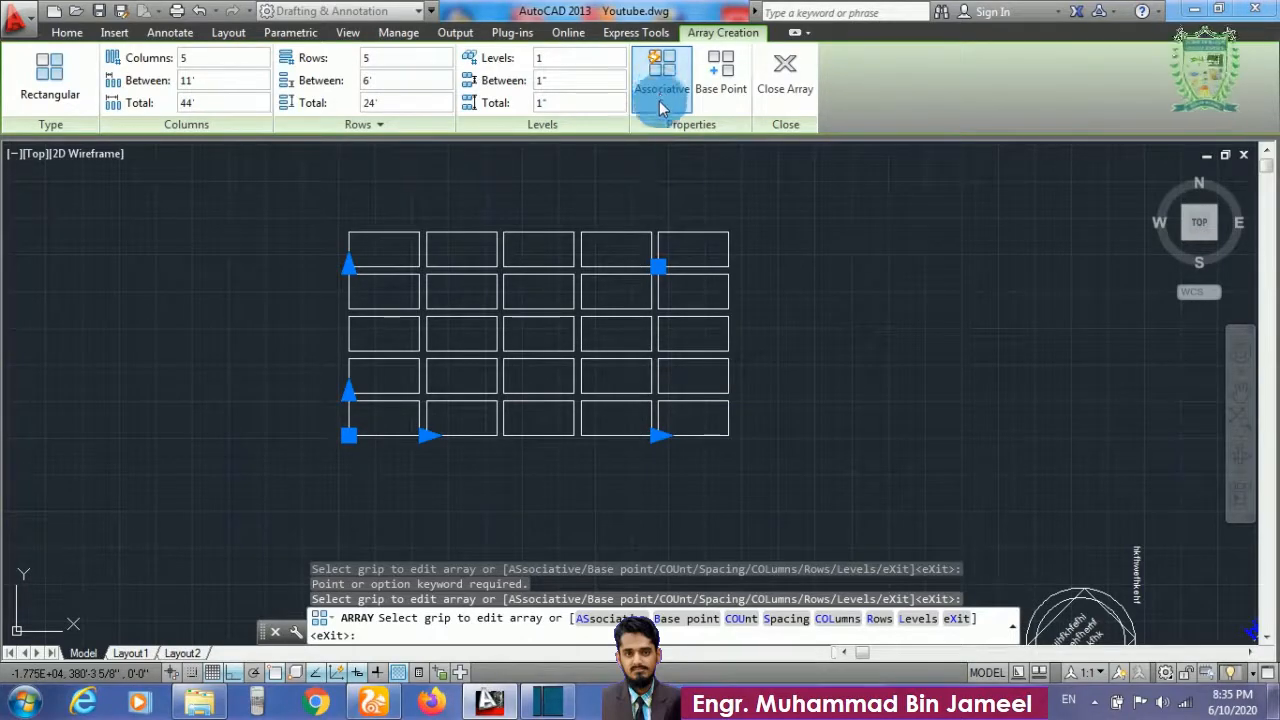
{"action": "key", "text": "Escape"}
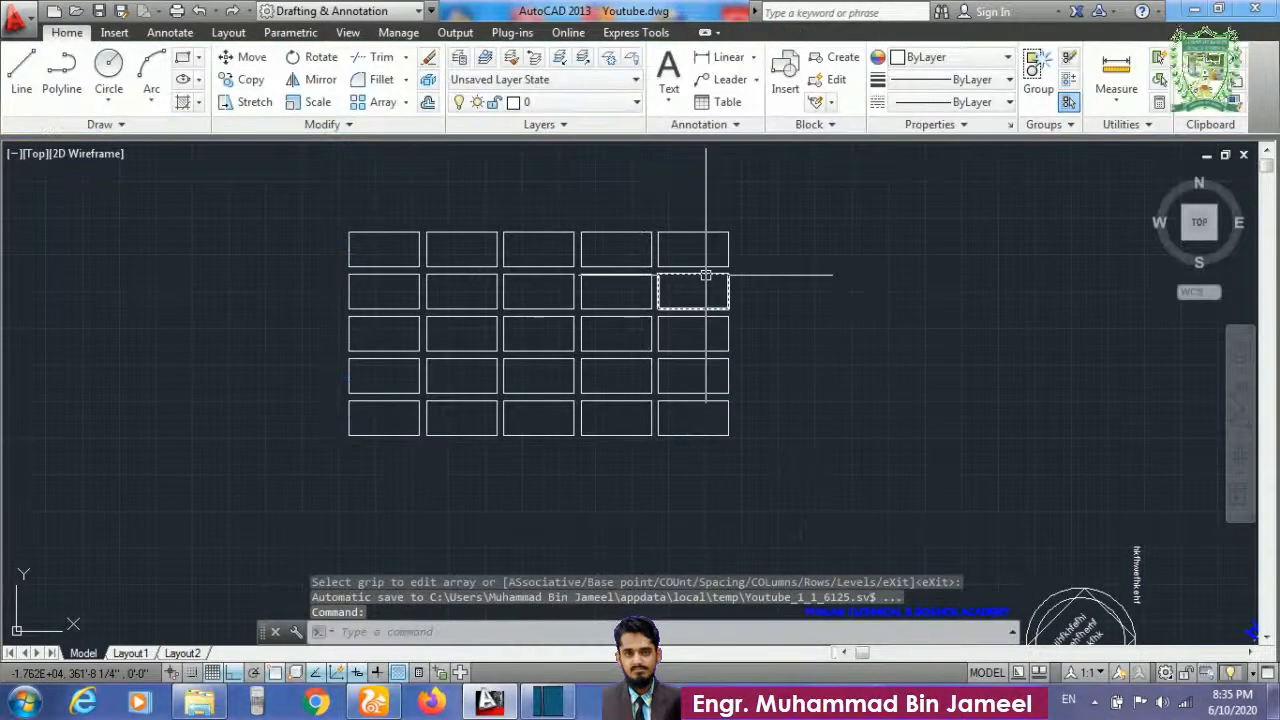
Select individual rectangles of the finished array to check whether they are separate objects, and clear the selection
{"action": "left_click", "coordinate": [706, 275]}
{"action": "left_click", "coordinate": [614, 280]}
{"action": "key", "text": "Escape"}
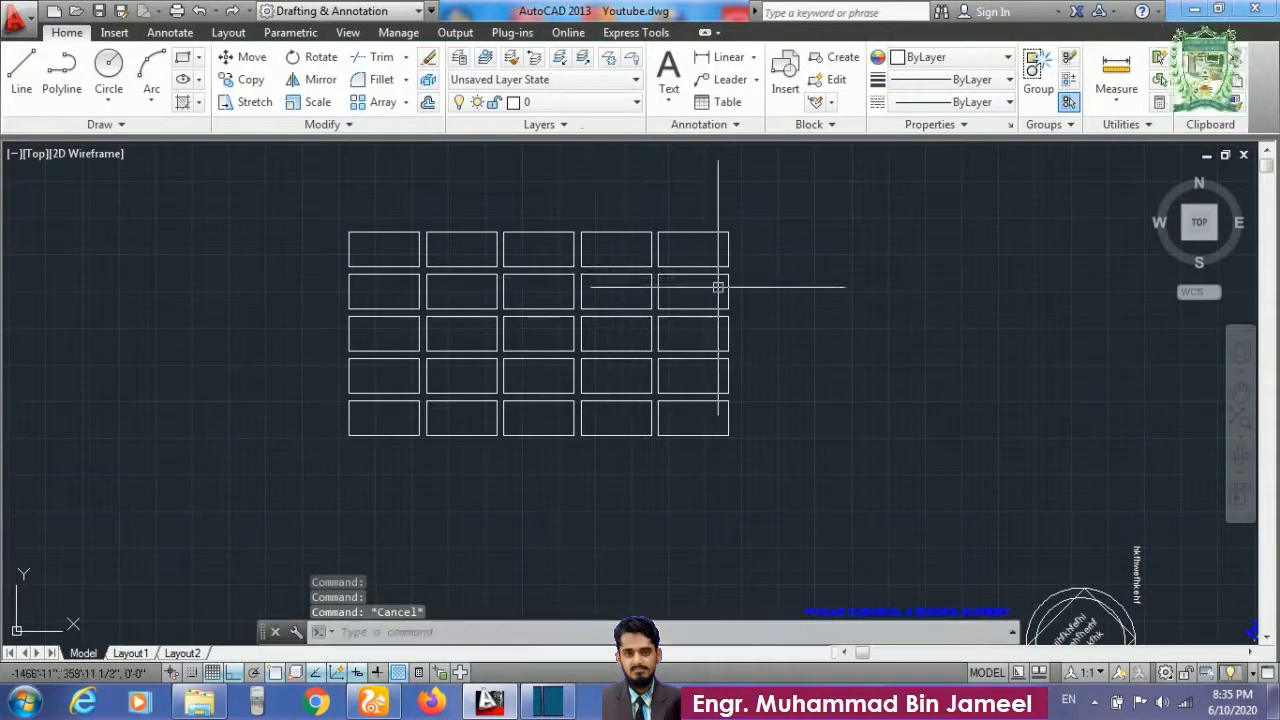
Draw a 2' by 1' rectangle in the empty area below the finished array
{"action": "scroll", "coordinate": [714, 286], "scroll_direction": "down", "scroll_amount": 2}
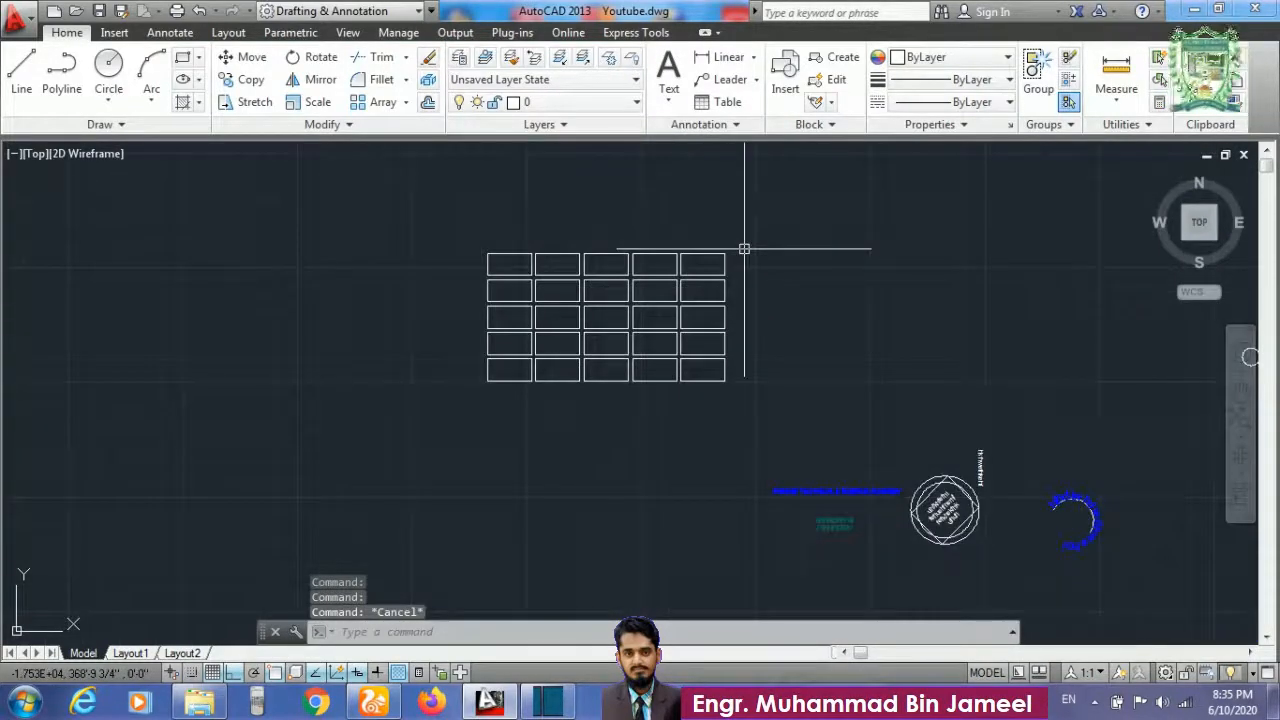
{"action": "scroll", "coordinate": [625, 480], "scroll_direction": "up", "scroll_amount": 2}
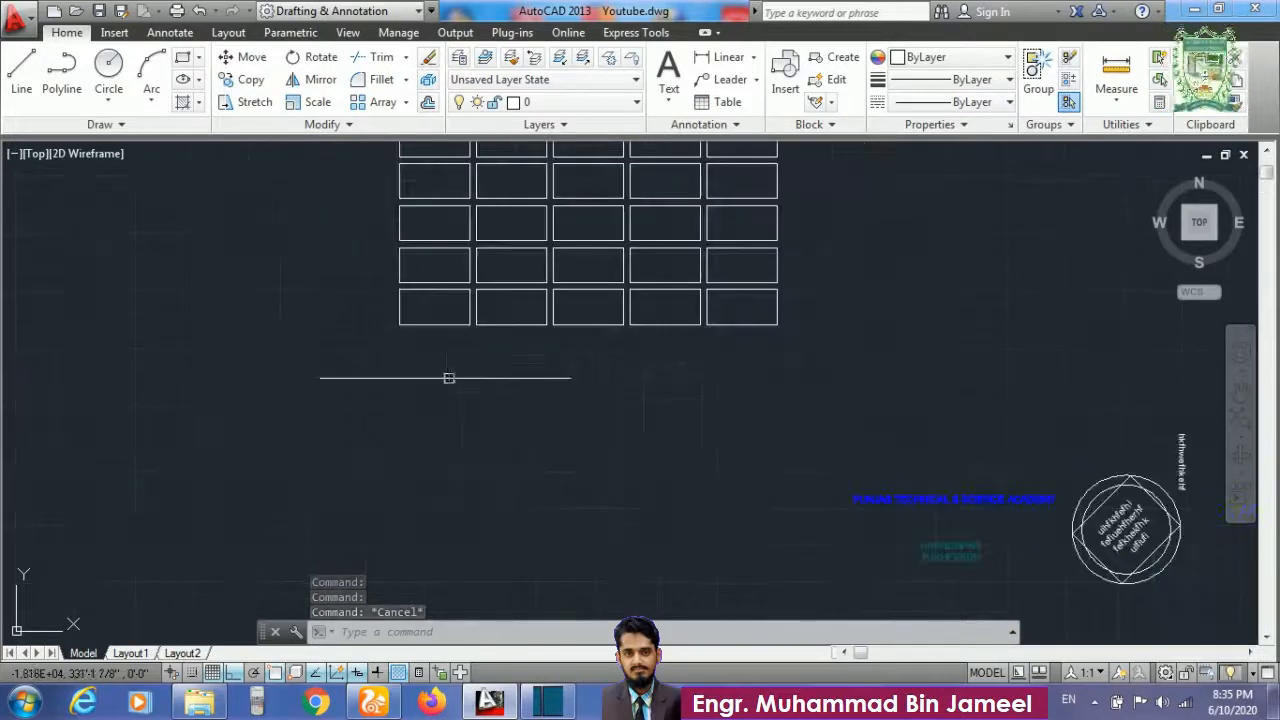
{"action": "scroll", "coordinate": [430, 445], "scroll_direction": "up", "scroll_amount": 4}
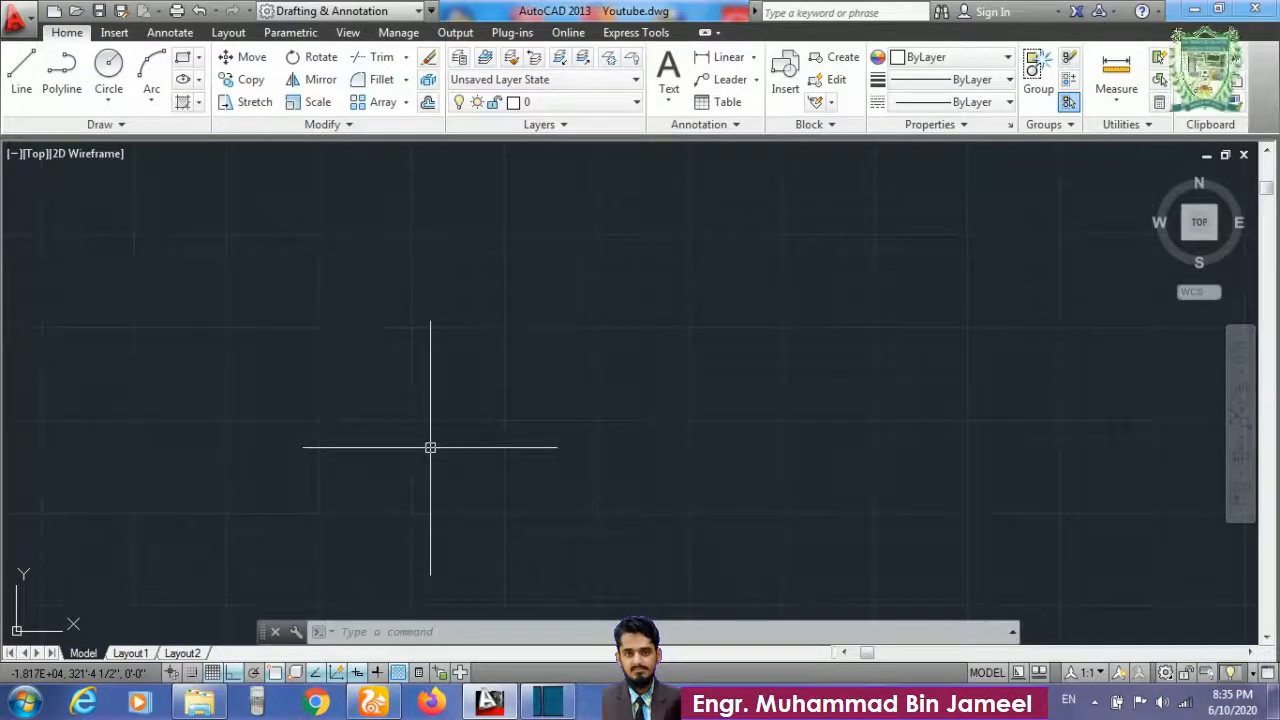
{"action": "type", "text": "rec"}
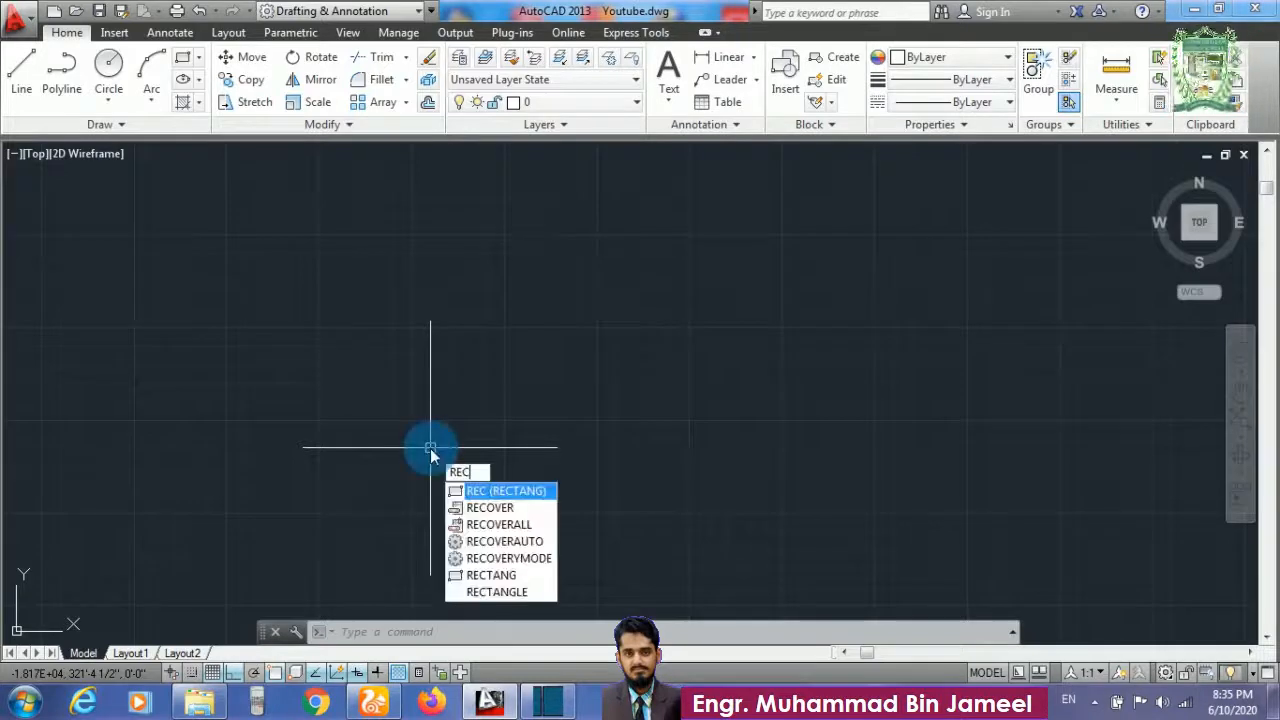
{"action": "key", "text": "Return"}
{"action": "left_click", "coordinate": [327, 410]}
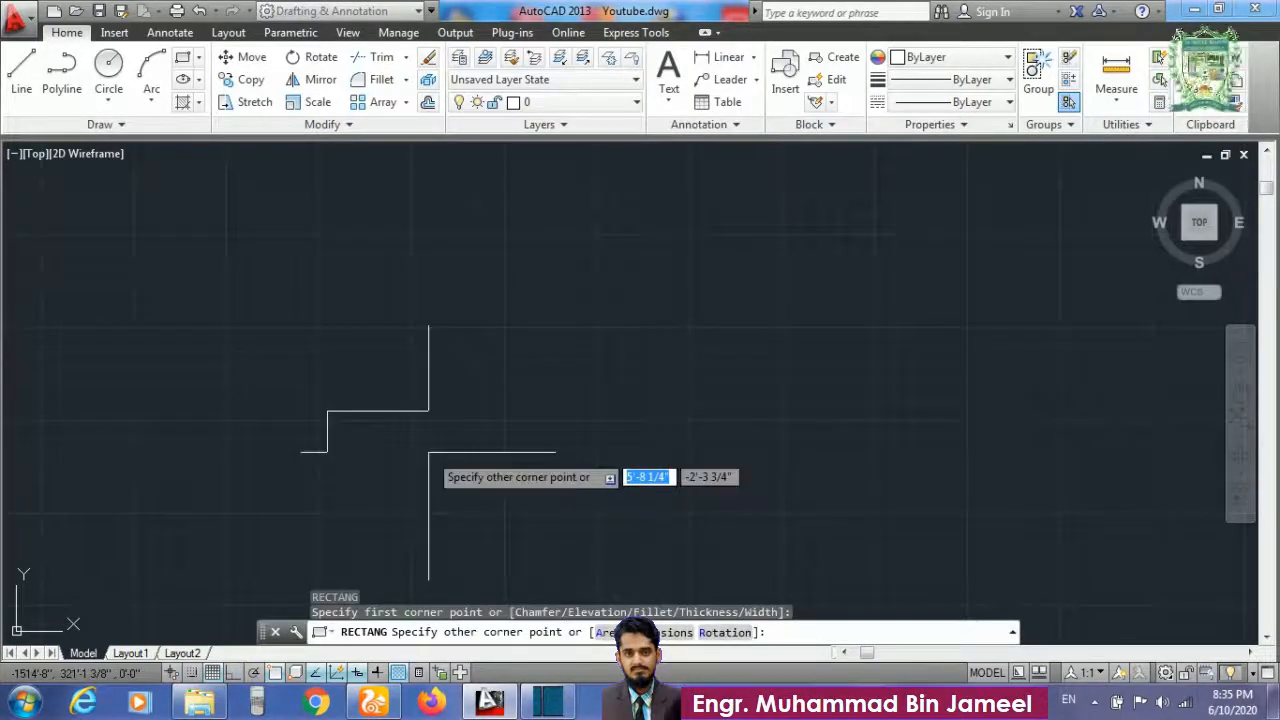
{"action": "type", "text": "2'"}
{"action": "key", "text": "Tab"}
{"action": "type", "text": "1'"}
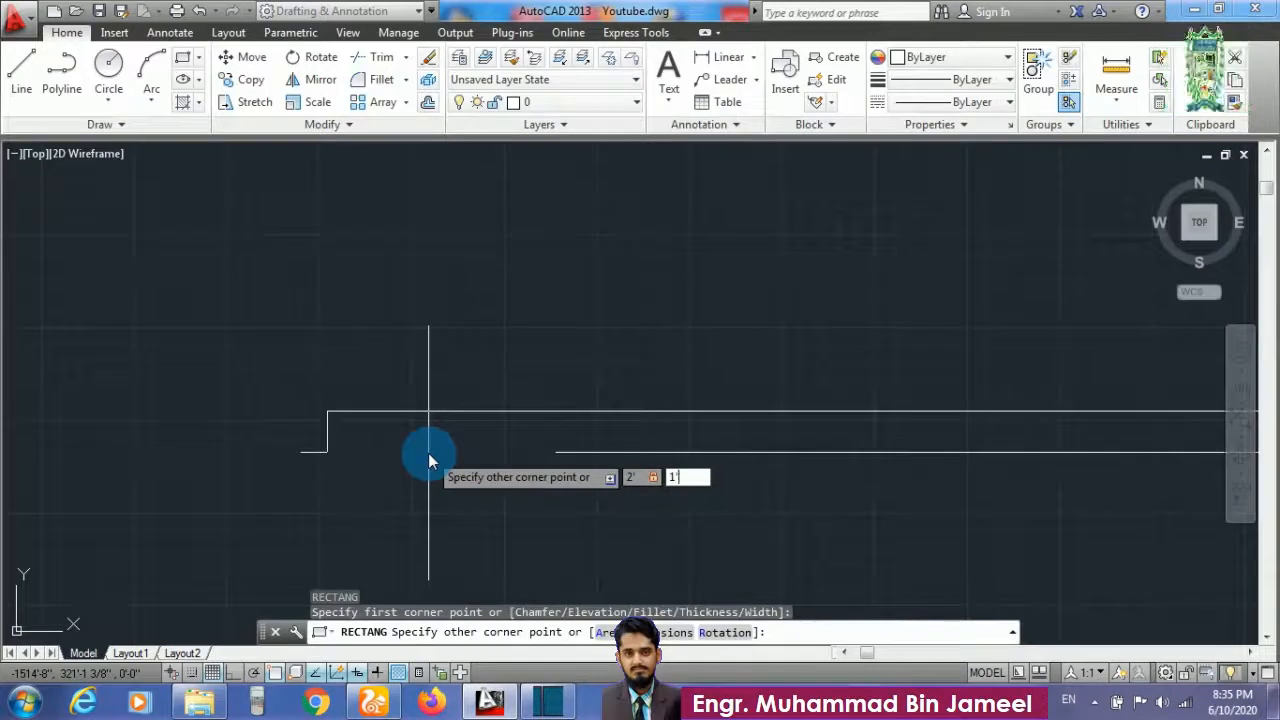
{"action": "key", "text": "Return"}
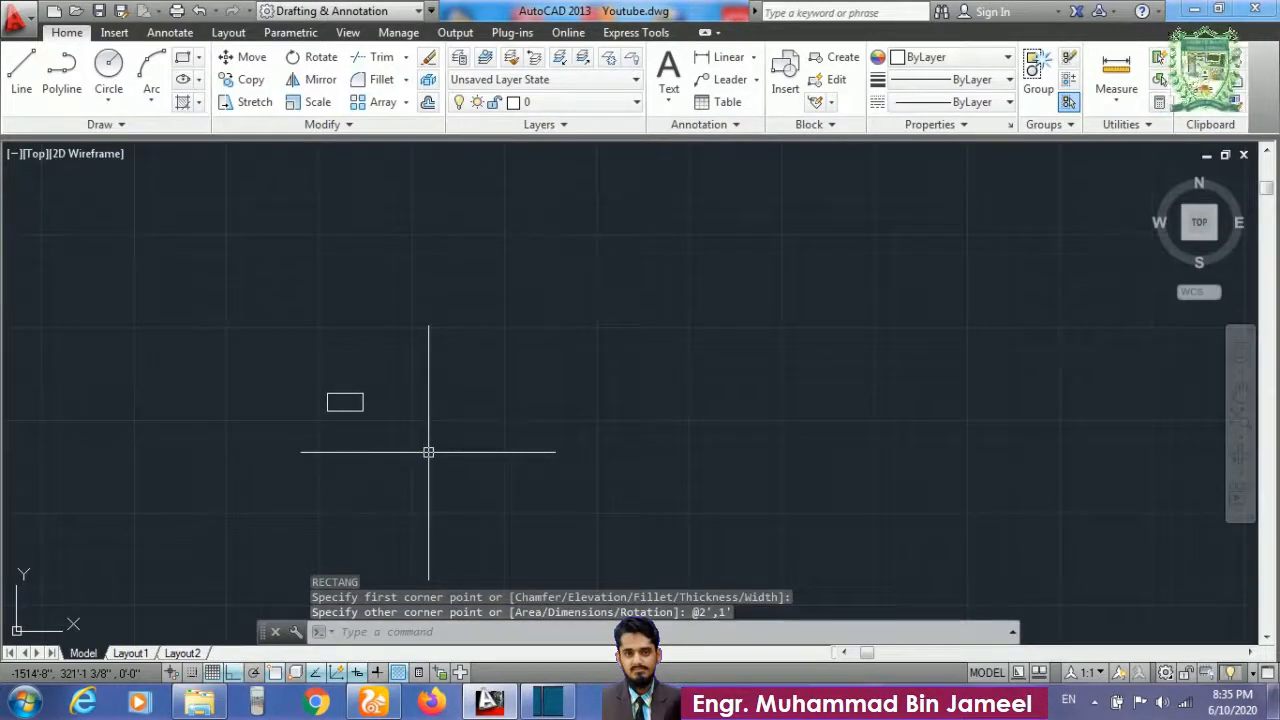
{"action": "type", "text": "l"}
{"action": "key", "text": "Return"}
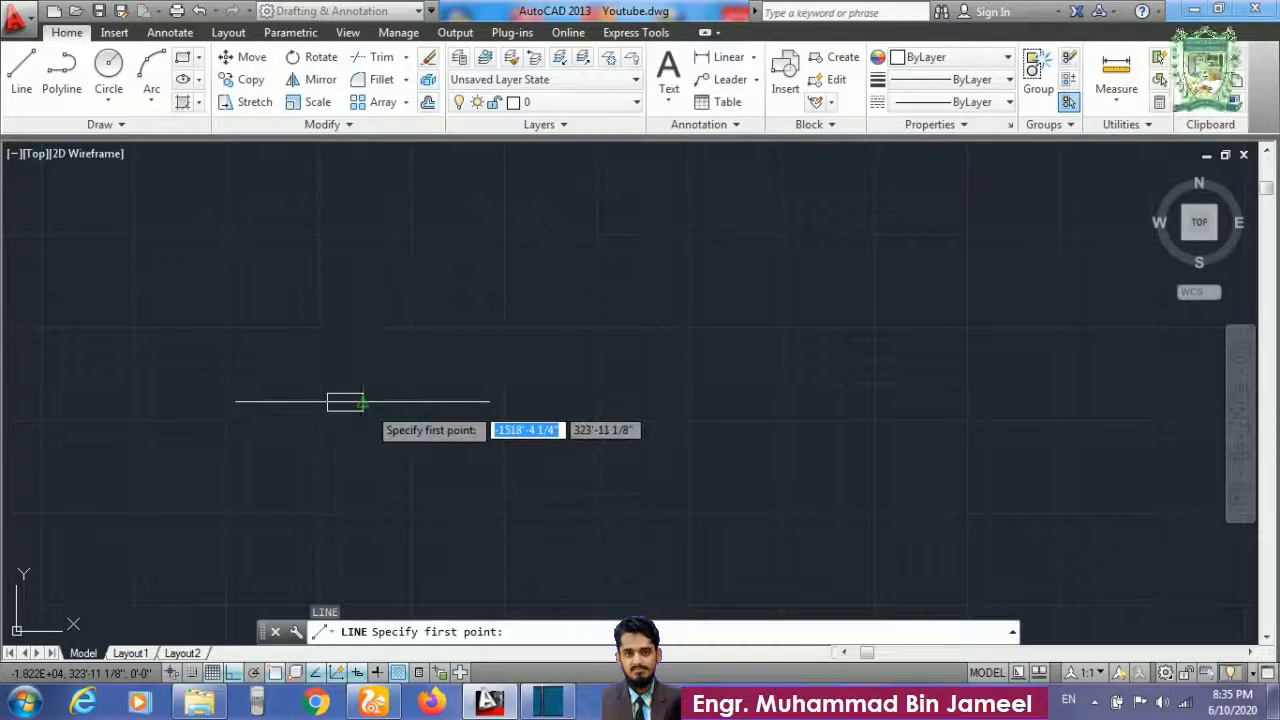
{"action": "key", "text": "Escape"}
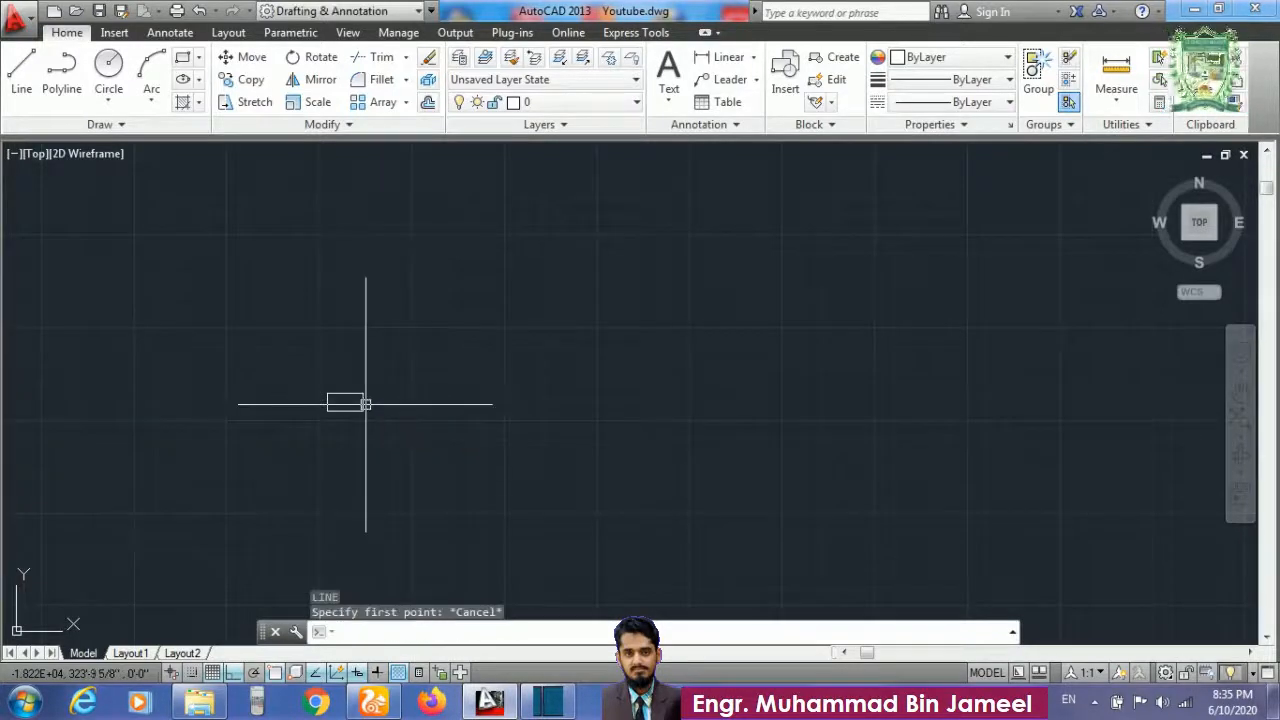
Draw an open S-shaped spline starting at the small rectangle's right edge and rising in waves toward the finished array
{"action": "type", "text": "spl"}
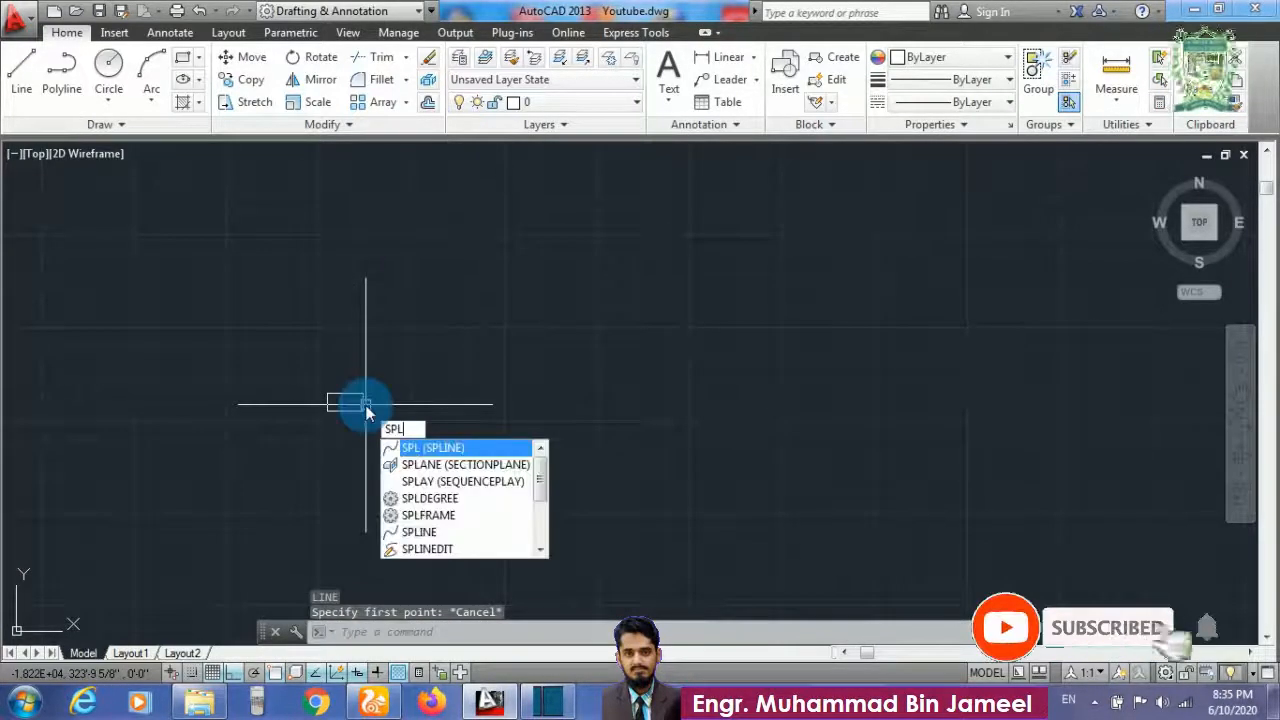
{"action": "key", "text": "Return"}
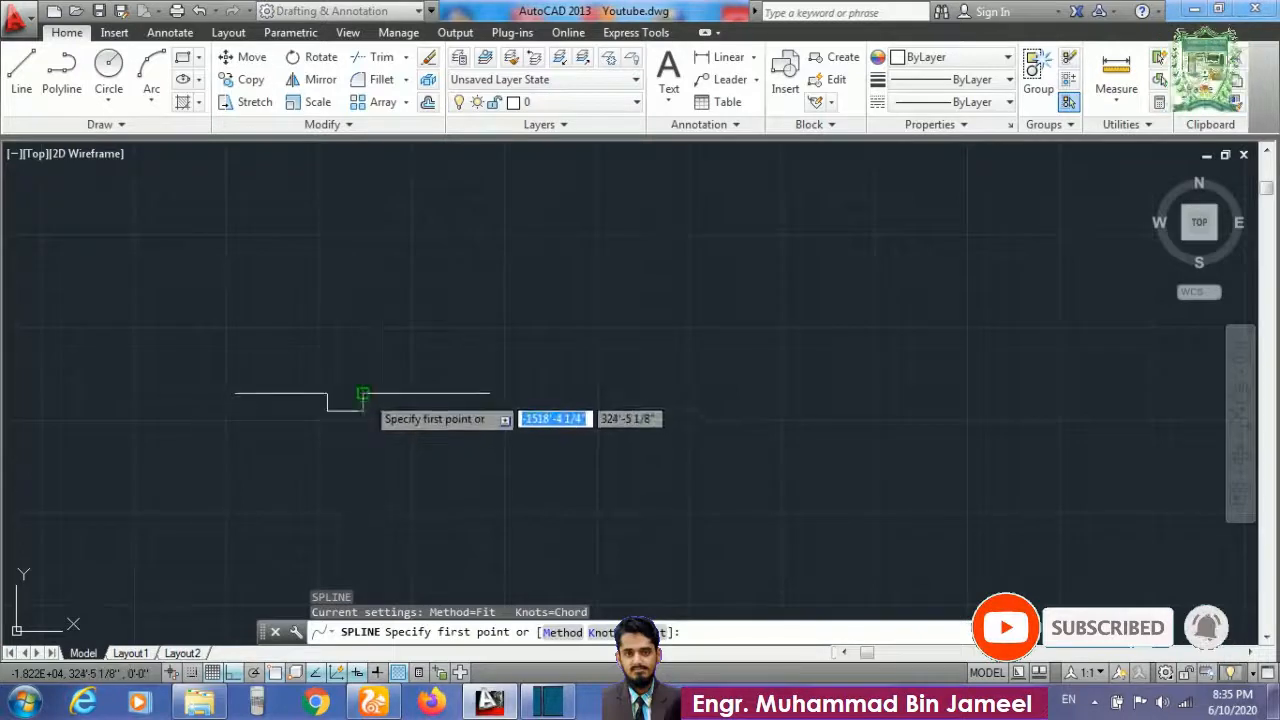
{"action": "left_click", "coordinate": [363, 396]}
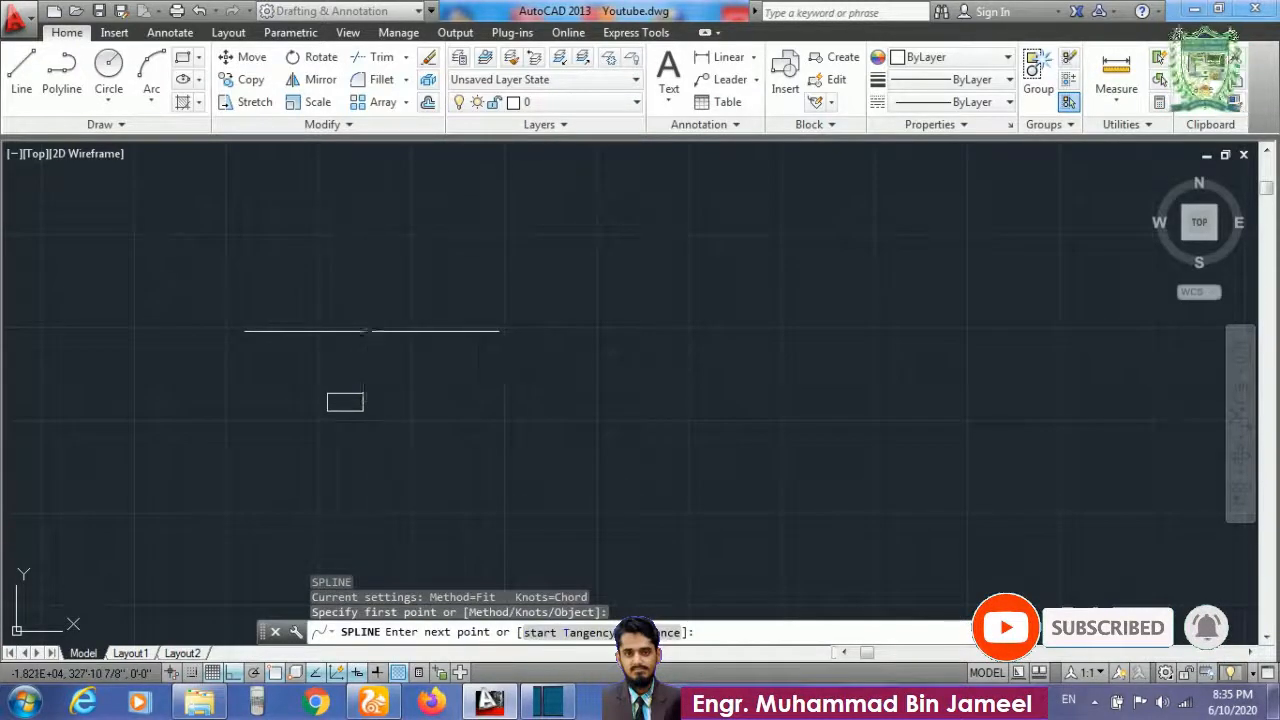
{"action": "left_click", "coordinate": [372, 331]}
{"action": "left_click", "coordinate": [456, 310]}
{"action": "left_click", "coordinate": [552, 237]}
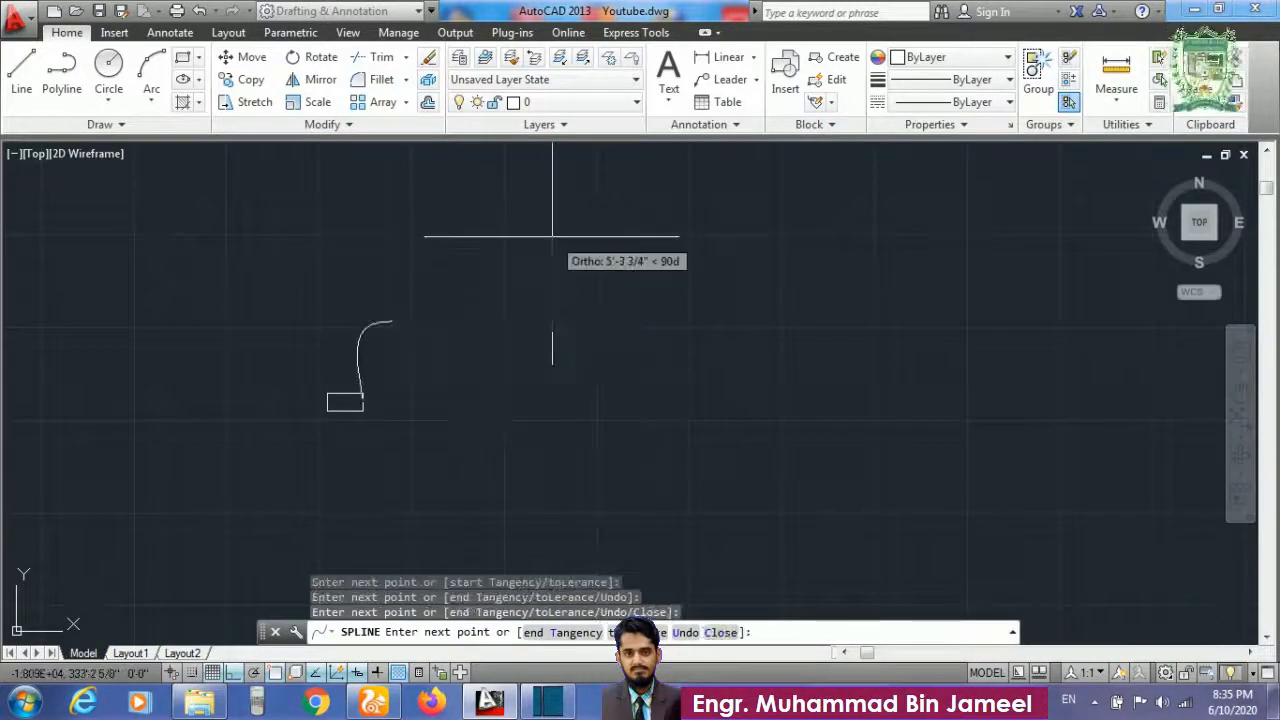
{"action": "left_click", "coordinate": [477, 243]}
{"action": "left_click", "coordinate": [553, 187]}
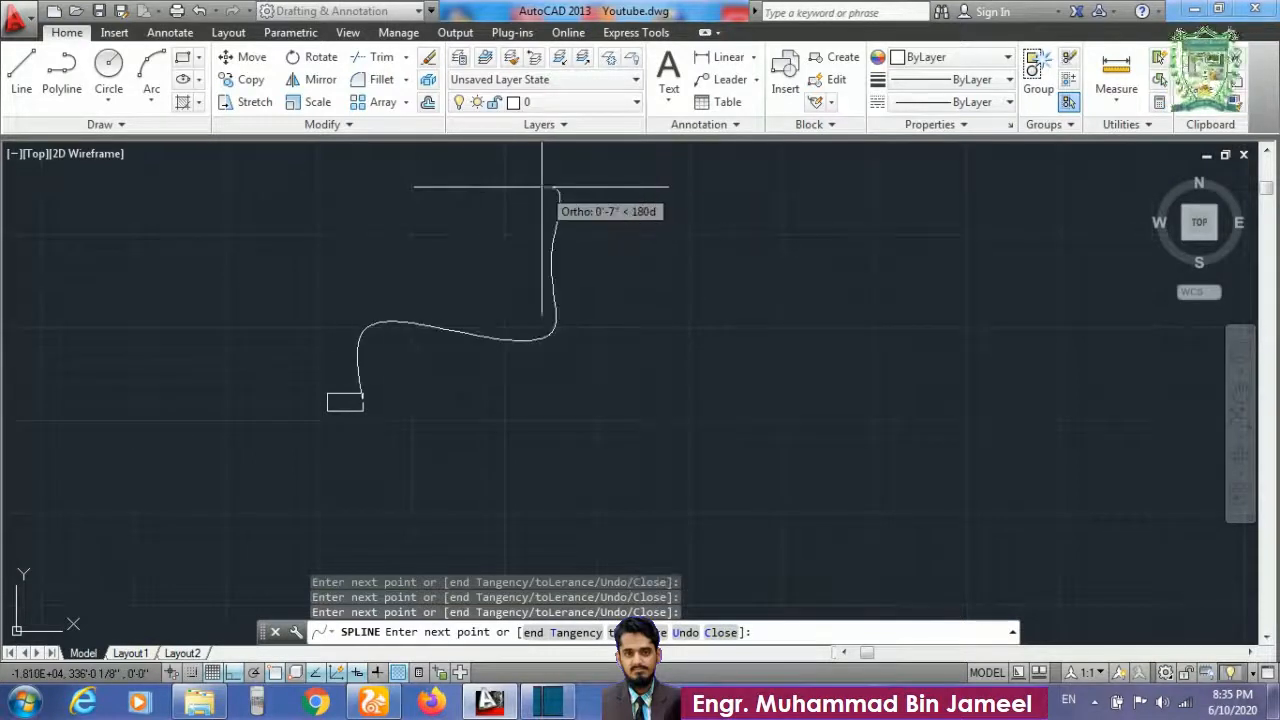
{"action": "left_click", "coordinate": [731, 186]}
{"action": "key", "text": "Return"}
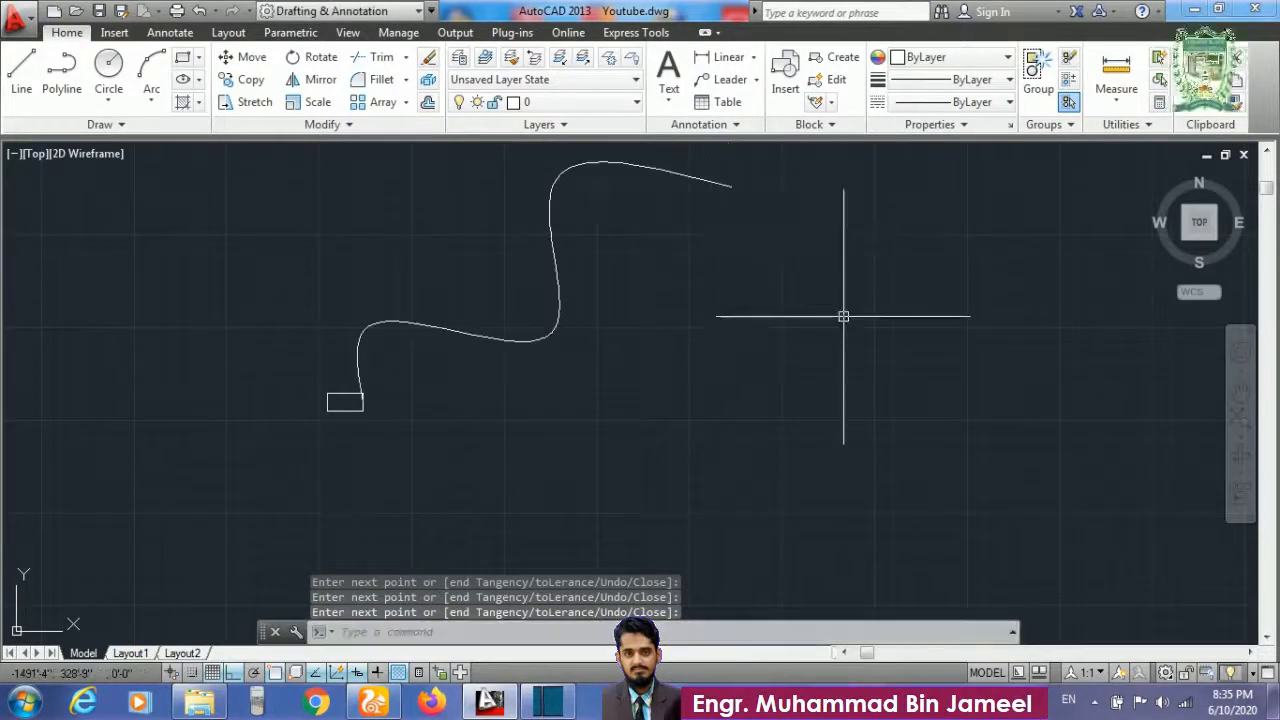
{"action": "scroll", "coordinate": [844, 316], "scroll_direction": "down", "scroll_amount": 2}
{"action": "scroll", "coordinate": [838, 153], "scroll_direction": "up", "scroll_amount": 2}
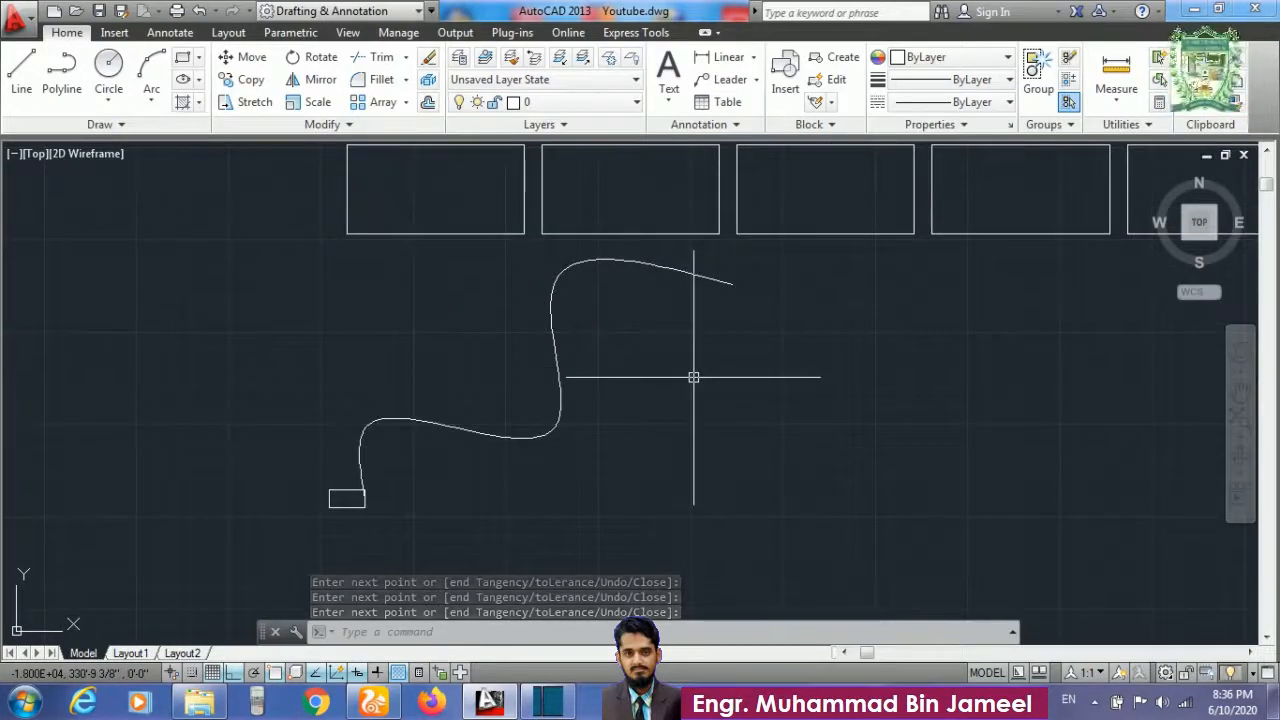
{"action": "type", "text": "AR"}
{"action": "key", "text": "Return"}
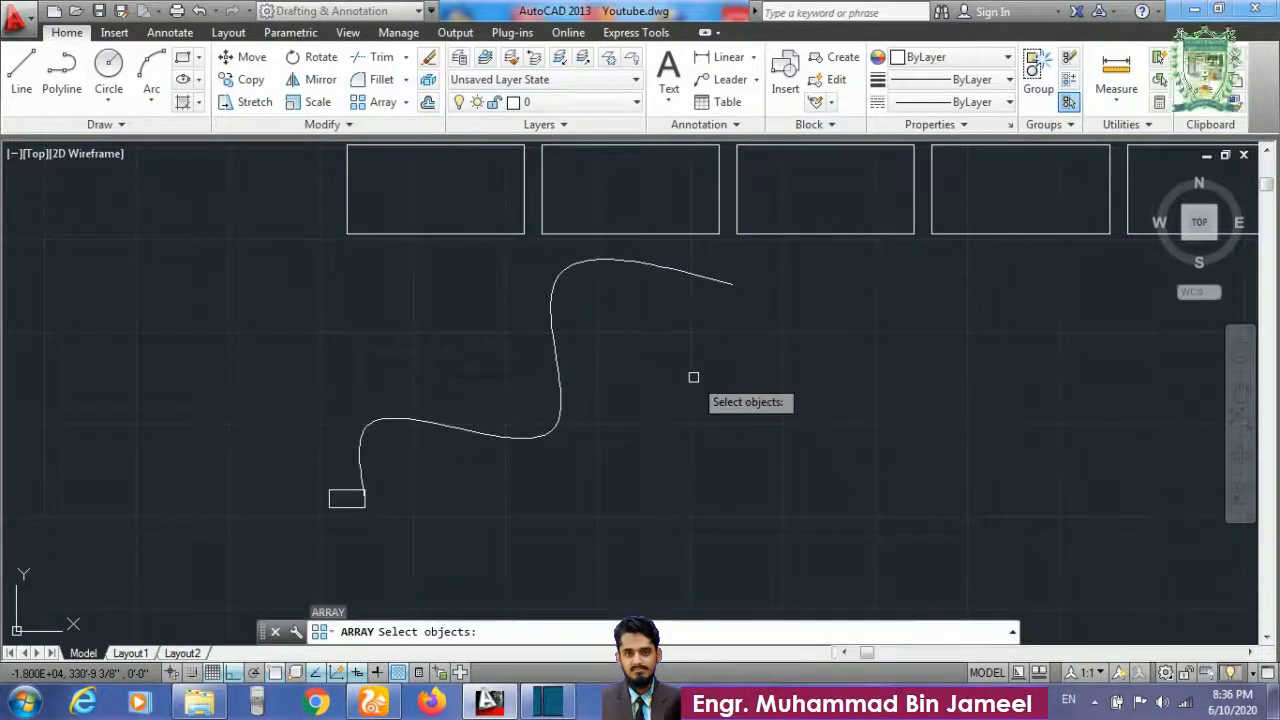
{"action": "left_click", "coordinate": [332, 494]}
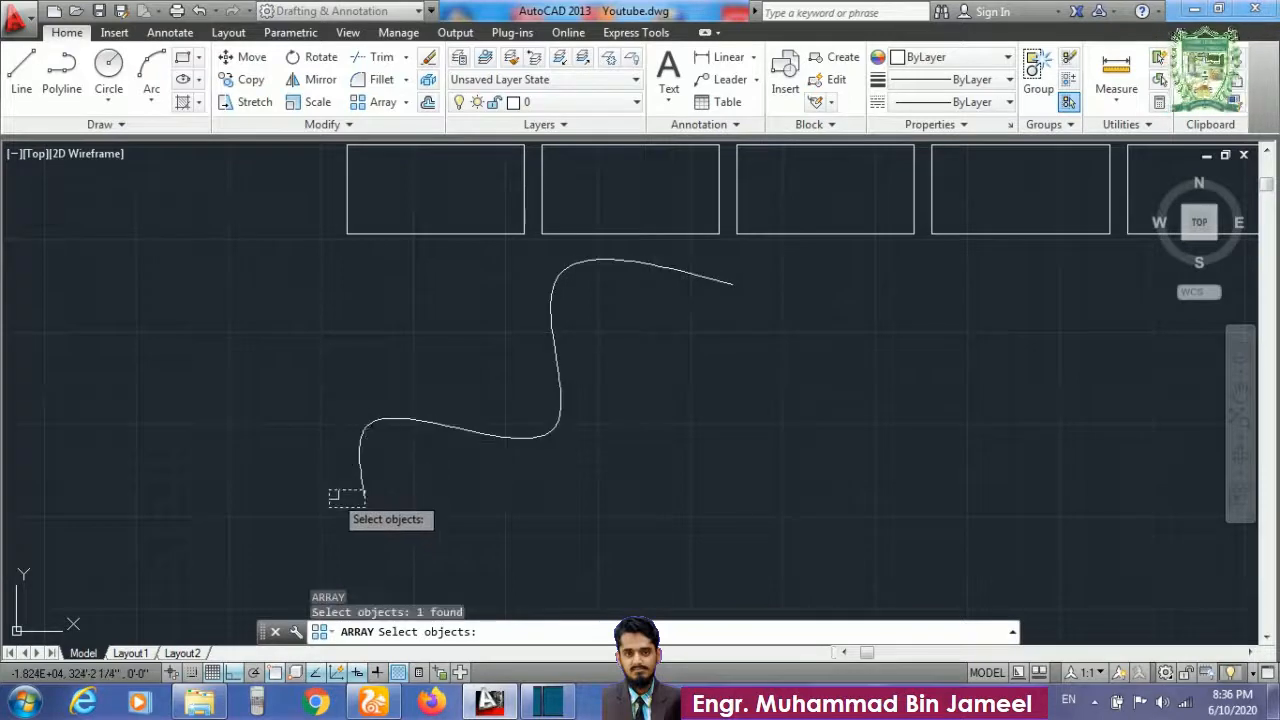
{"action": "right_click", "coordinate": [334, 498]}
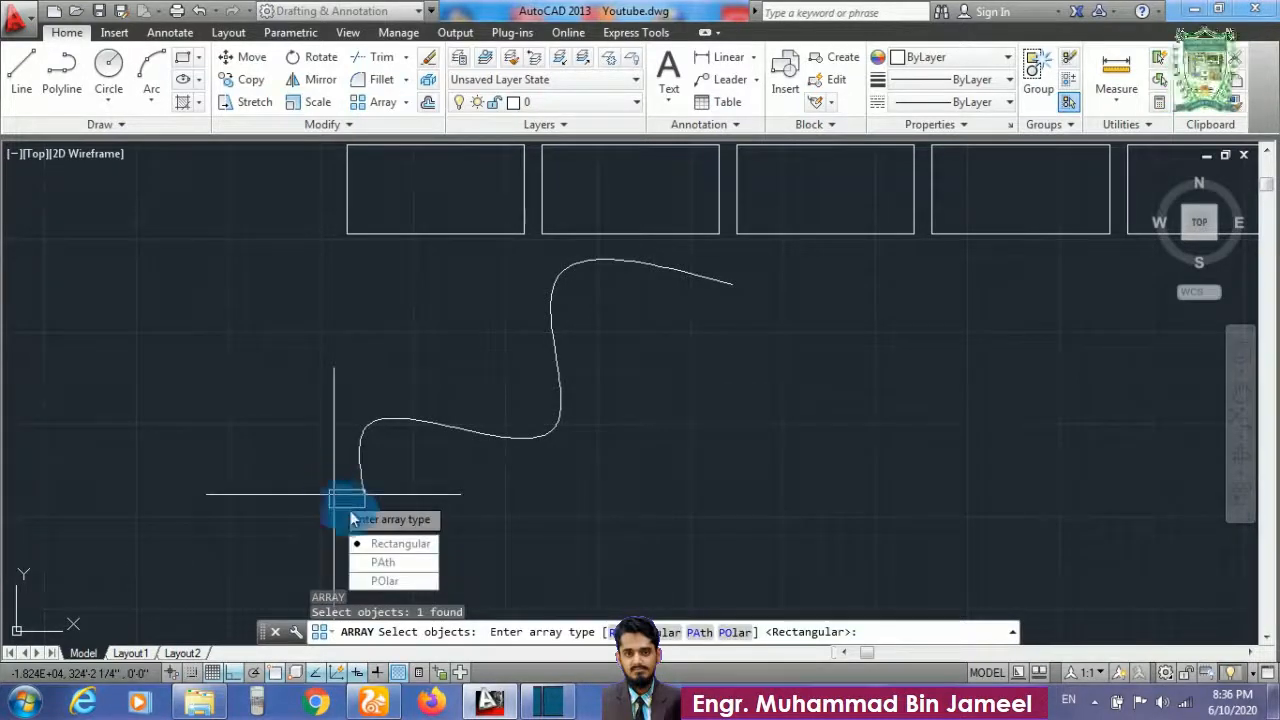
{"action": "key", "text": "Return"}
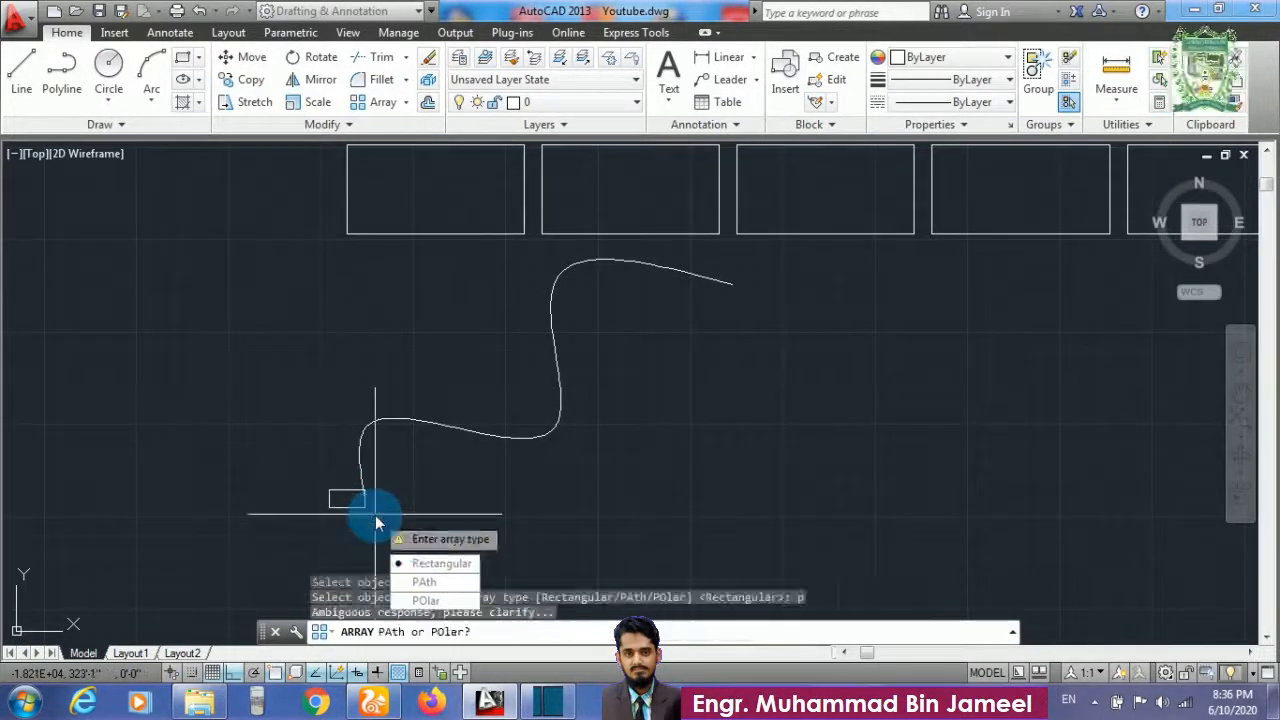
{"action": "left_click", "coordinate": [424, 581]}
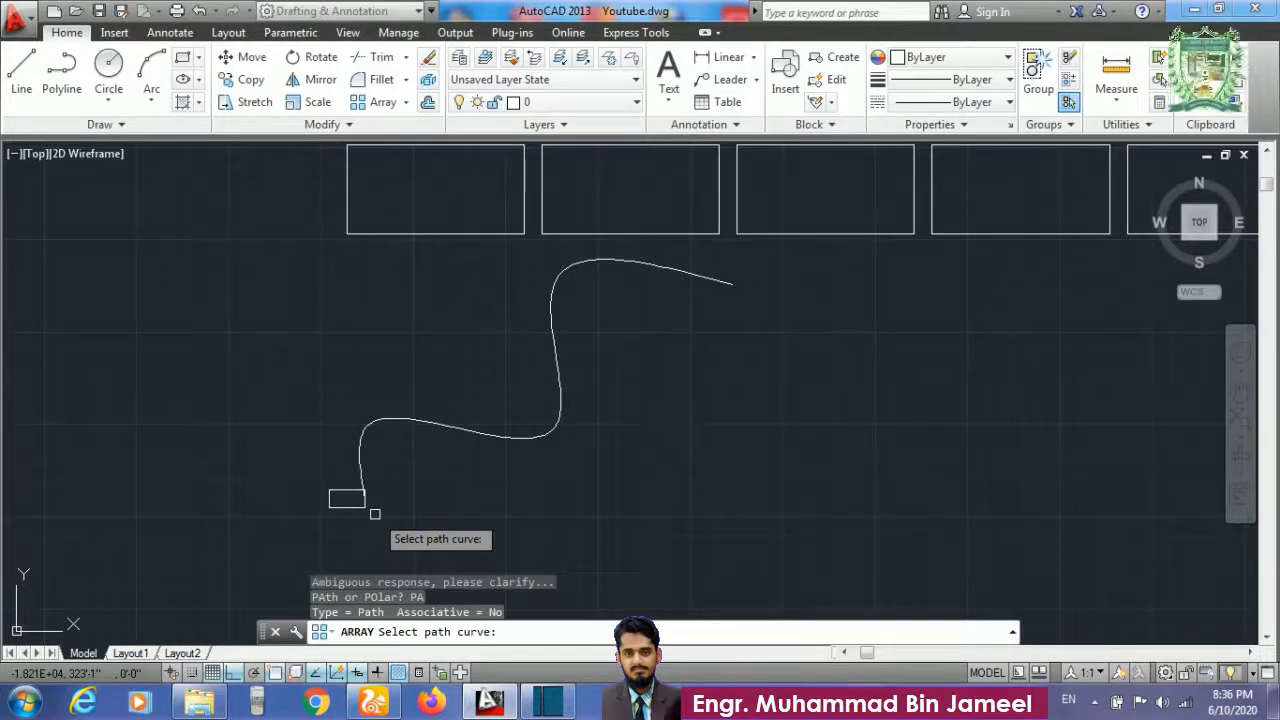
{"action": "key", "text": "Escape"}
Create a path array of the small rectangle with the spline as the path curve
{"action": "type", "text": "ar"}
{"action": "key", "text": "Return"}
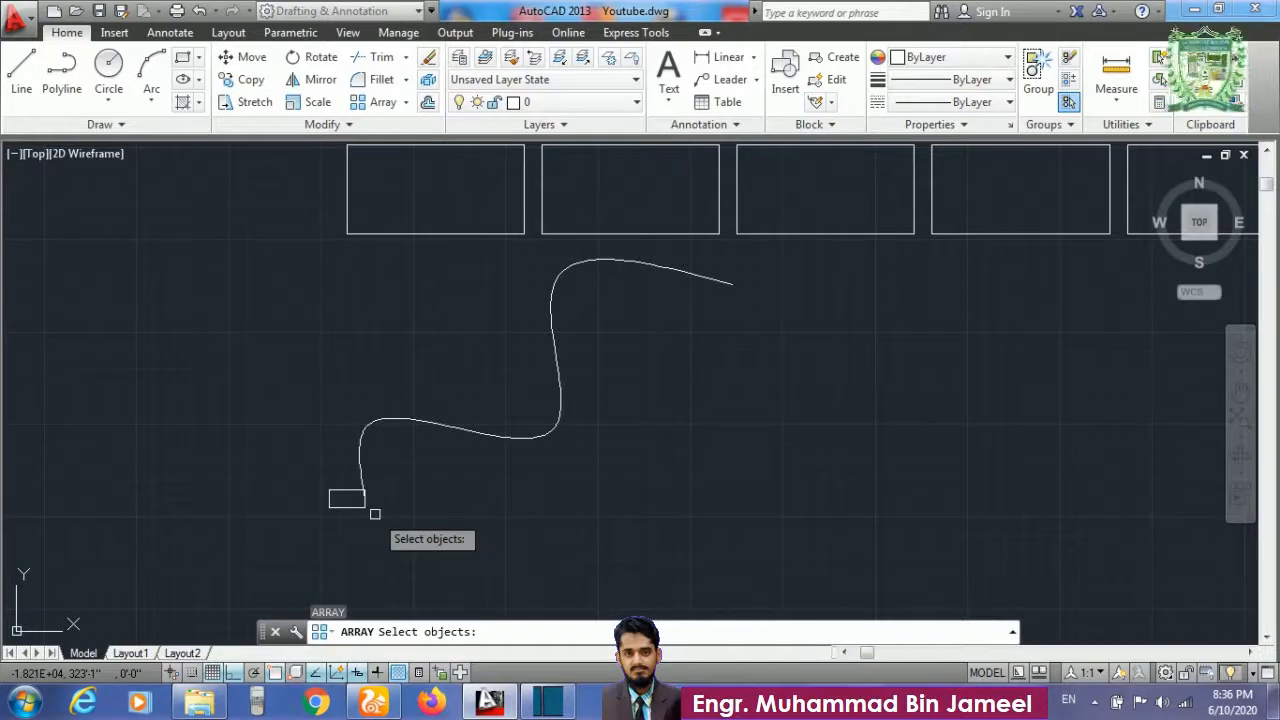
{"action": "left_click", "coordinate": [364, 505]}
{"action": "right_click", "coordinate": [363, 516]}
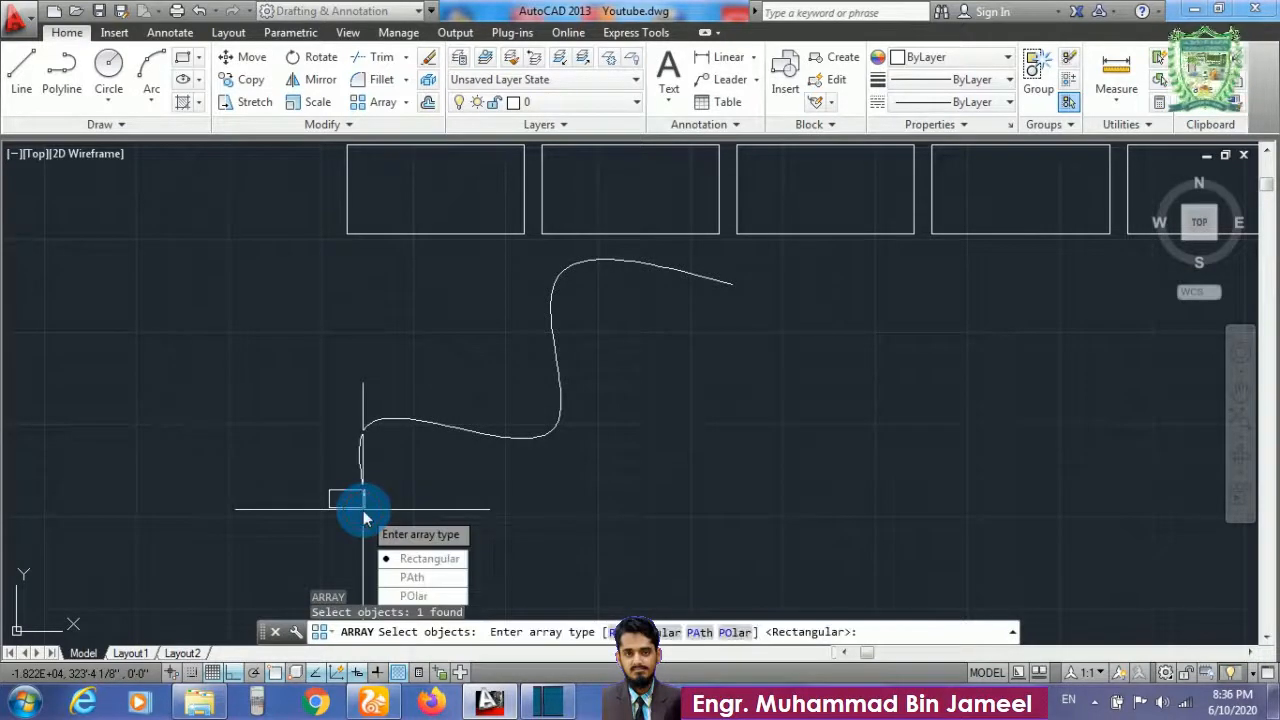
{"action": "type", "text": "pa"}
{"action": "key", "text": "Return"}
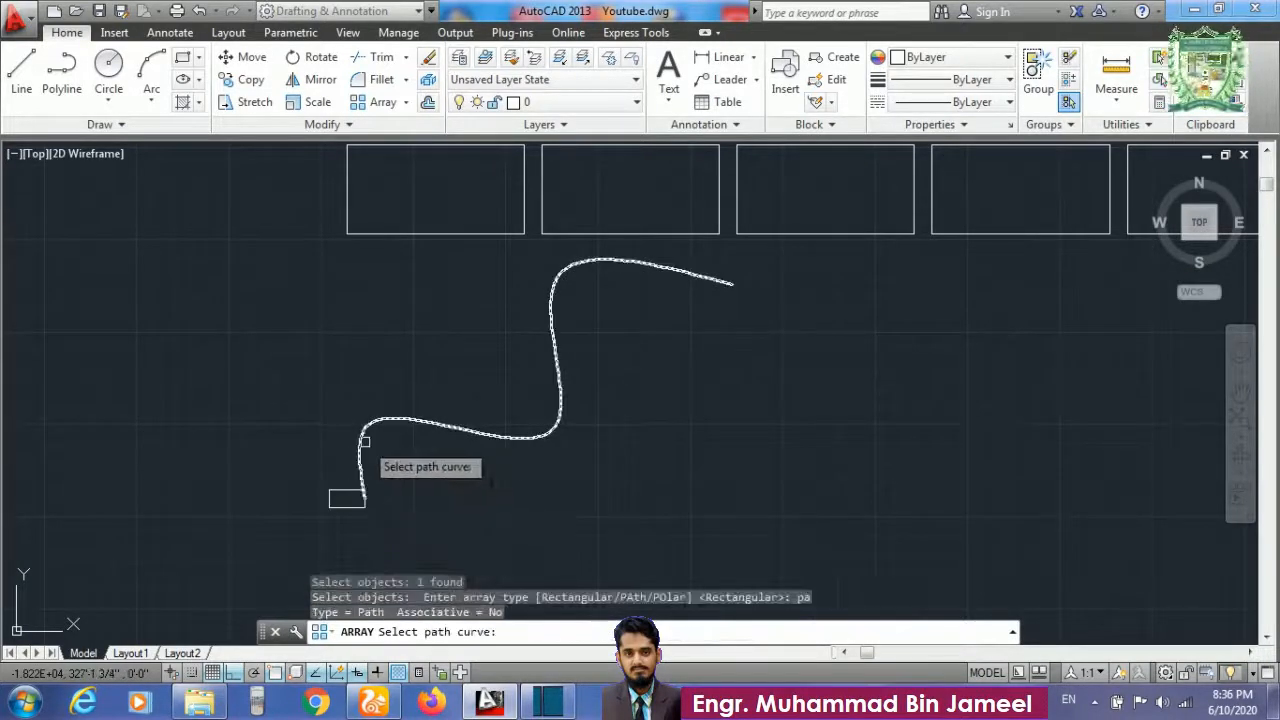
{"action": "left_click", "coordinate": [415, 424]}
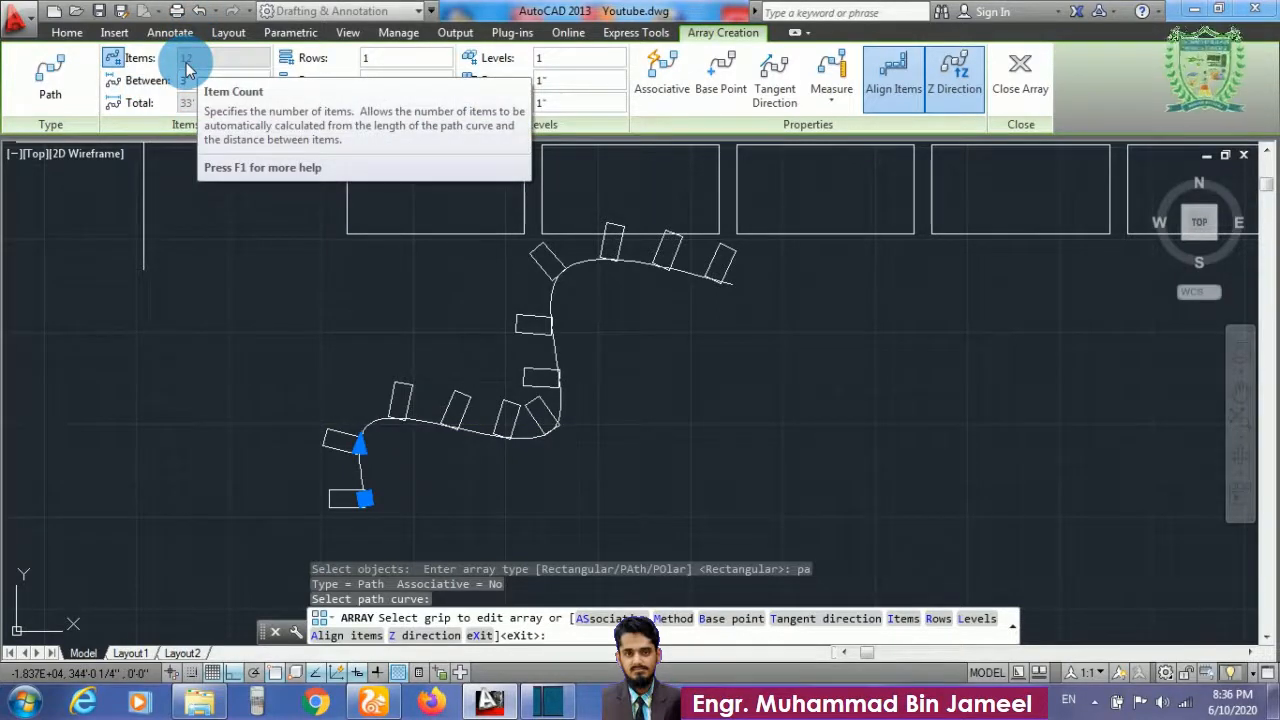
Switch the path array's spacing method to Divide and set the item count to 20
{"action": "left_click", "coordinate": [834, 101]}
{"action": "left_click", "coordinate": [840, 133]}
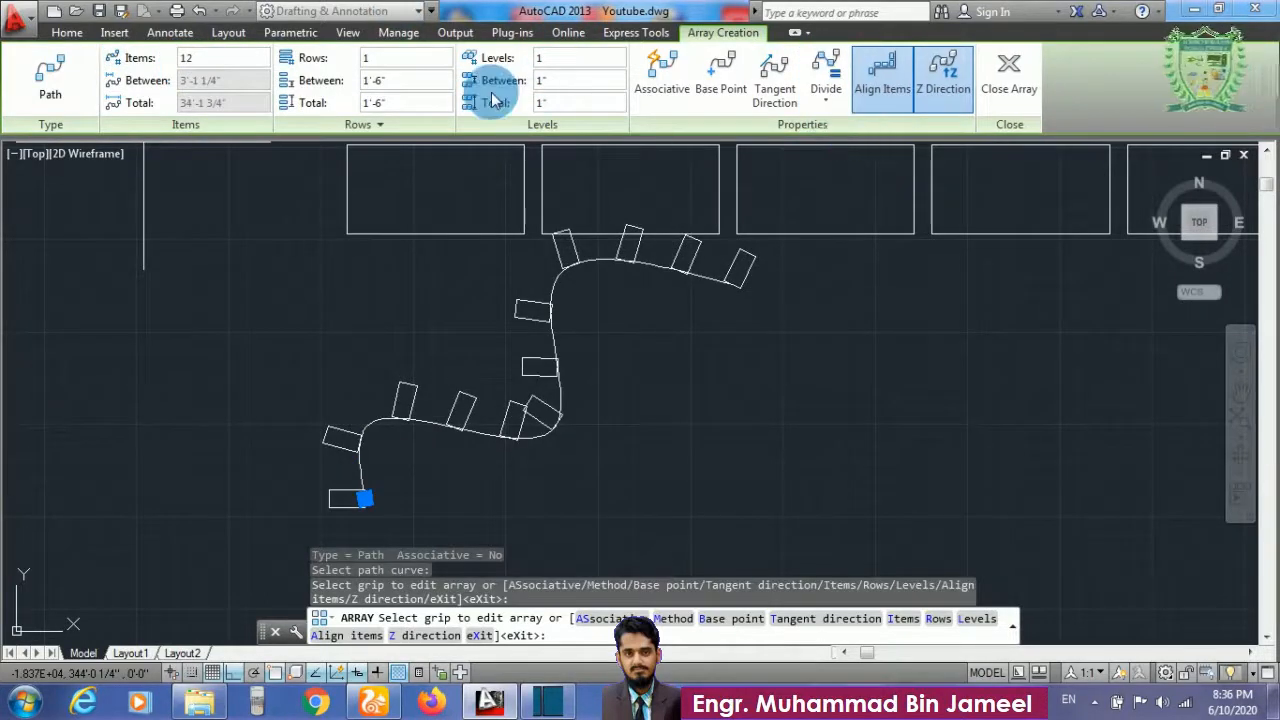
{"action": "left_click", "coordinate": [205, 63]}
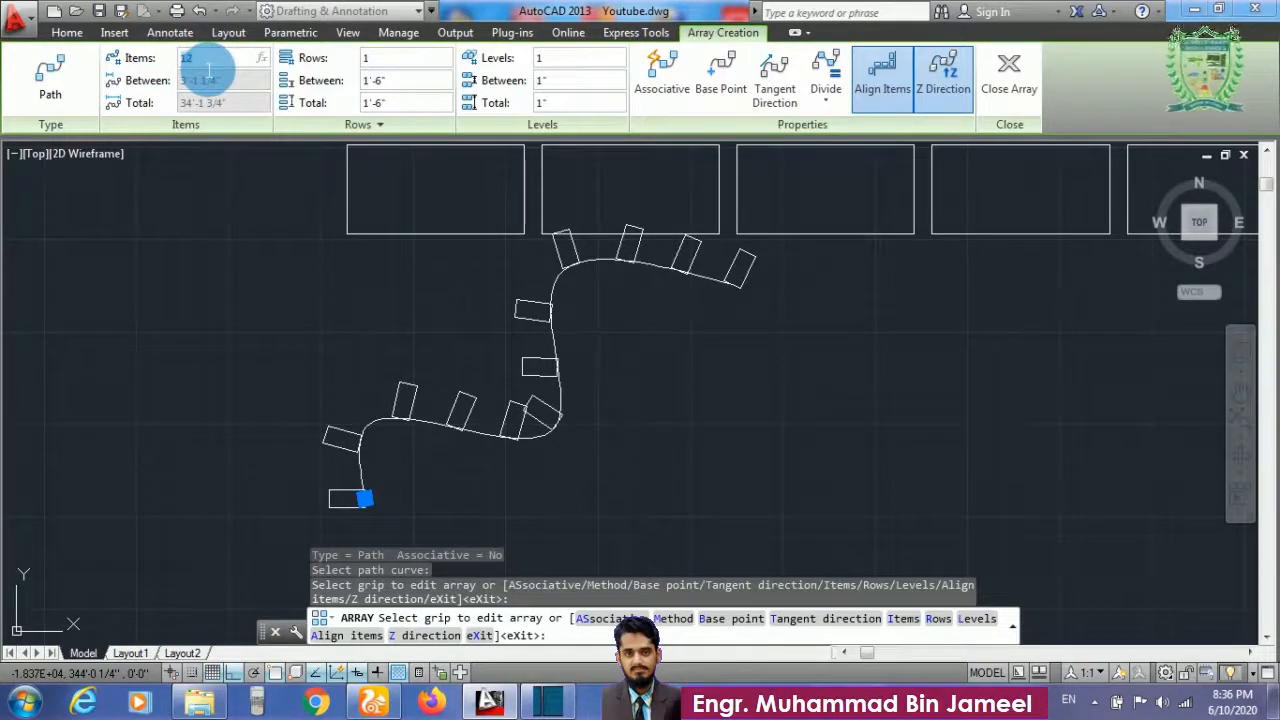
{"action": "type", "text": "2"}
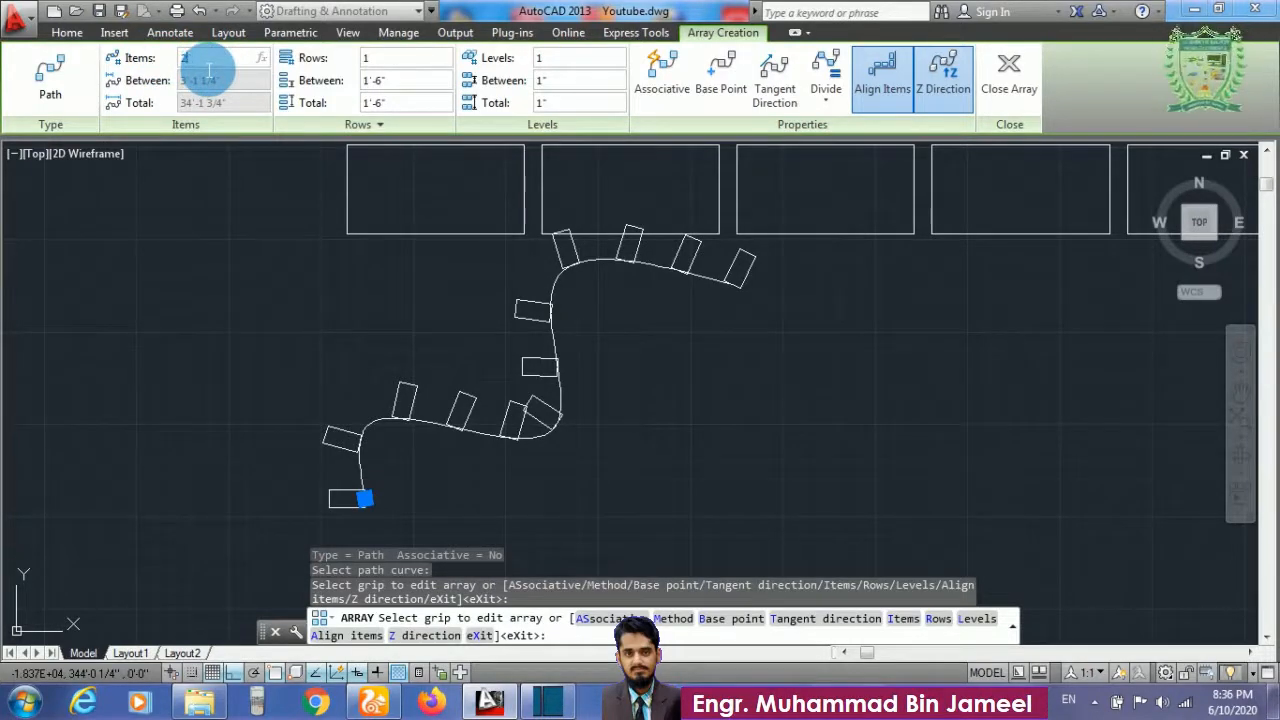
{"action": "type", "text": "0"}
{"action": "left_click", "coordinate": [421, 64]}
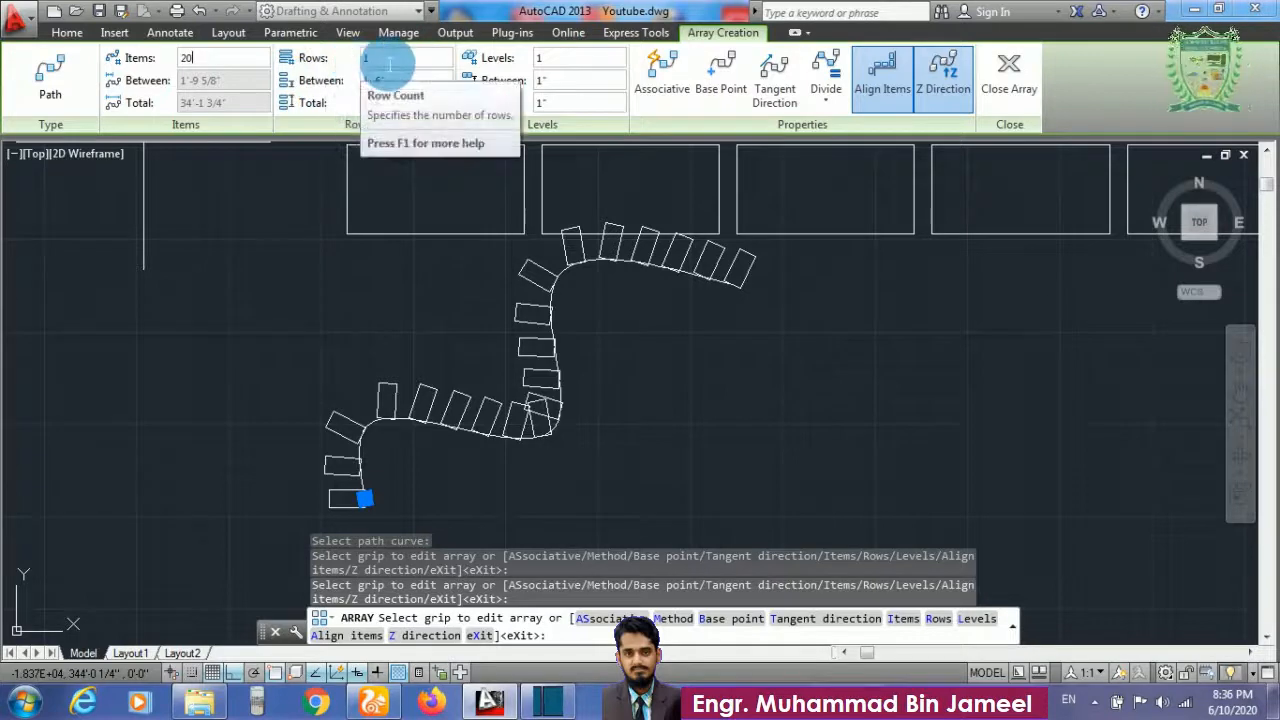
Try row counts of 2 and 4 for the path array, and set the count back to 1
{"action": "left_click", "coordinate": [389, 60]}
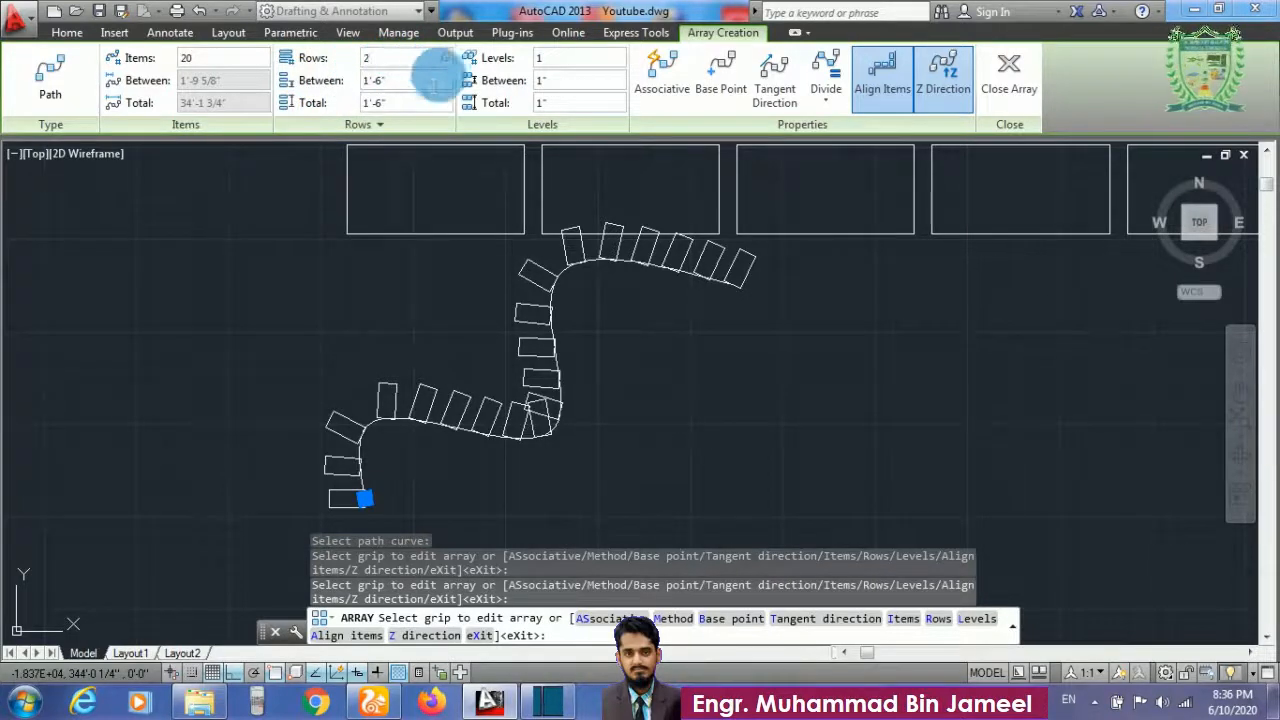
{"action": "key", "text": "Return"}
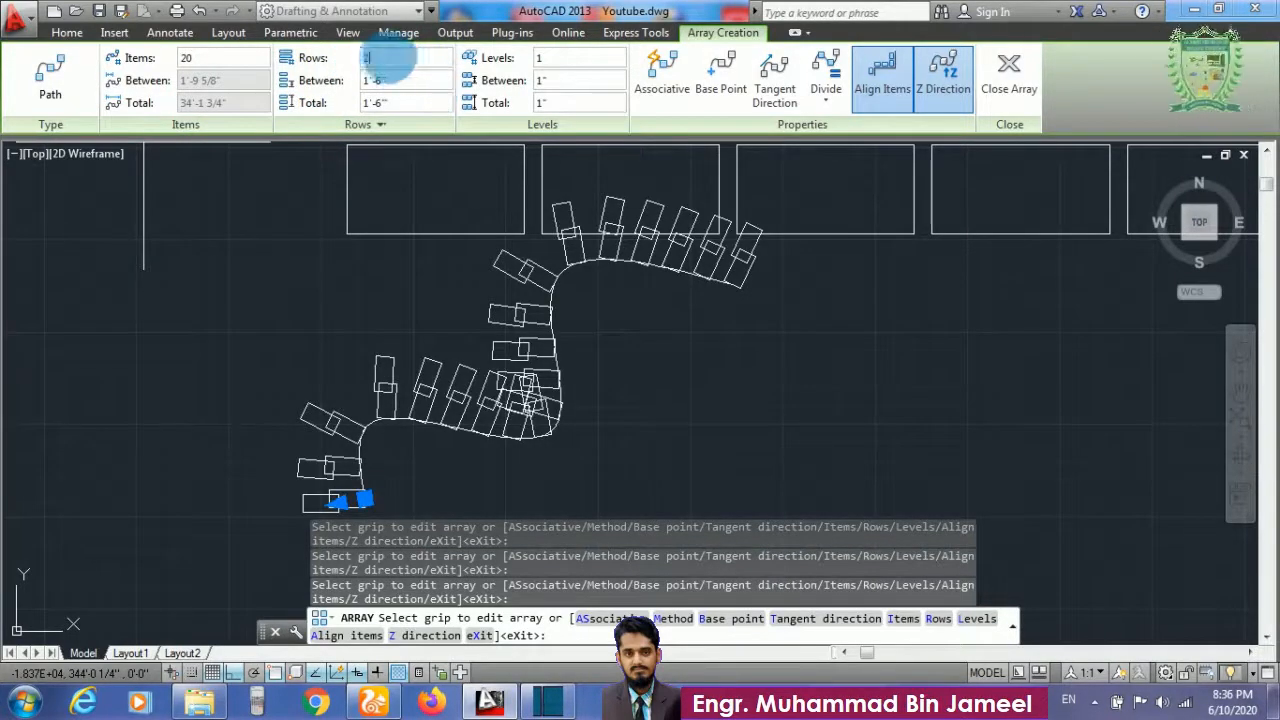
{"action": "left_click_drag", "start_coordinate": [386, 60], "coordinate": [332, 61]}
{"action": "type", "text": "4"}
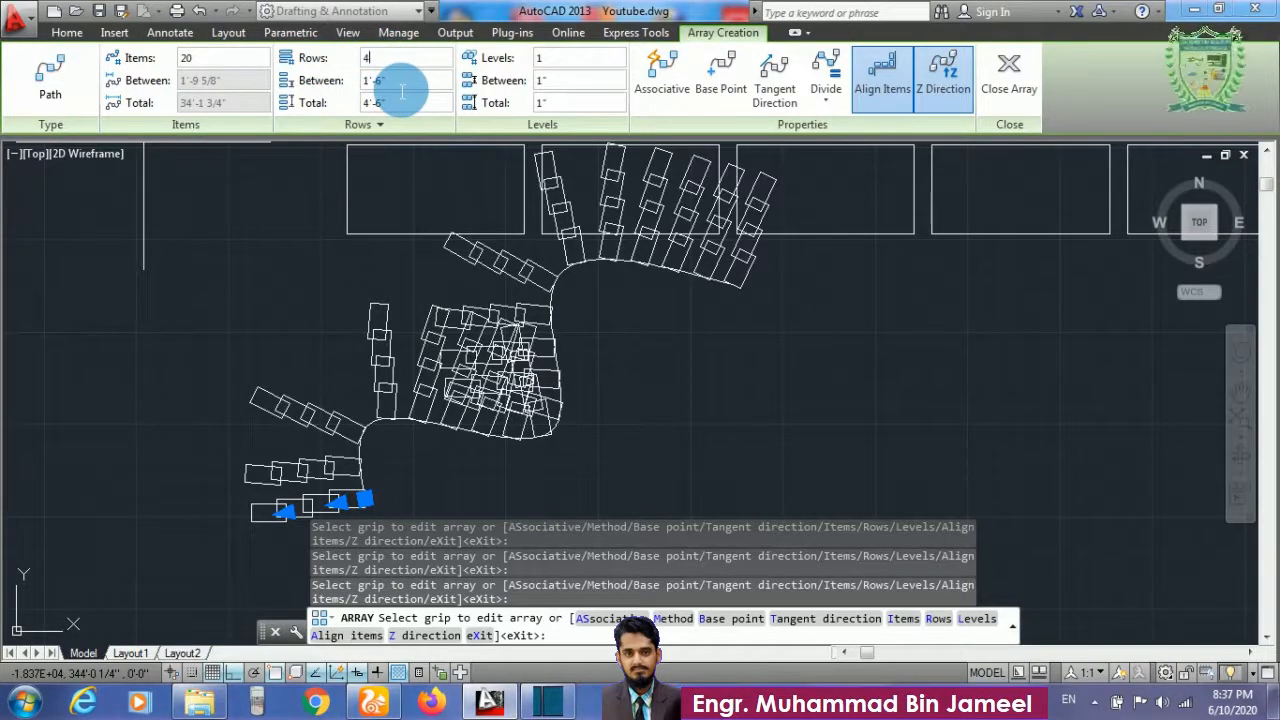
{"action": "left_click_drag", "start_coordinate": [384, 61], "coordinate": [350, 61]}
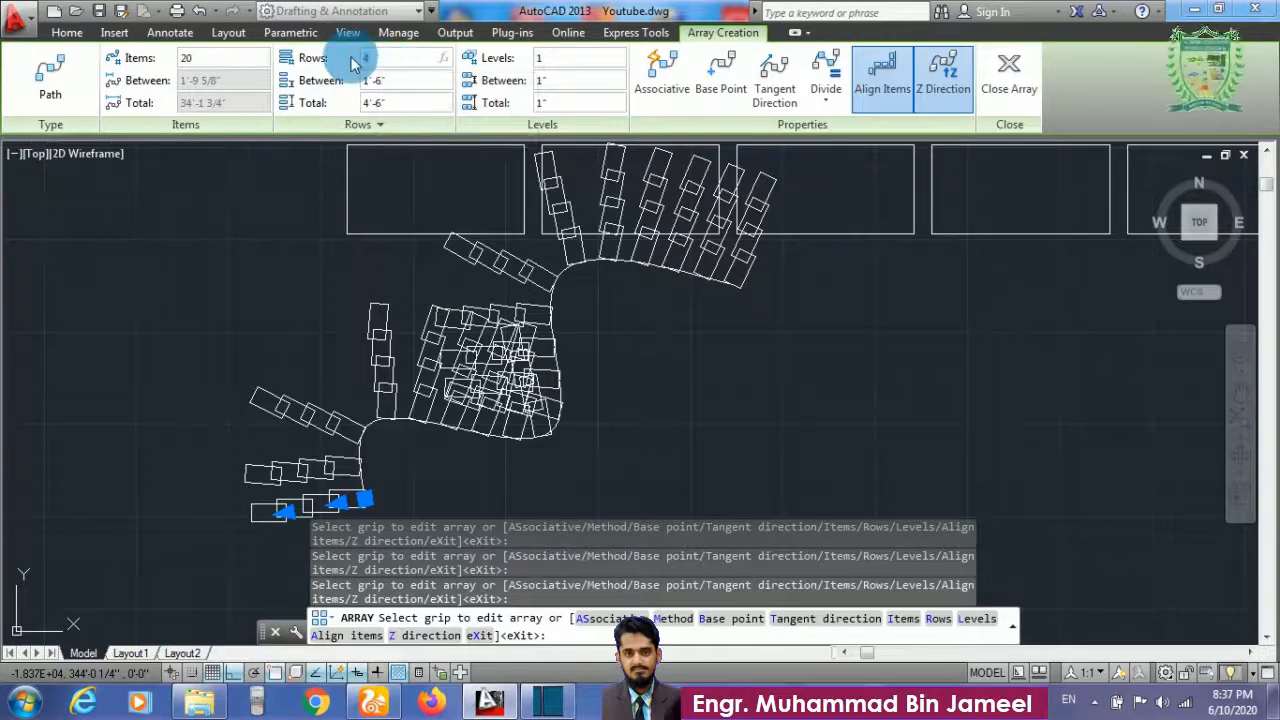
{"action": "type", "text": "1"}
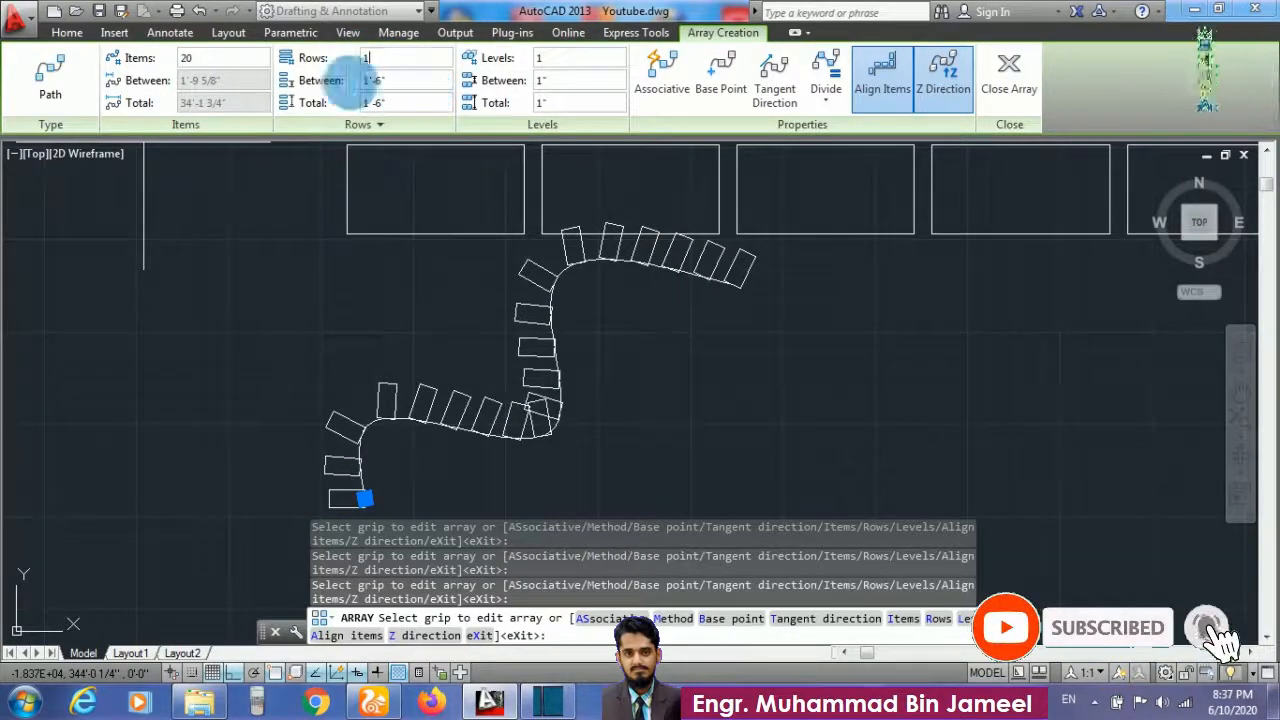
Set the path array's row spacing to 6"
{"action": "left_click", "coordinate": [390, 82]}
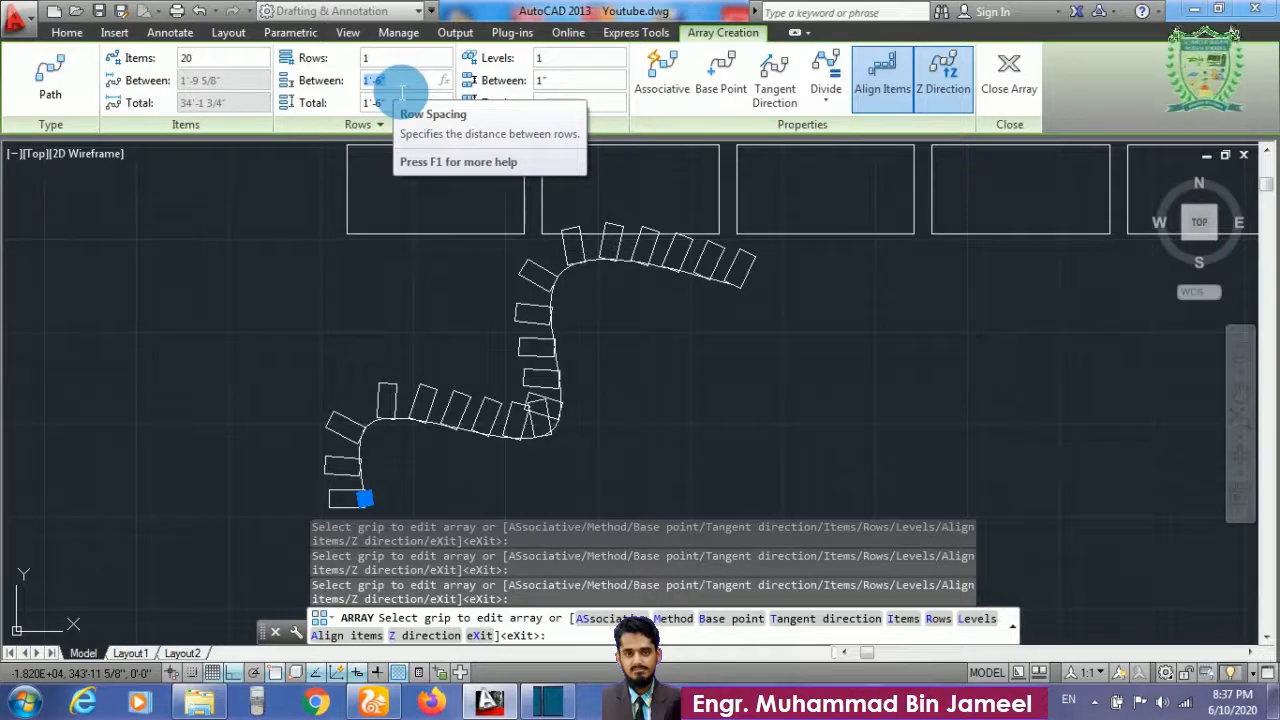
{"action": "type", "text": "6"}
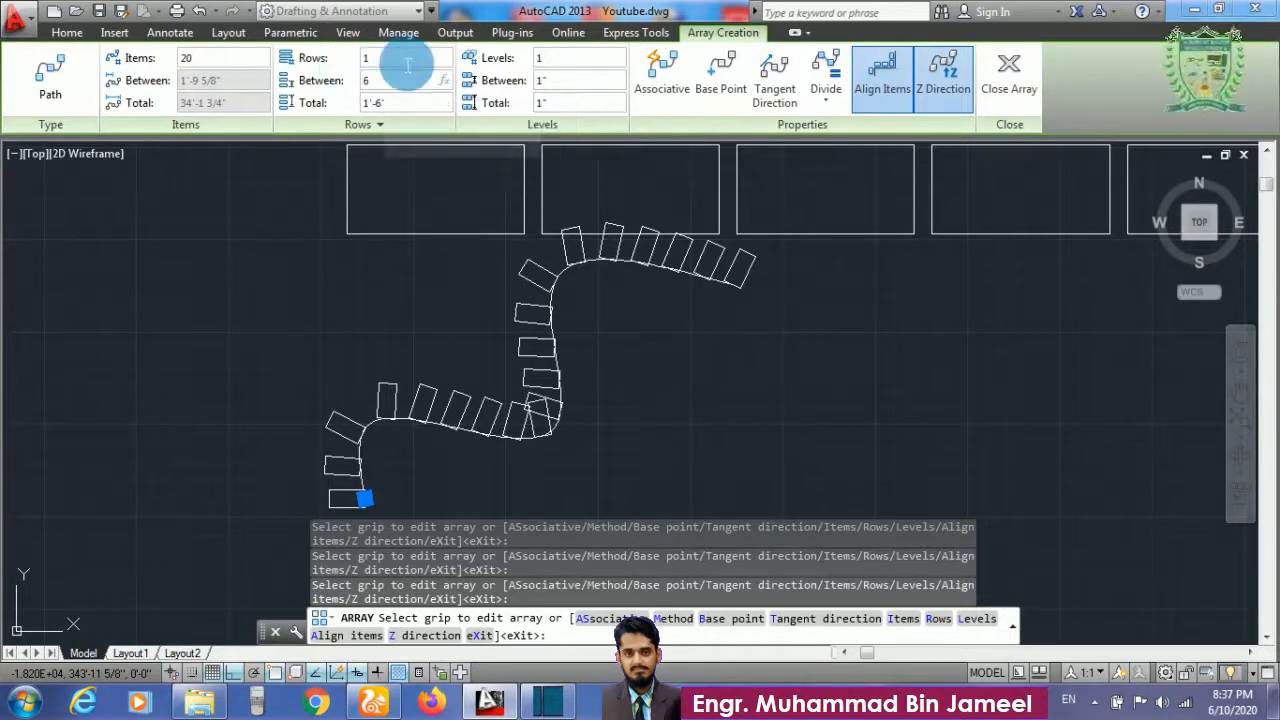
{"action": "key", "text": "Return"}
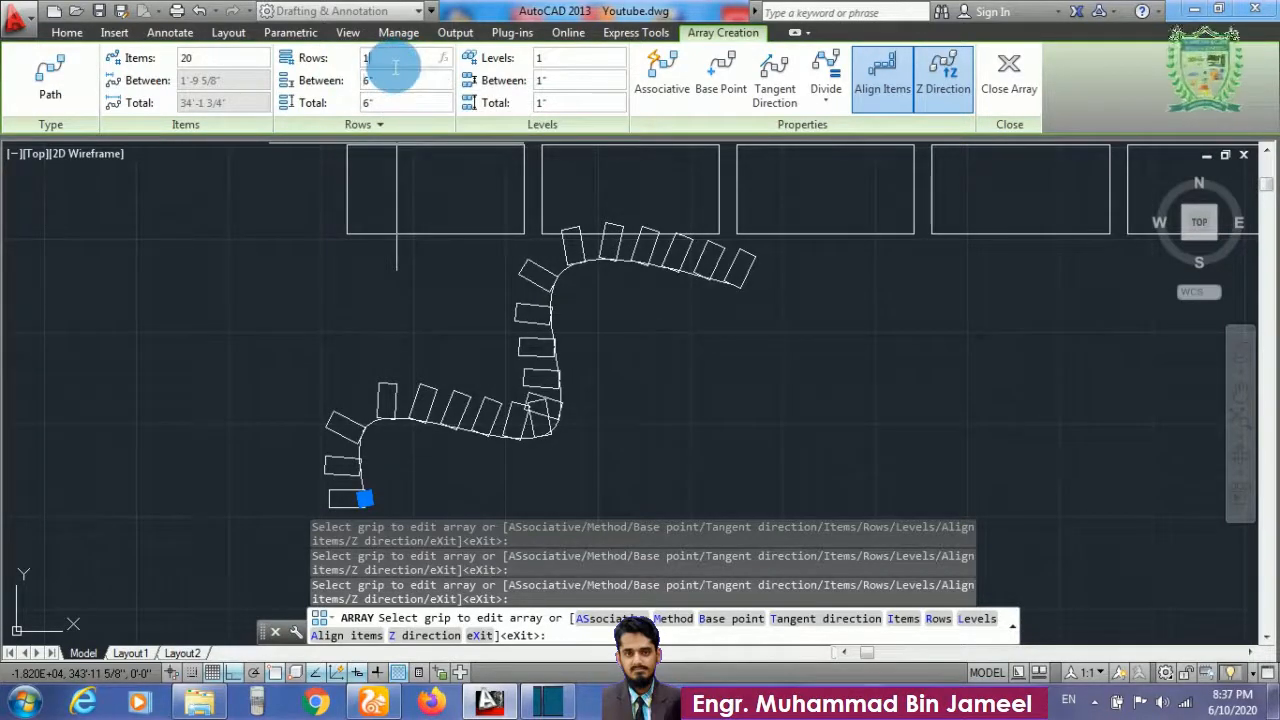
{"action": "left_click", "coordinate": [390, 81]}
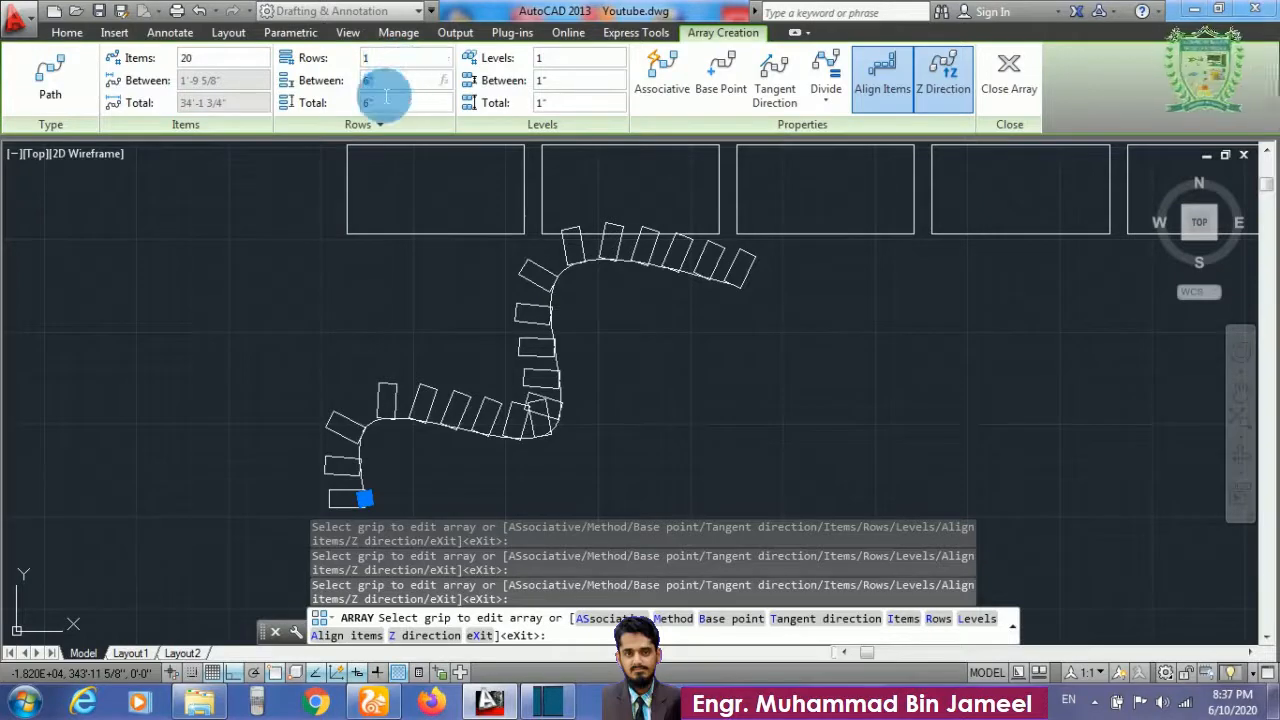
{"action": "left_click", "coordinate": [409, 106]}
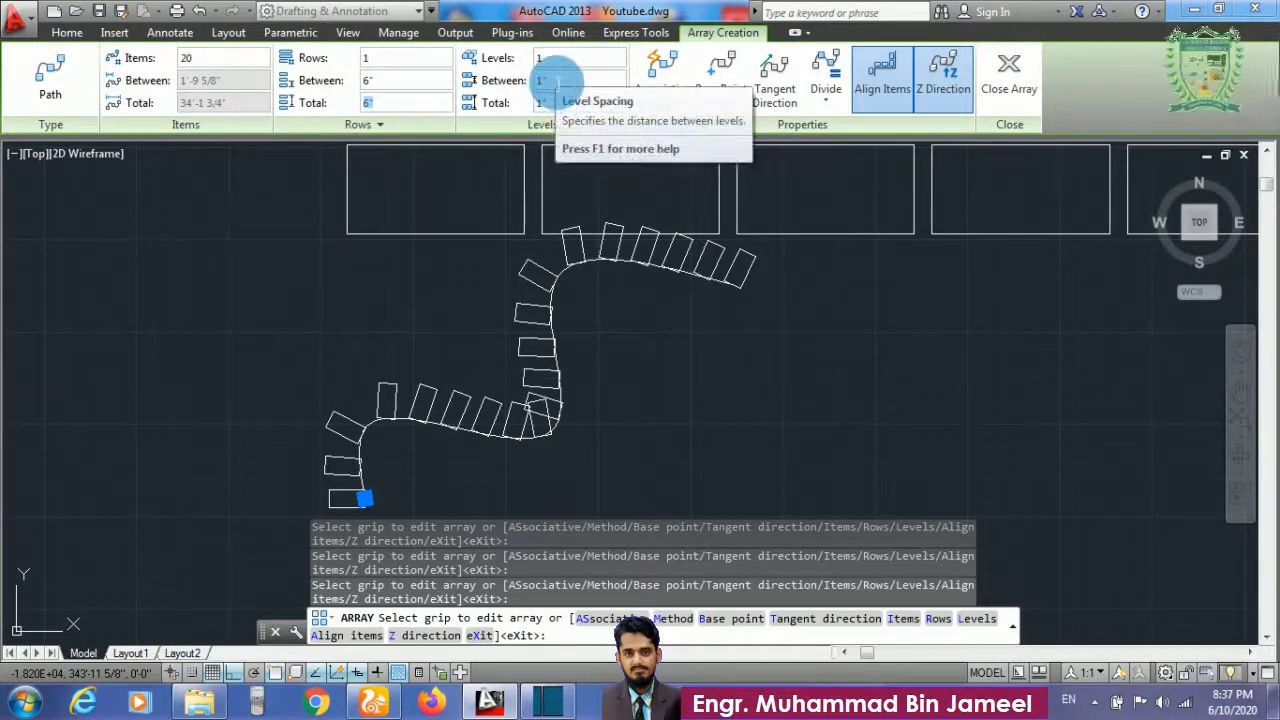
{"action": "left_click", "coordinate": [545, 84]}
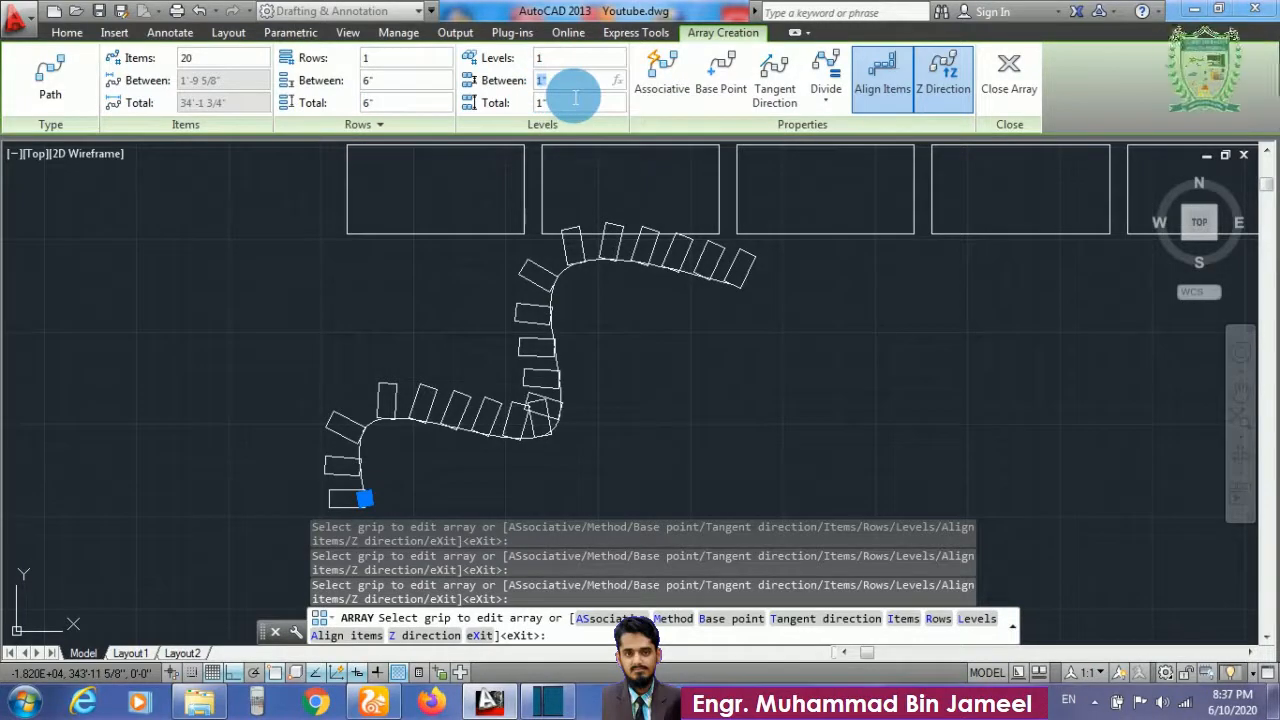
{"action": "left_click", "coordinate": [572, 101]}
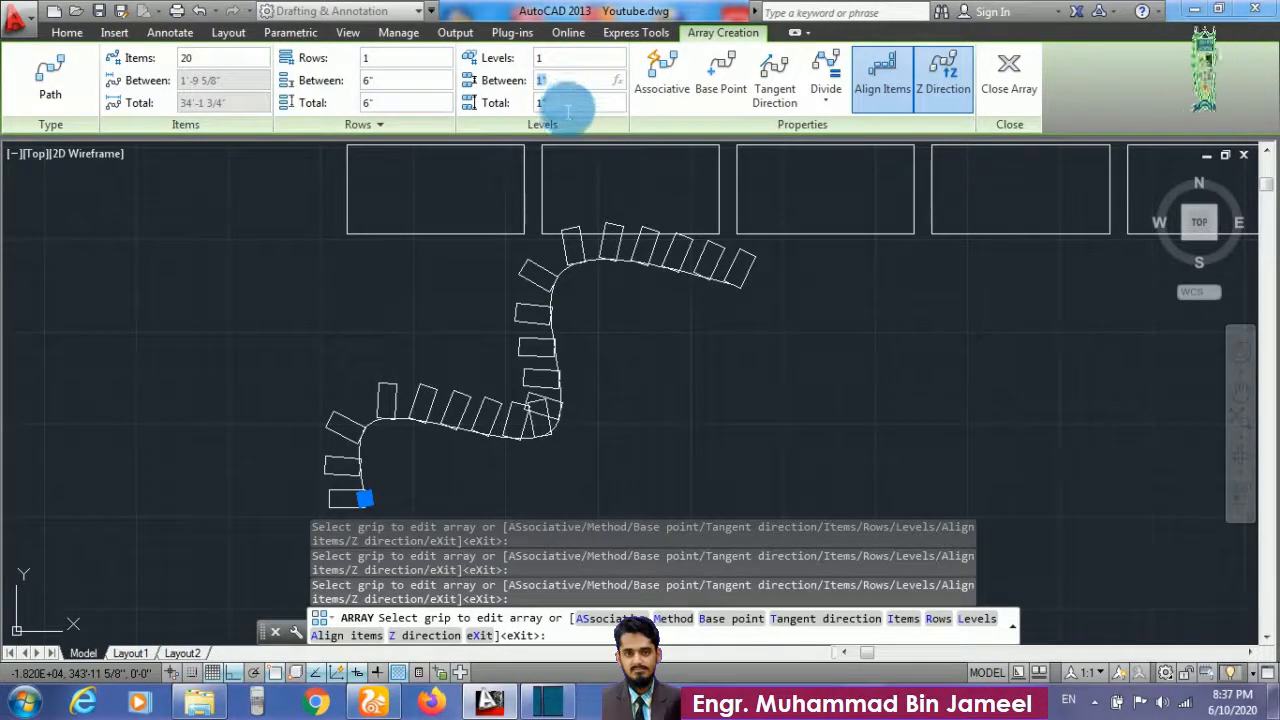
{"action": "left_click", "coordinate": [228, 58]}
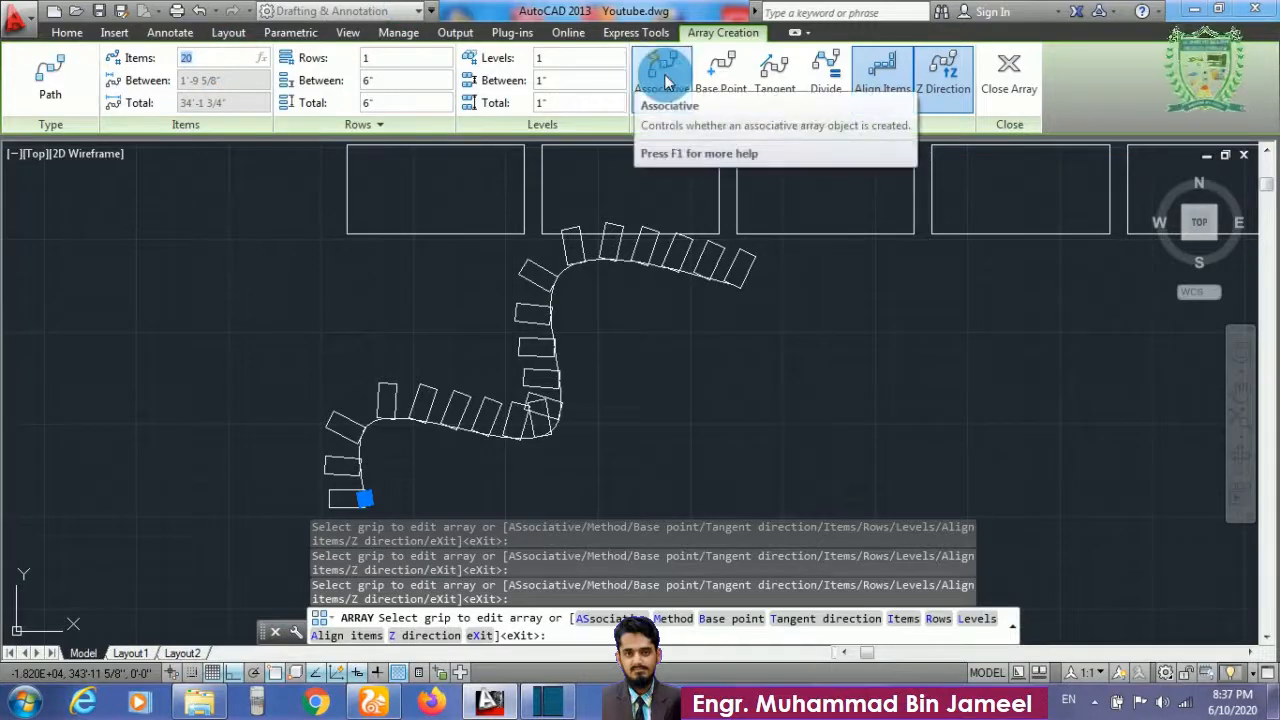
Turn the path array's Align Items option off and back on to compare the rectangles' orientation along the spline
{"action": "left_click", "coordinate": [881, 82]}
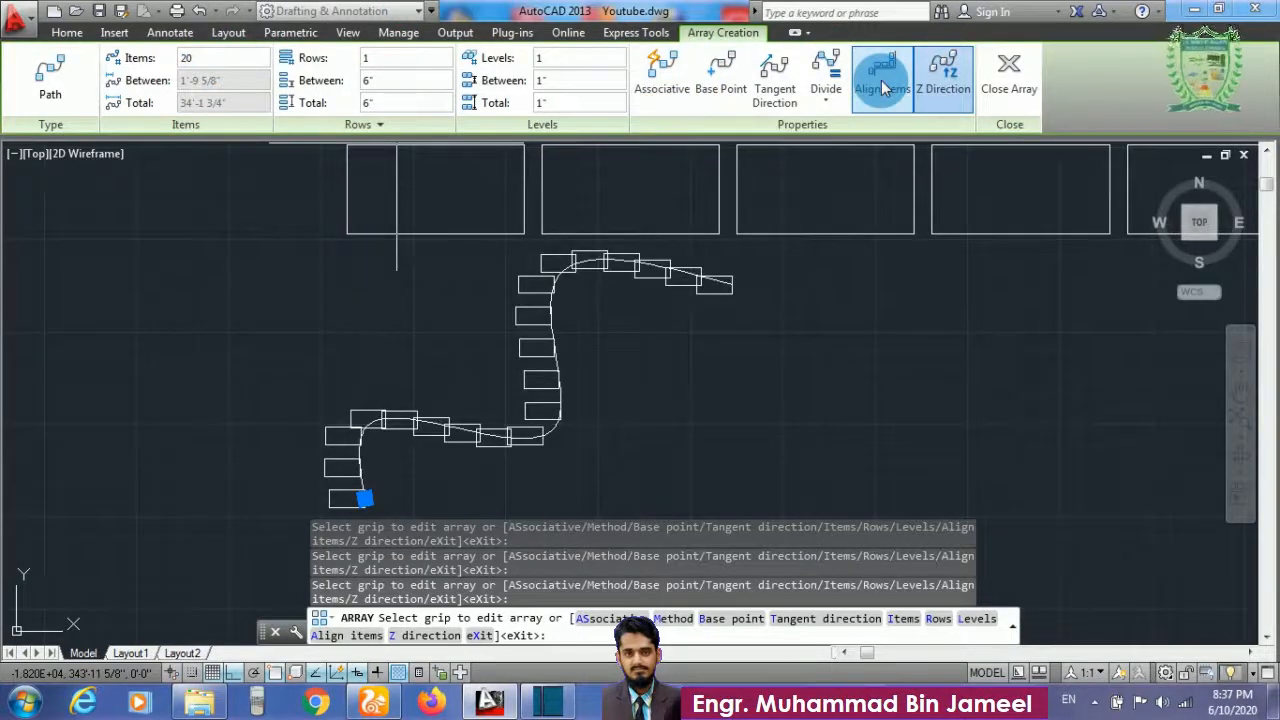
{"action": "left_click", "coordinate": [882, 87]}
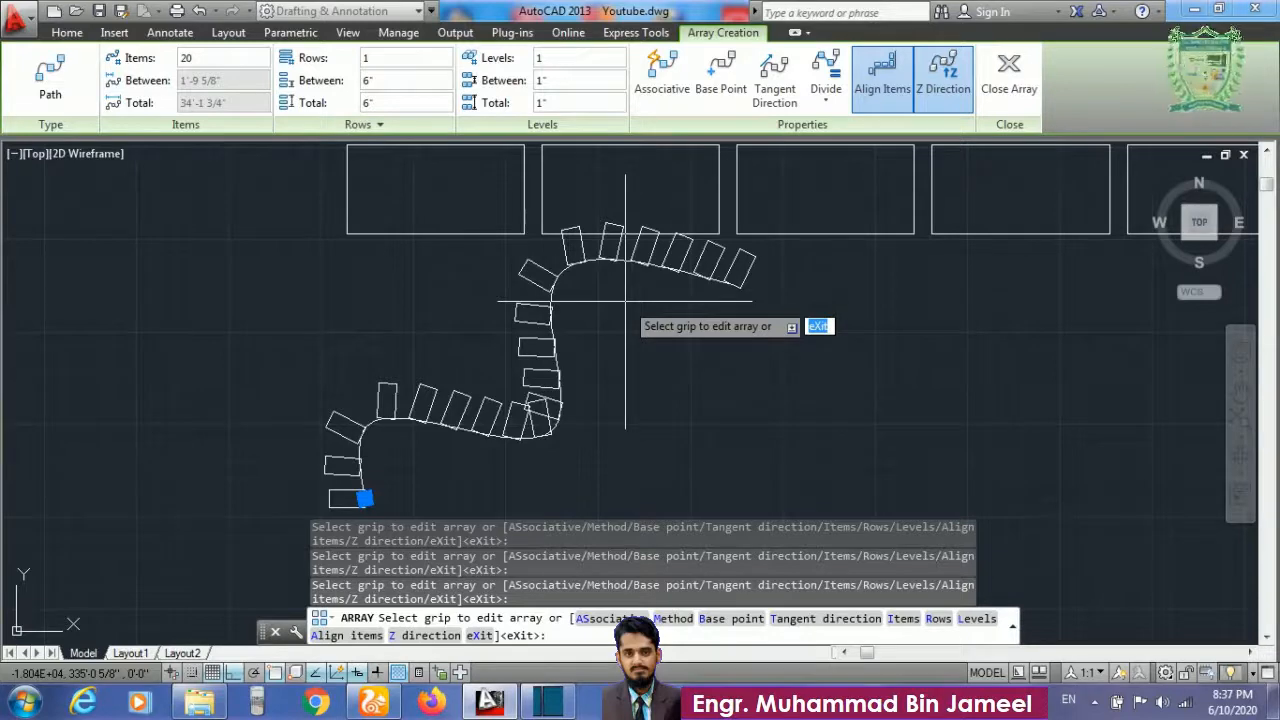
Finish the path array and draw a circle with a 2.5' radius in the empty area beside it
{"action": "key", "text": "Return"}
{"action": "scroll", "coordinate": [771, 326], "scroll_direction": "down", "scroll_amount": 5}
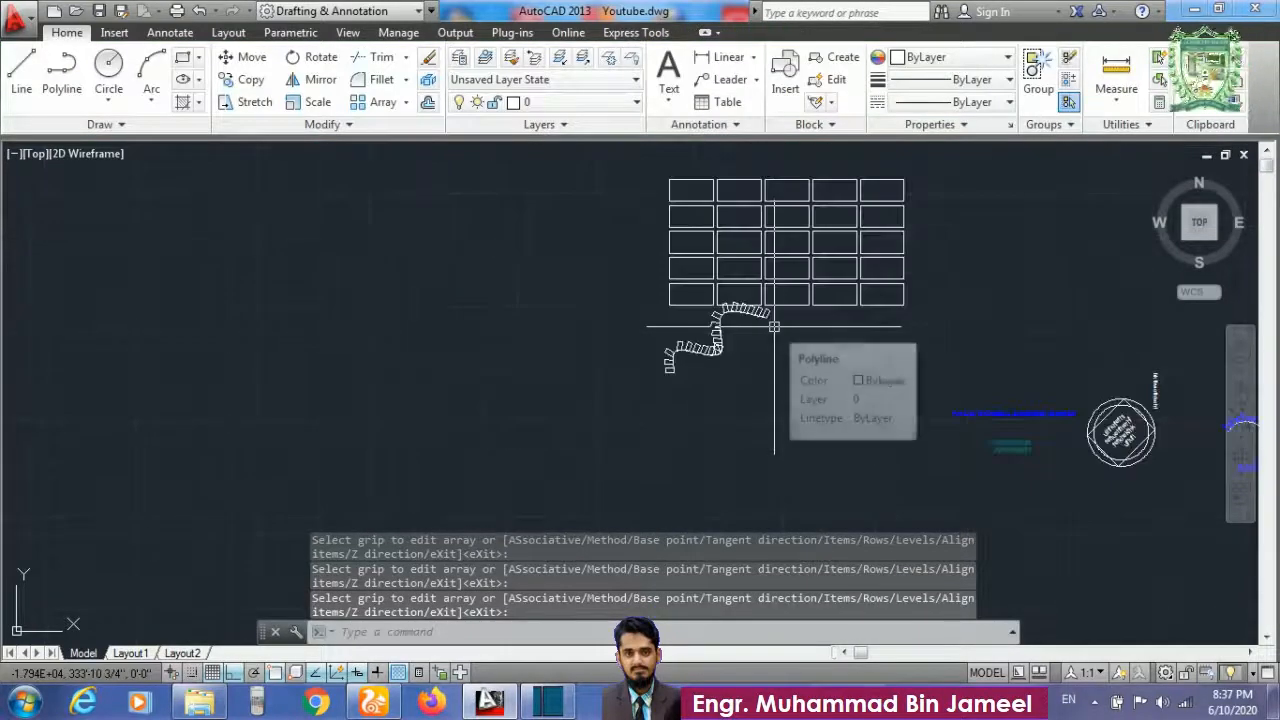
{"action": "scroll", "coordinate": [455, 409], "scroll_direction": "up", "scroll_amount": 4}
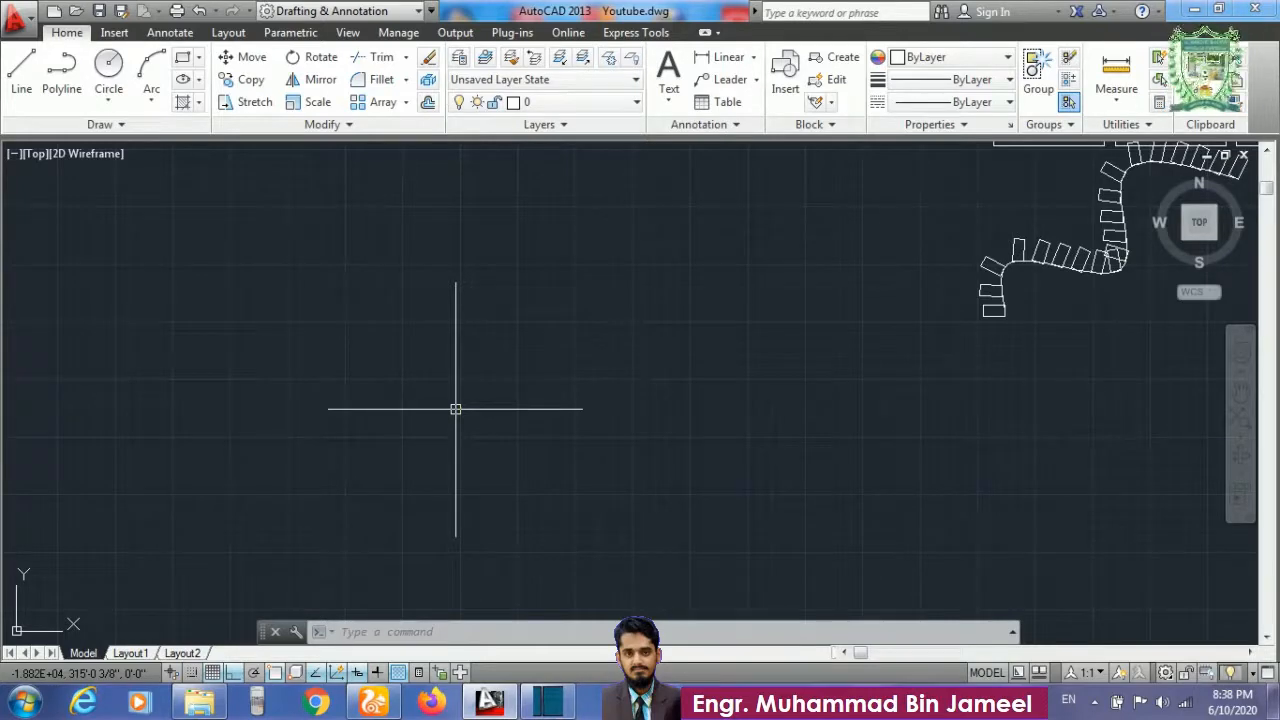
{"action": "type", "text": "c"}
{"action": "key", "text": "Return"}
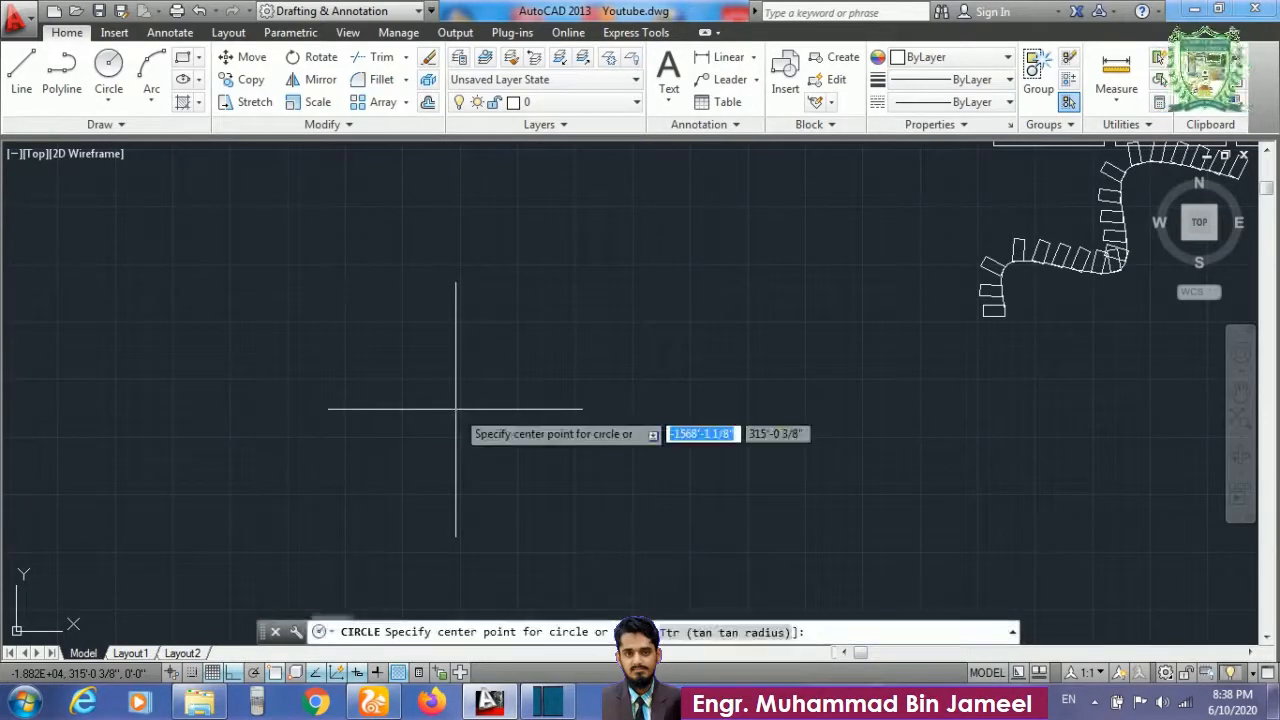
{"action": "left_click", "coordinate": [414, 374]}
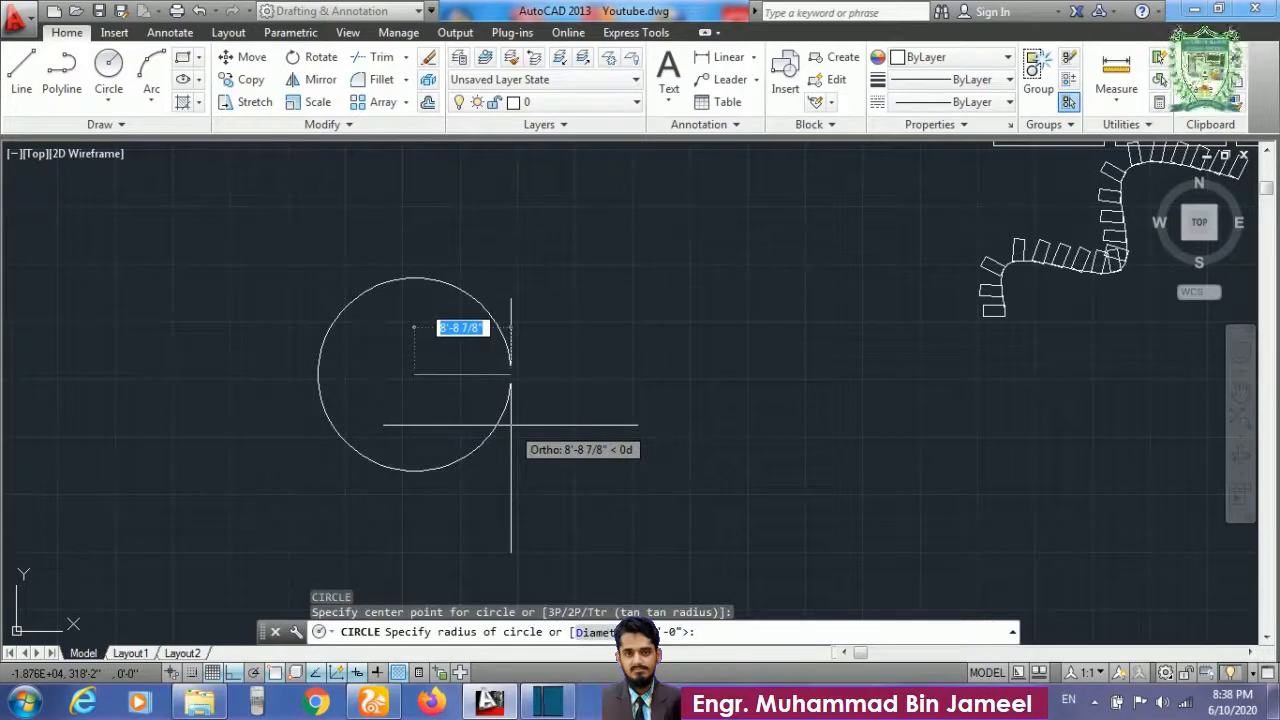
{"action": "type", "text": "2.5"}
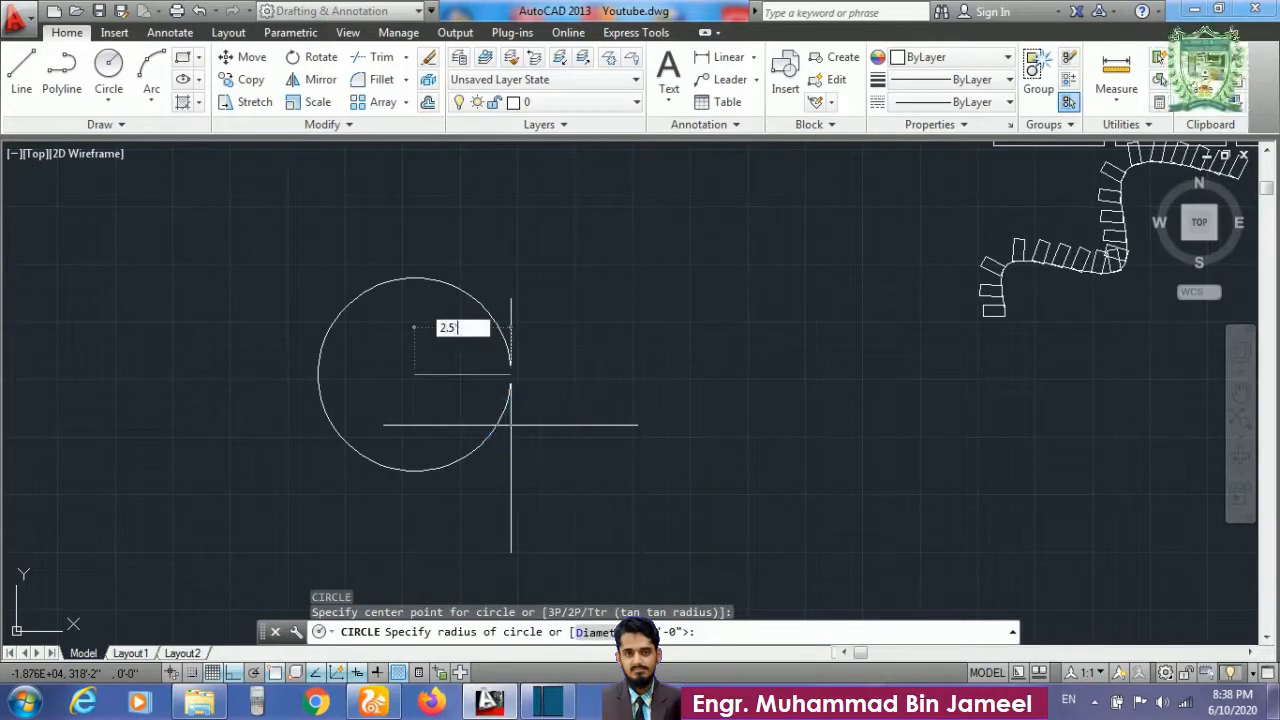
{"action": "key", "text": "Return"}
Draw a horizontal radius line from the circle's center to its right quadrant
{"action": "scroll", "coordinate": [403, 402], "scroll_direction": "up", "scroll_amount": 6}
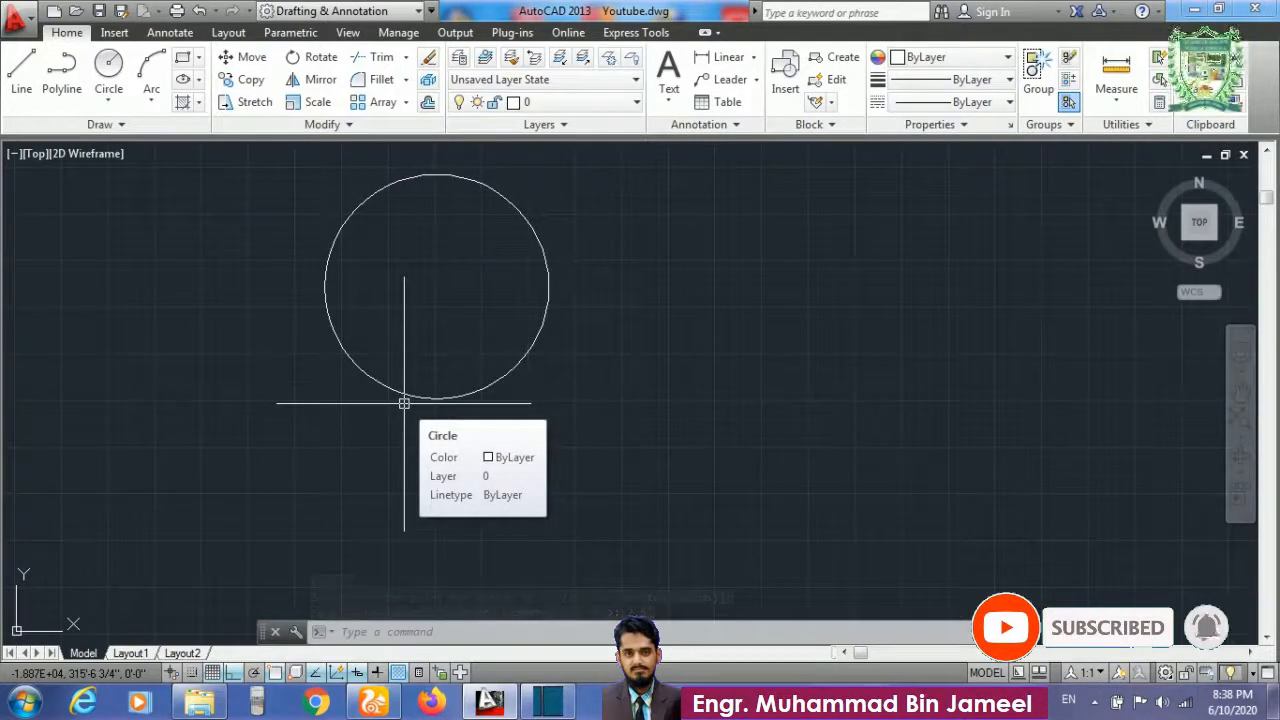
{"action": "type", "text": "l"}
{"action": "key", "text": "Return"}
{"action": "left_click", "coordinate": [436, 287]}
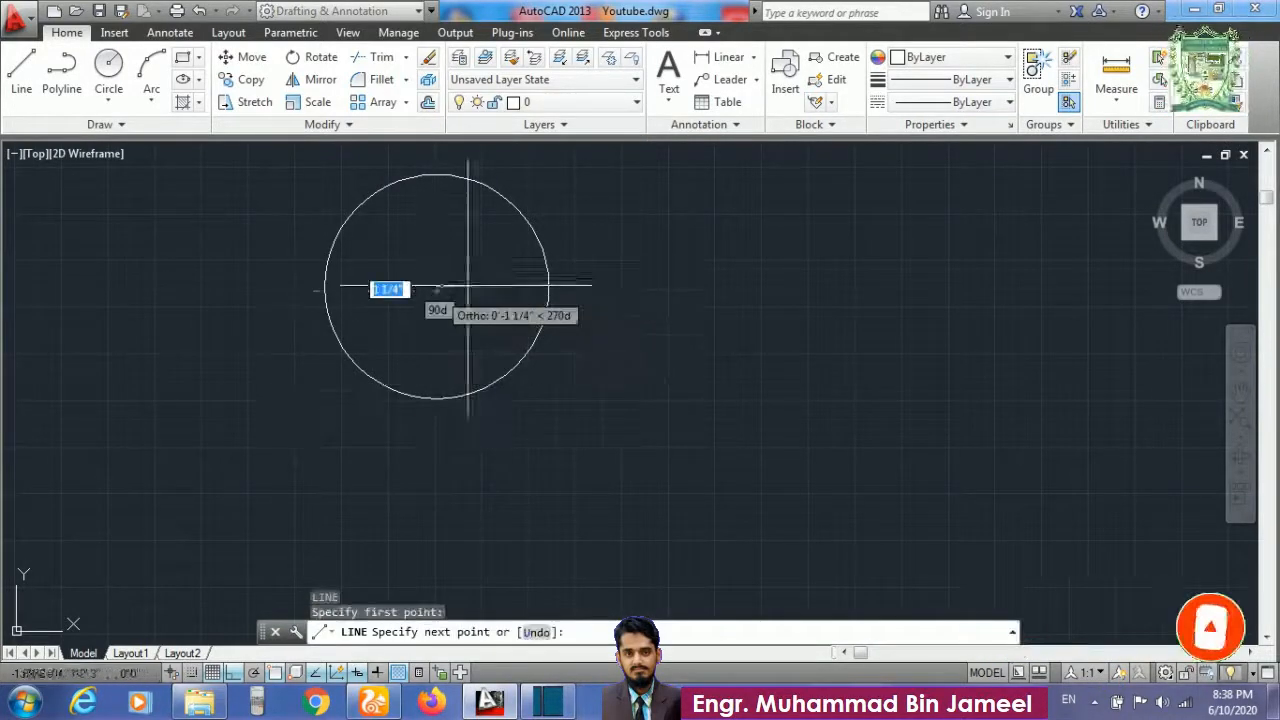
{"action": "left_click", "coordinate": [549, 287]}
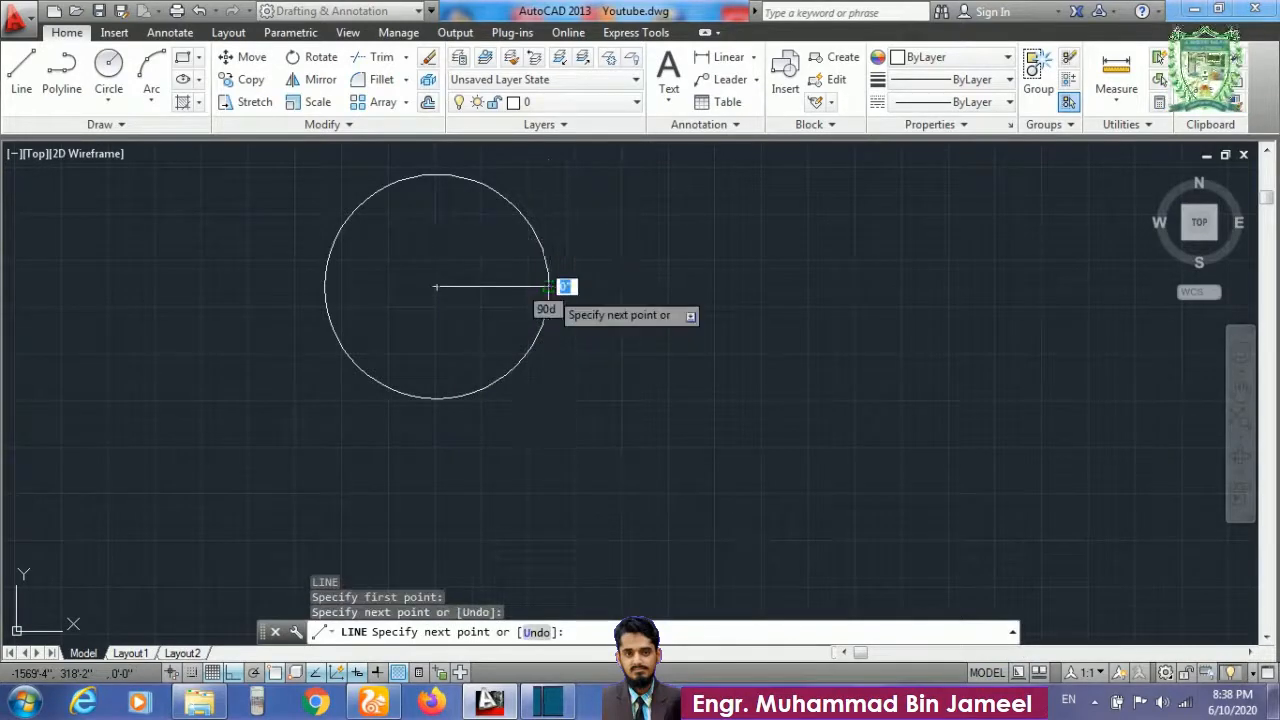
{"action": "key", "text": "Return"}
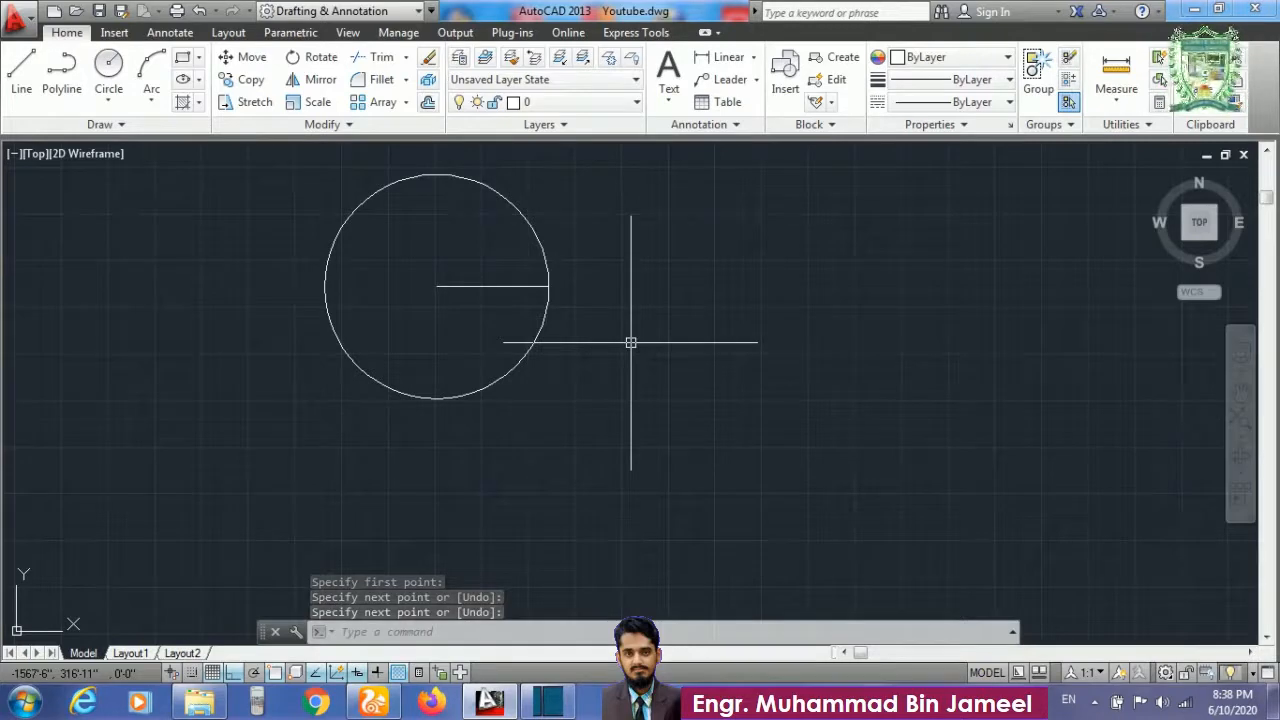
{"action": "type", "text": "ar"}
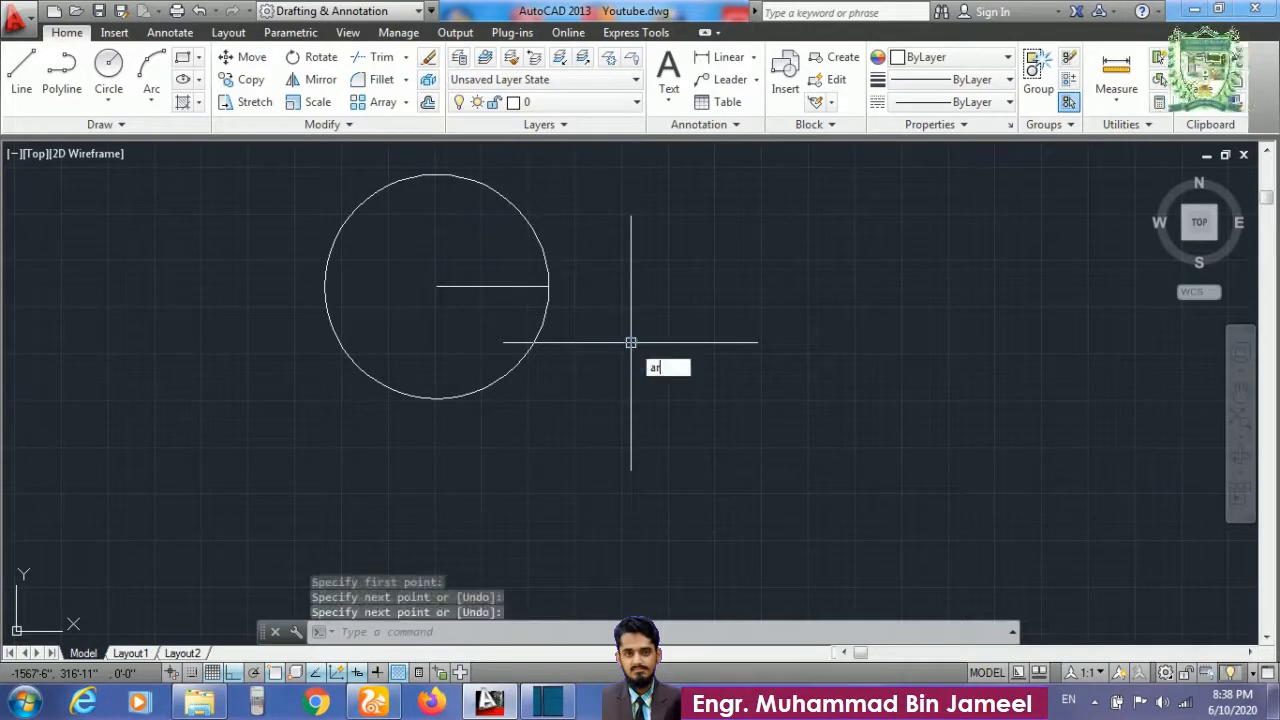
{"action": "key", "text": "Return"}
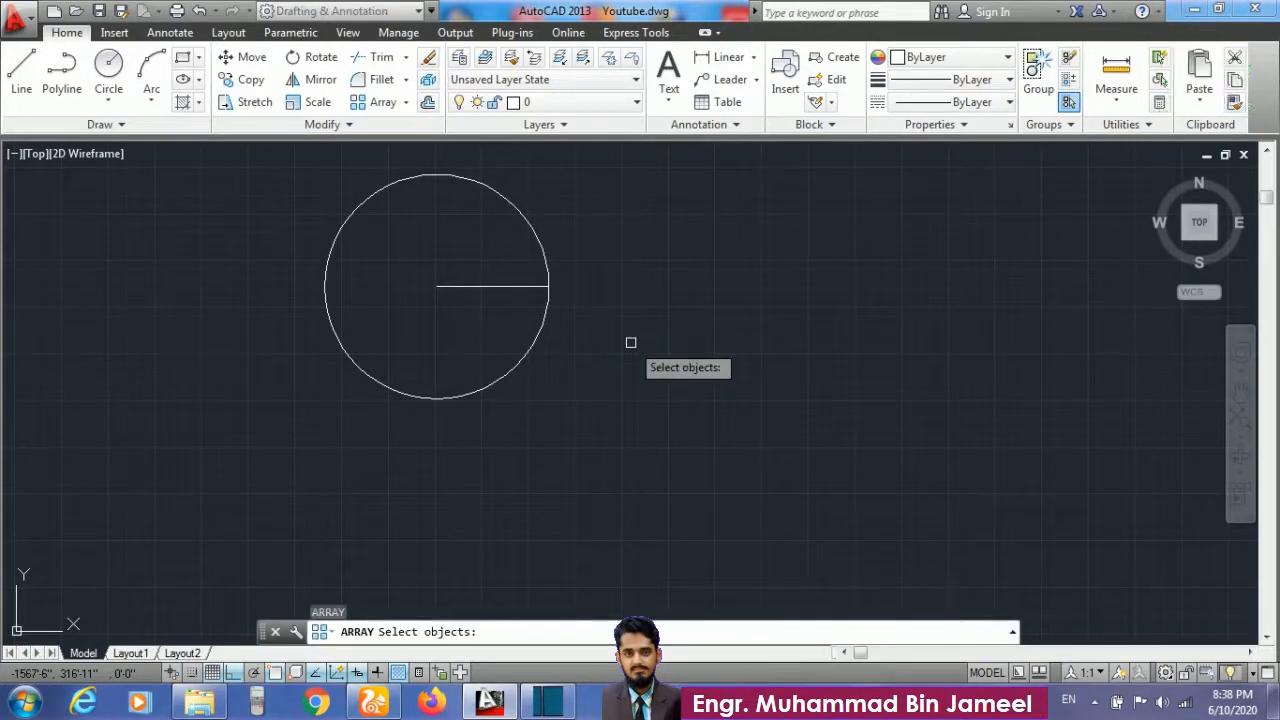
{"action": "left_click", "coordinate": [498, 288]}
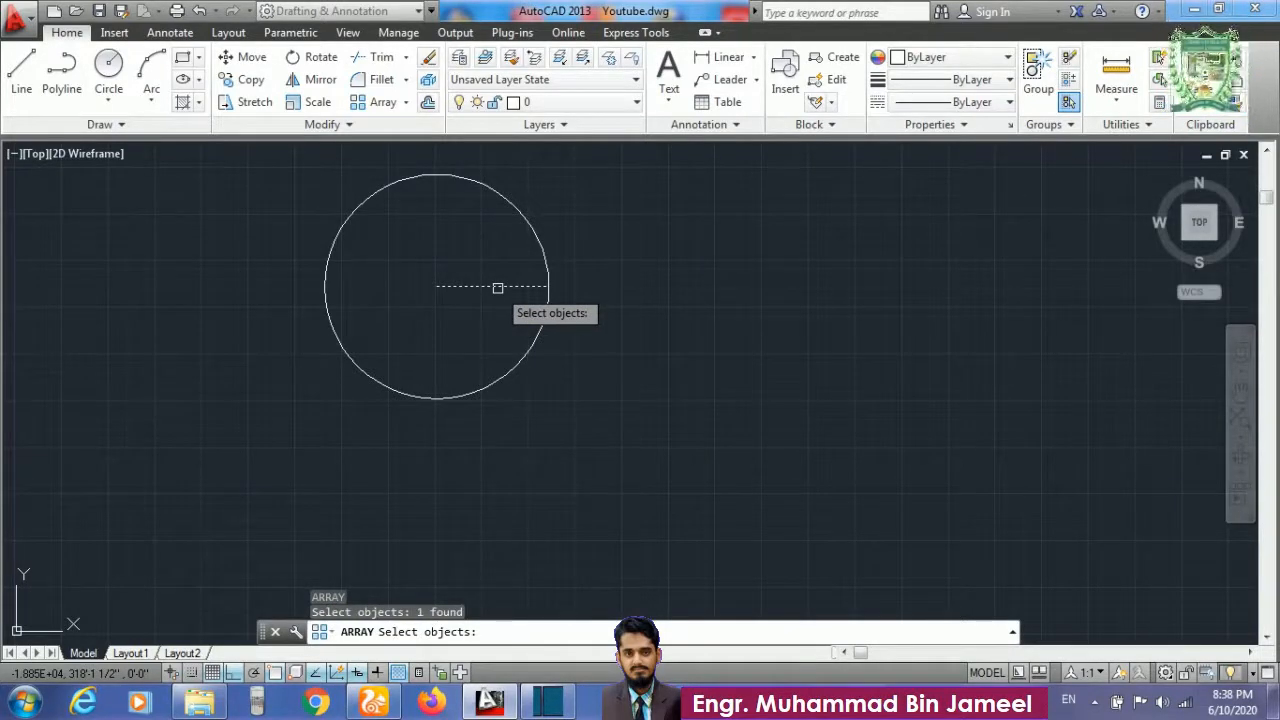
{"action": "type", "text": "po"}
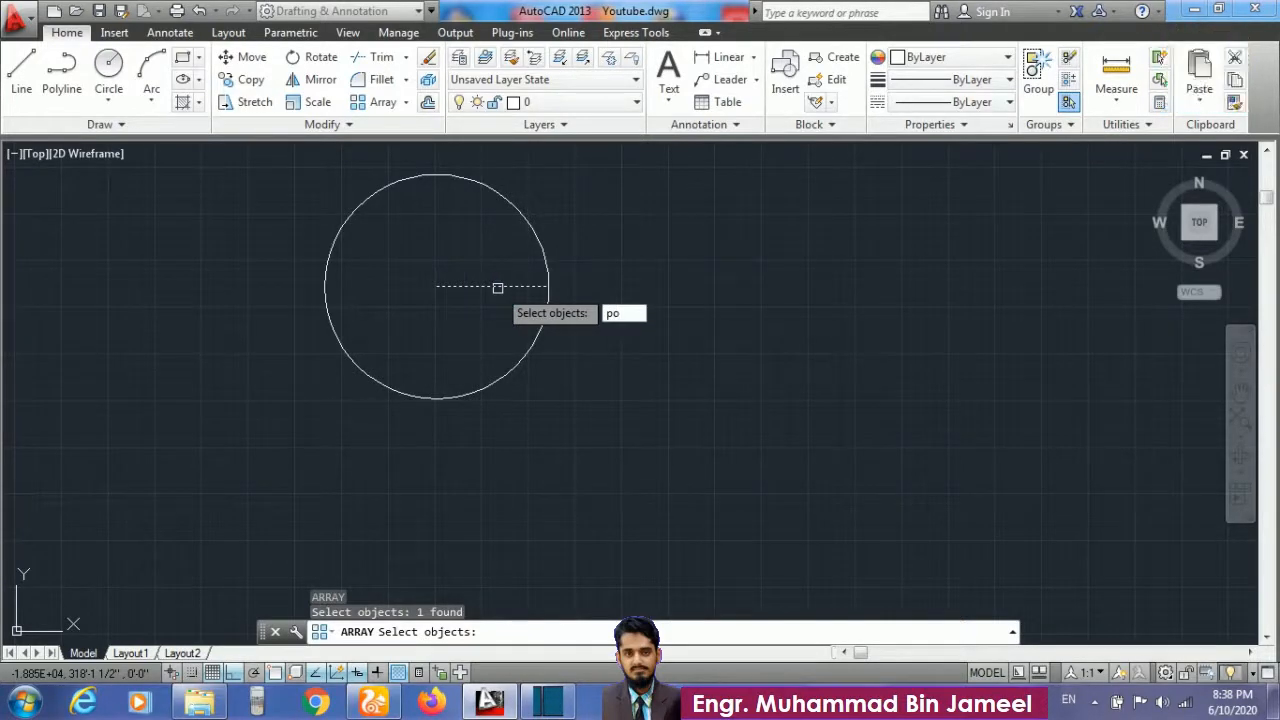
{"action": "key", "text": "Return"}
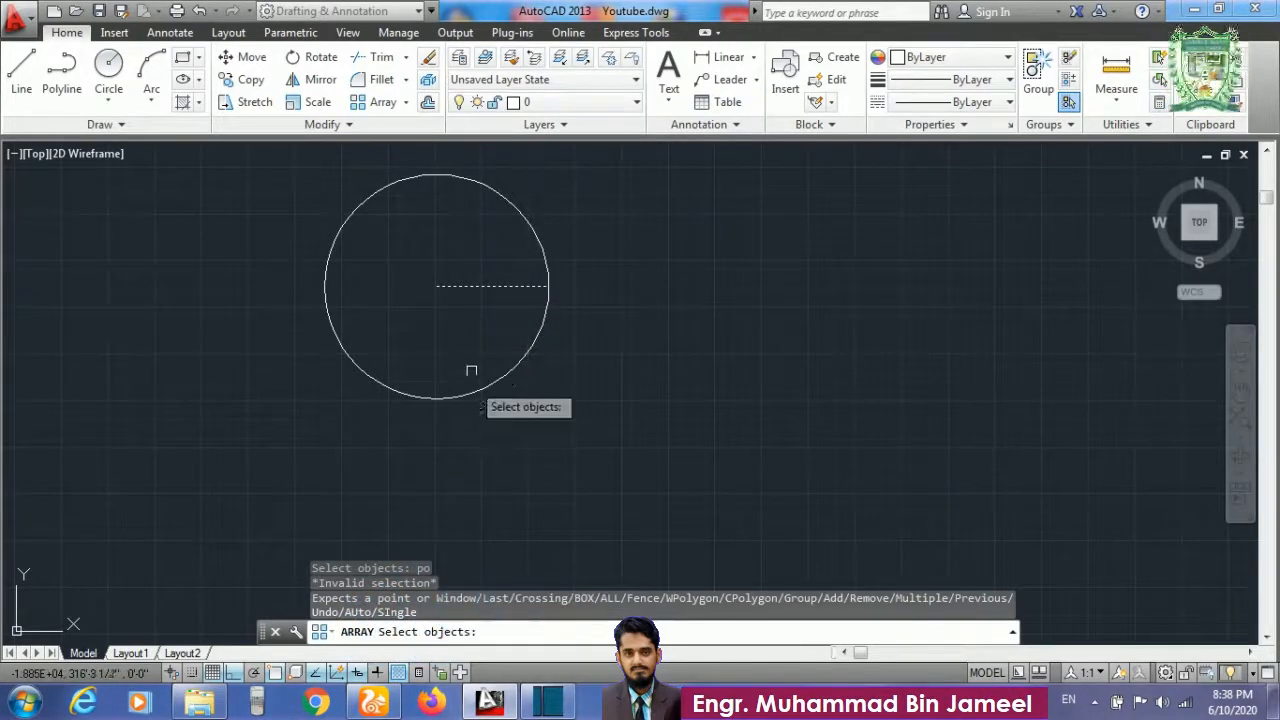
{"action": "left_click", "coordinate": [465, 286]}
{"action": "right_click", "coordinate": [465, 290]}
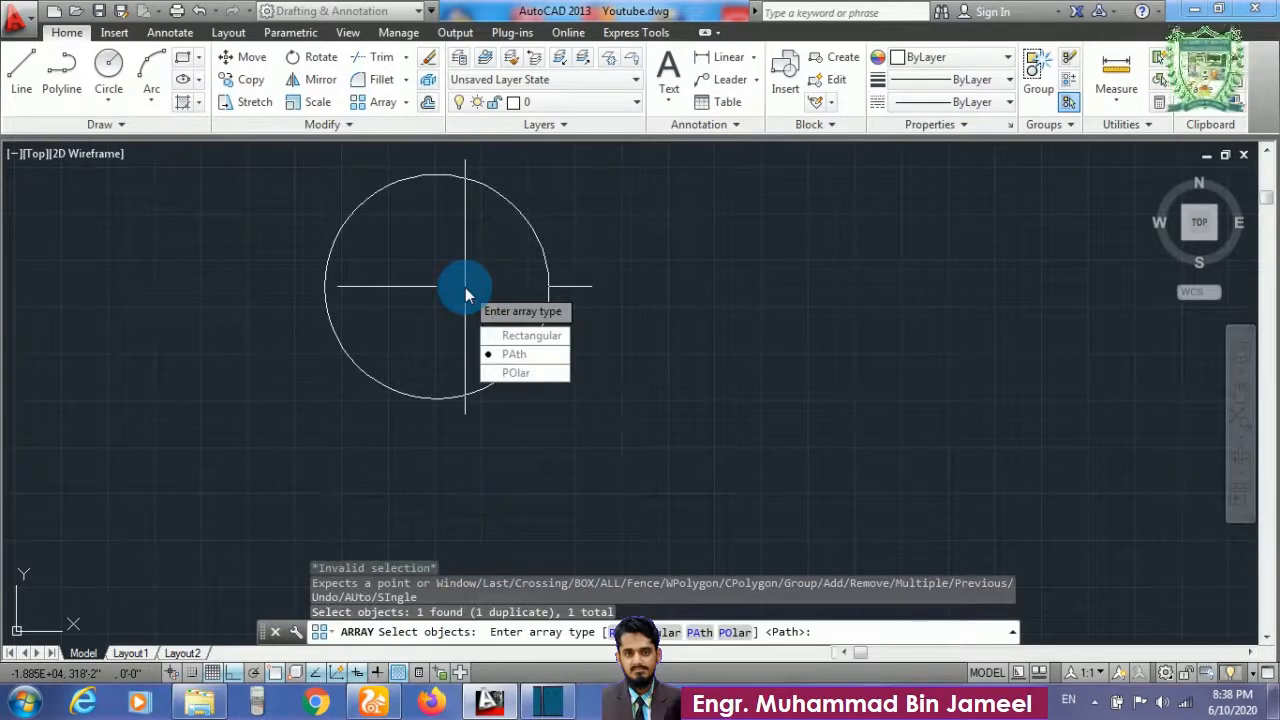
{"action": "left_click", "coordinate": [515, 372]}
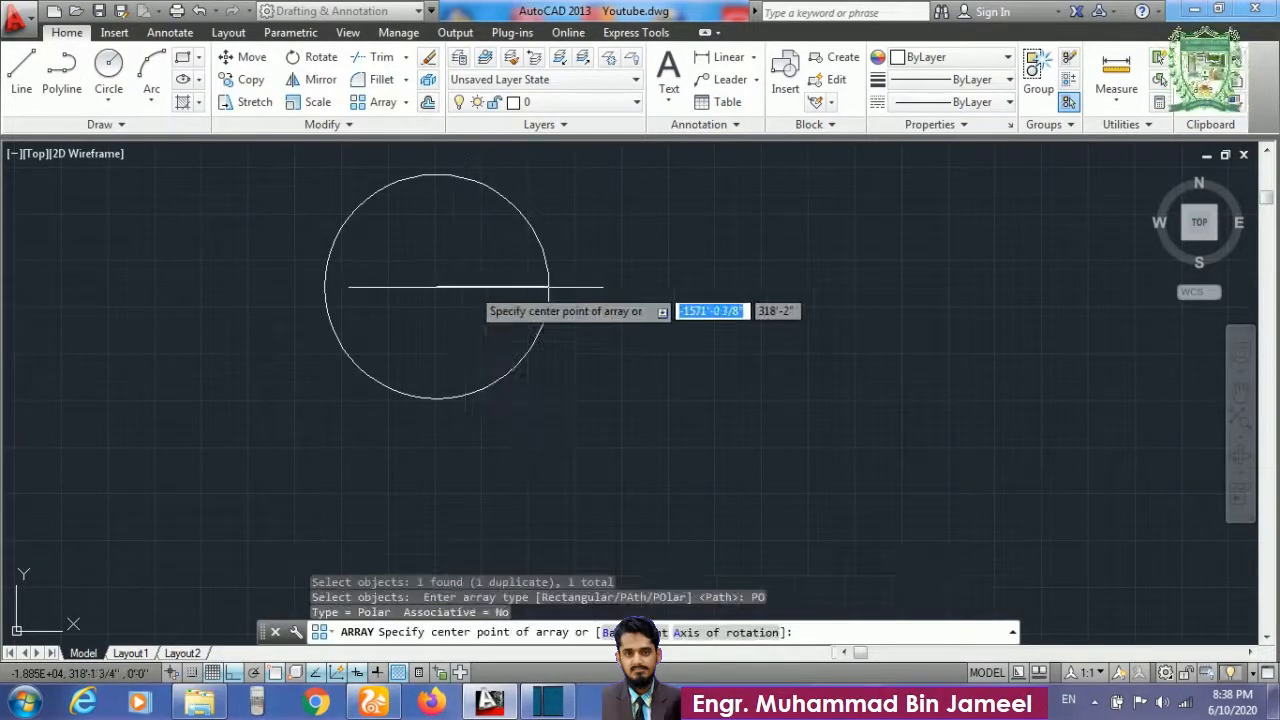
{"action": "key", "text": "Escape"}
Create a polar array of the radius line around the circle's center
{"action": "type", "text": "ar"}
{"action": "key", "text": "Return"}
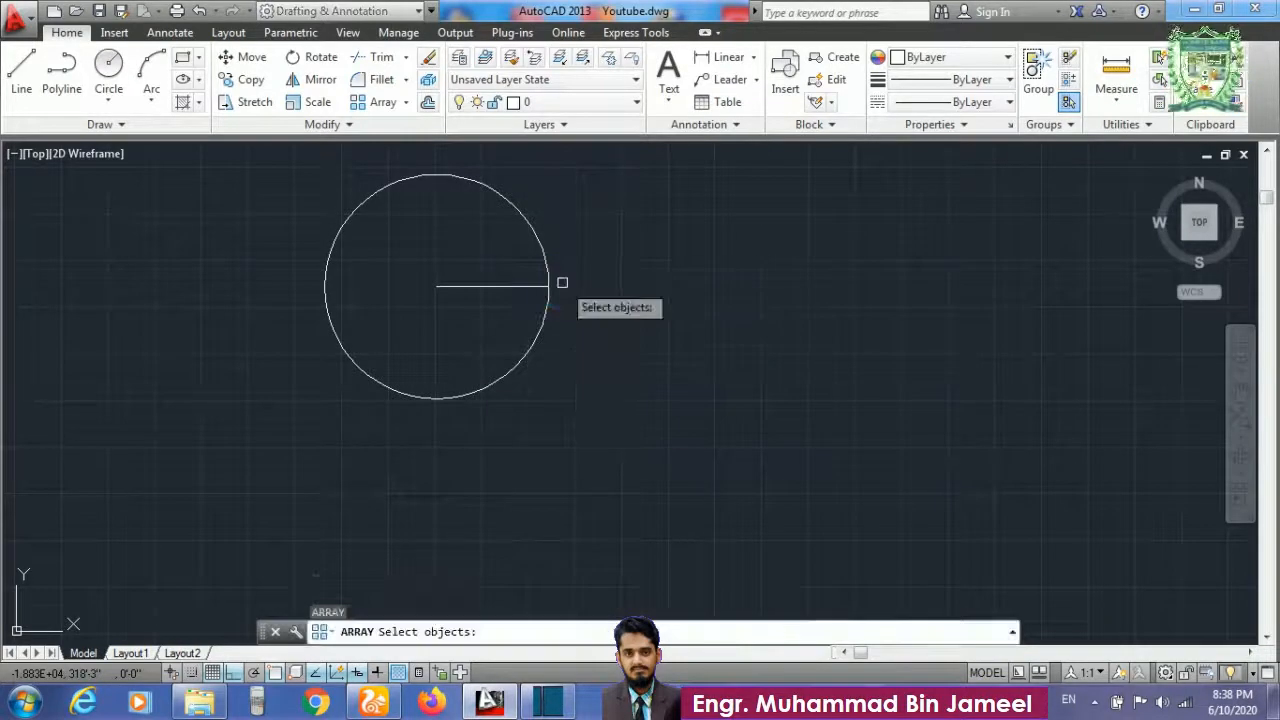
{"action": "left_click", "coordinate": [459, 287]}
{"action": "right_click", "coordinate": [460, 288]}
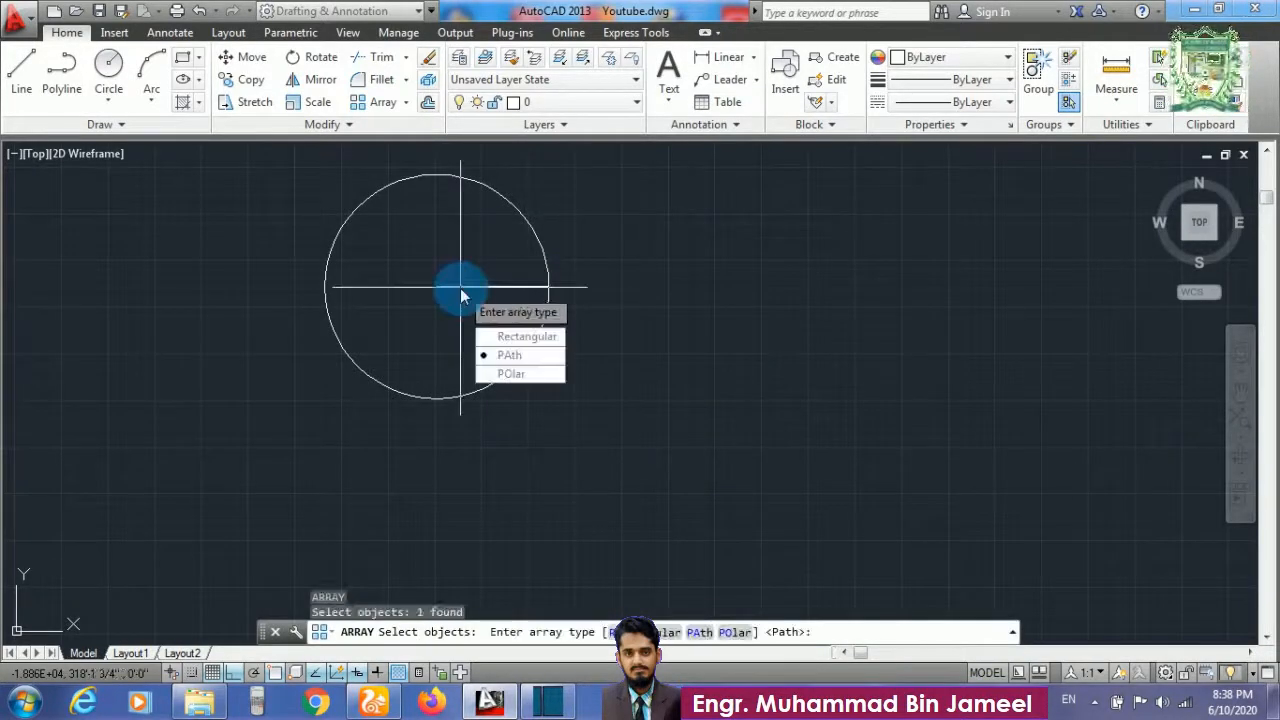
{"action": "type", "text": "po"}
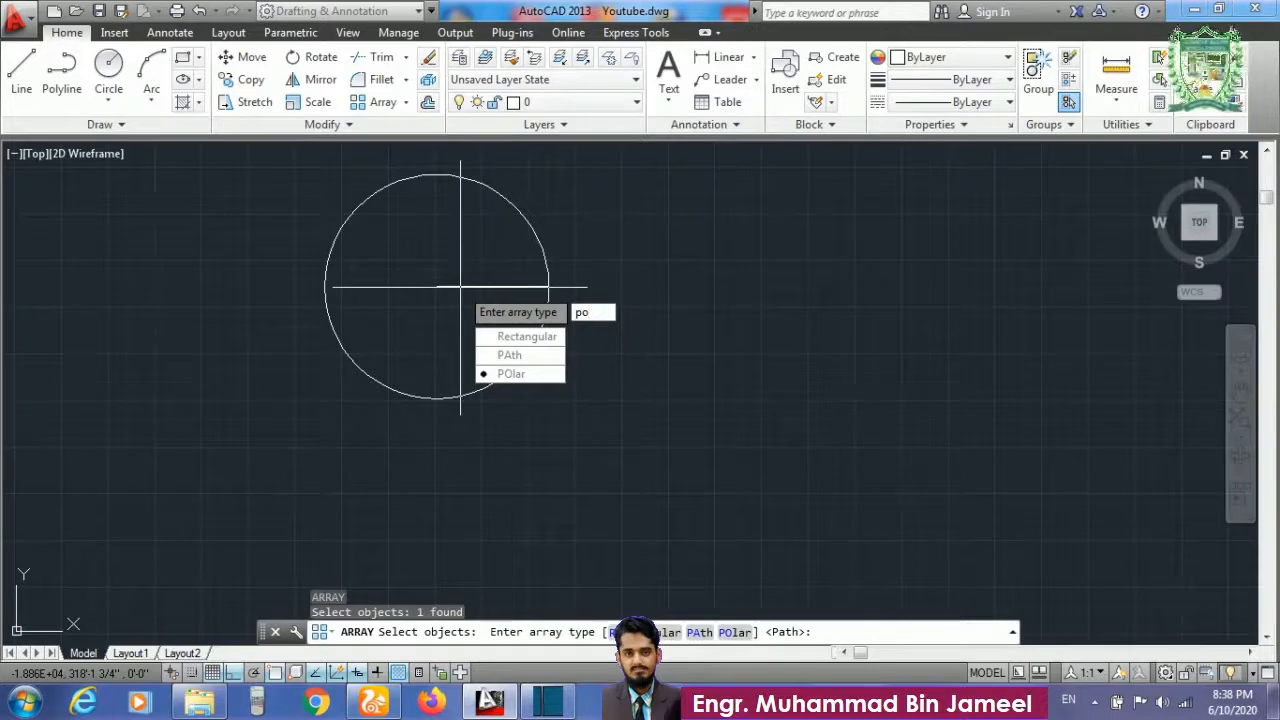
{"action": "key", "text": "Return"}
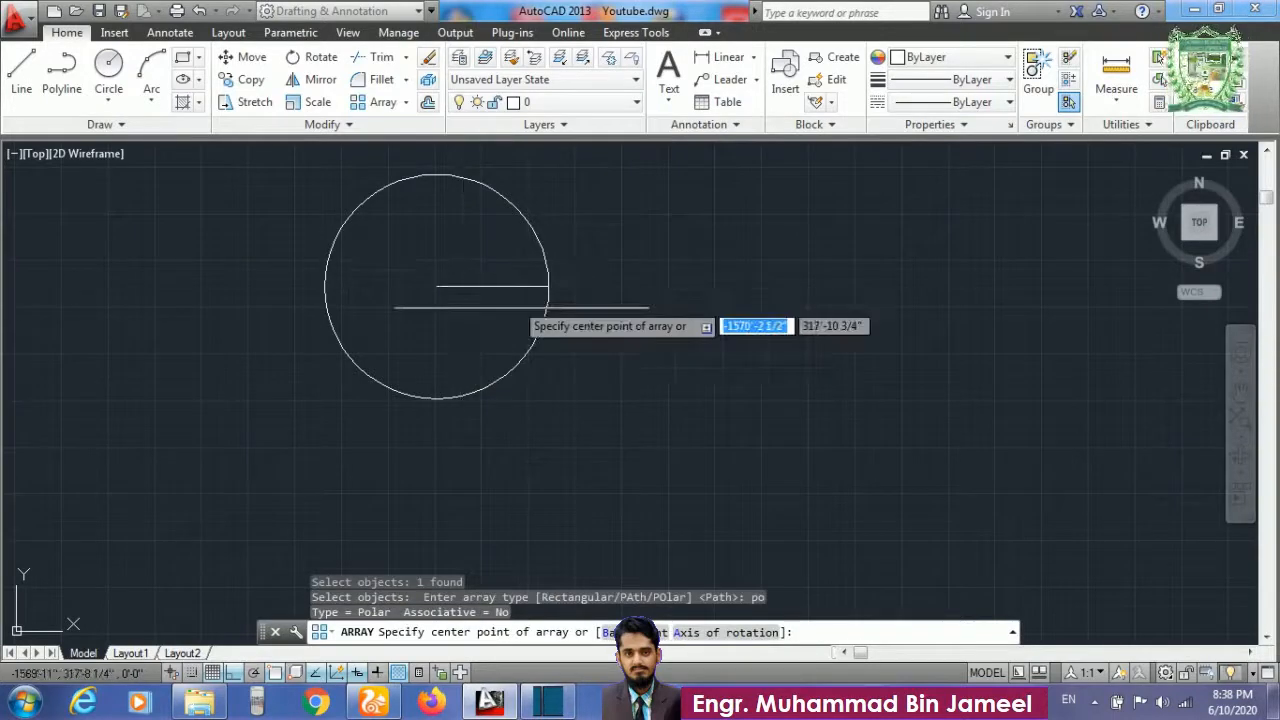
{"action": "left_click", "coordinate": [437, 287]}
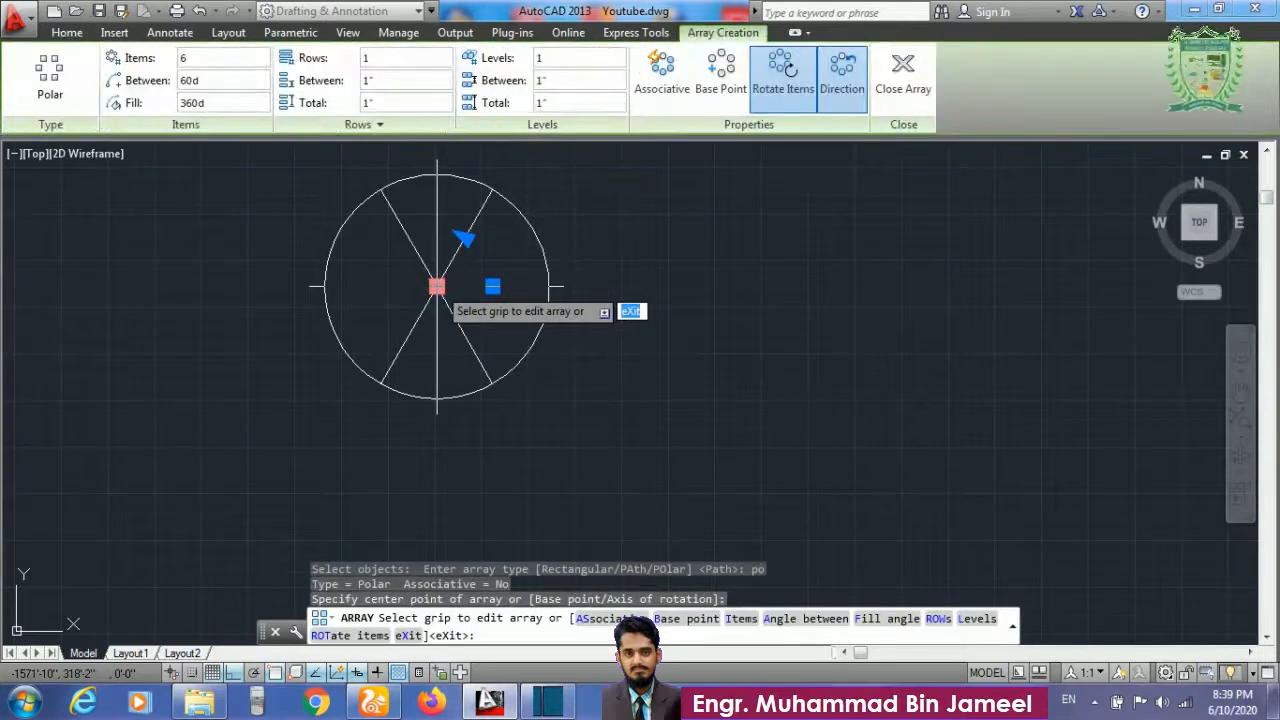
Try 18 items for the polar array, and set the item count to 15
{"action": "left_click", "coordinate": [199, 58]}
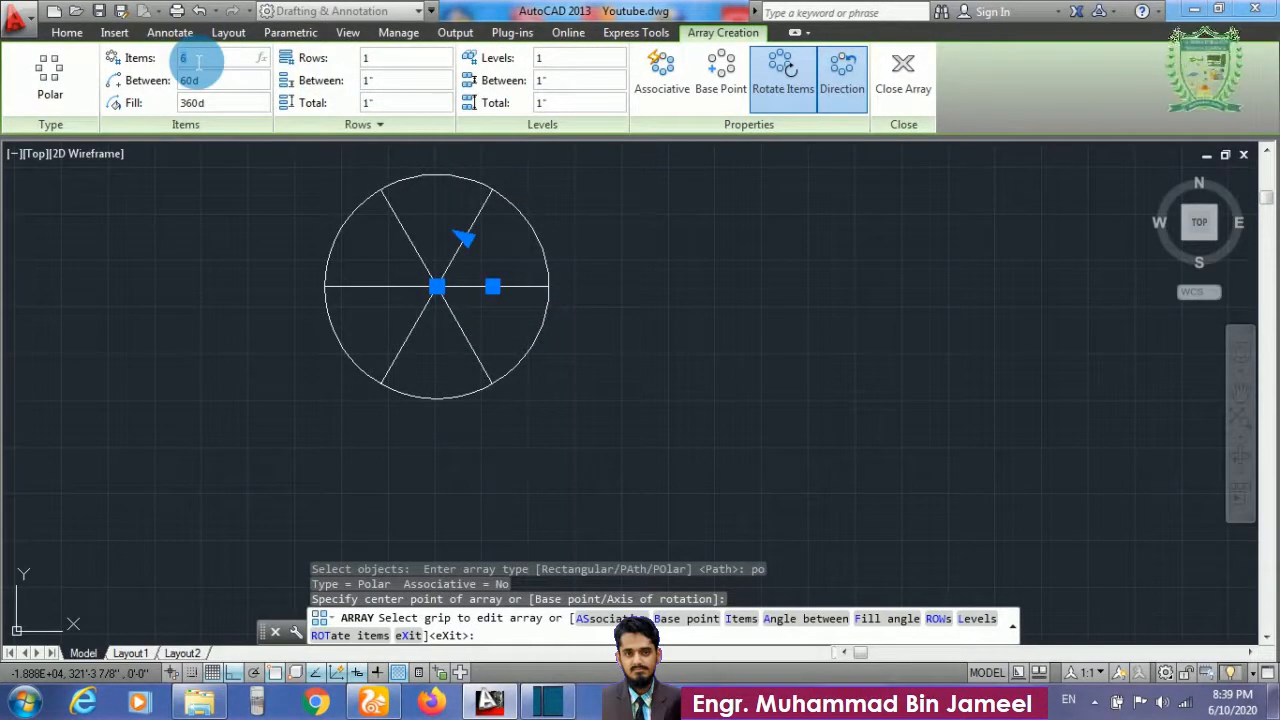
{"action": "key", "text": "Return"}
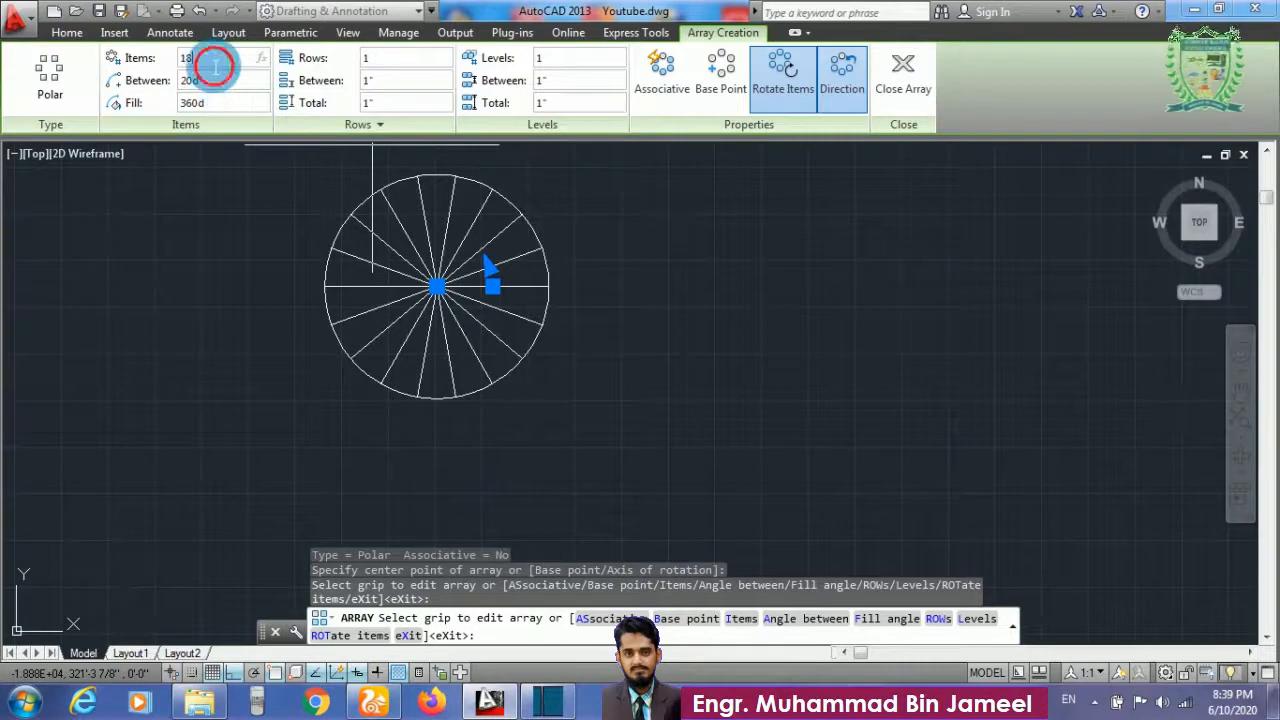
{"action": "left_click", "coordinate": [212, 62]}
{"action": "type", "text": "15"}
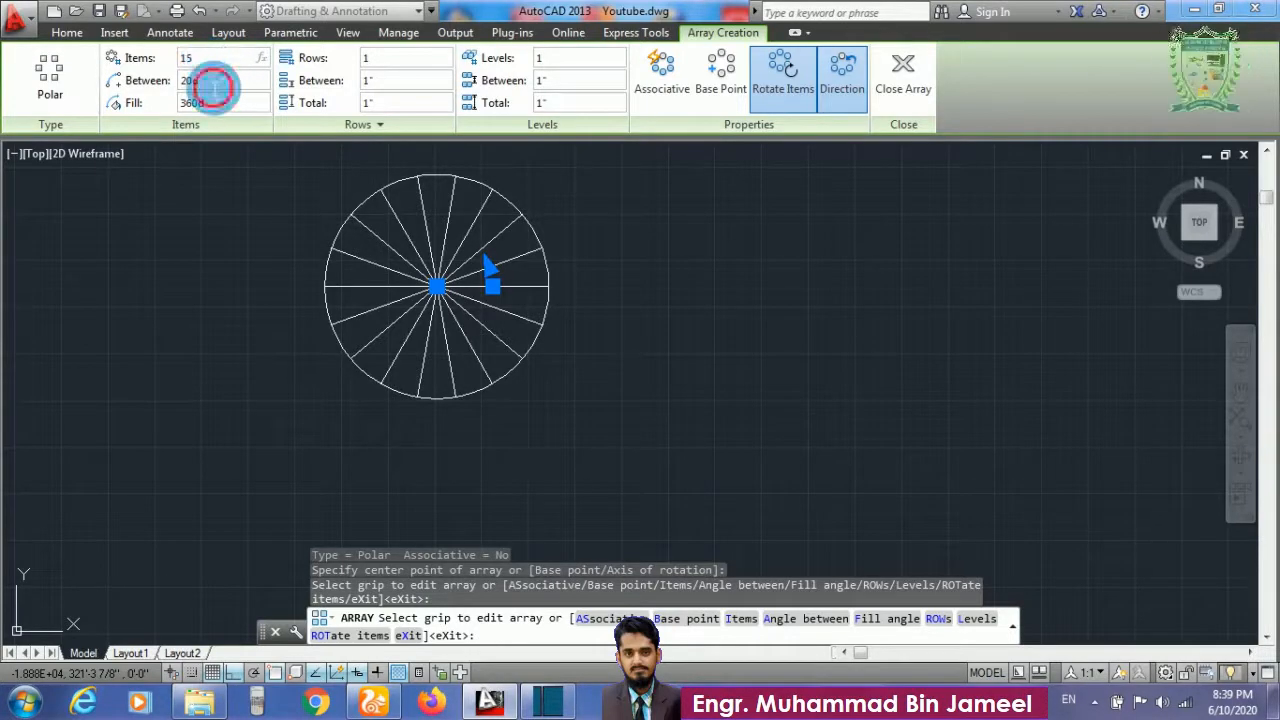
{"action": "key", "text": "Return"}
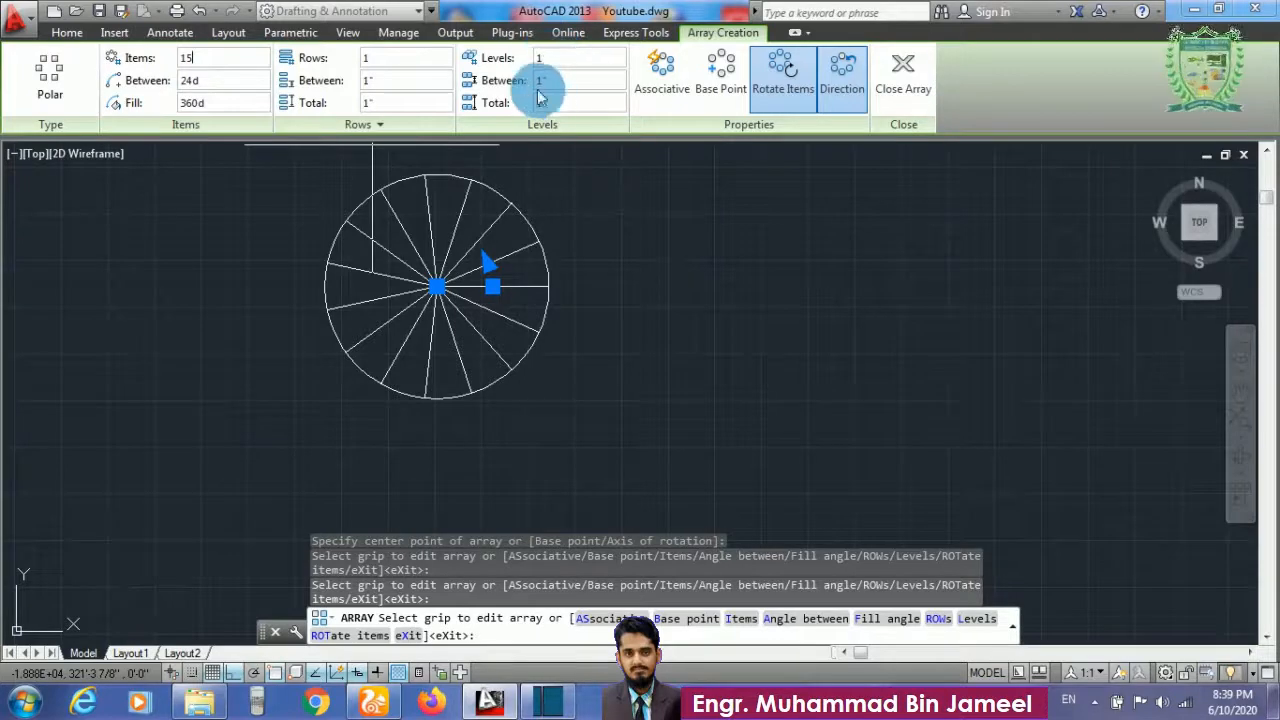
Switch the polar array's Direction option off and back on twice to compare which way the lines run around the center
{"action": "left_click", "coordinate": [665, 75]}
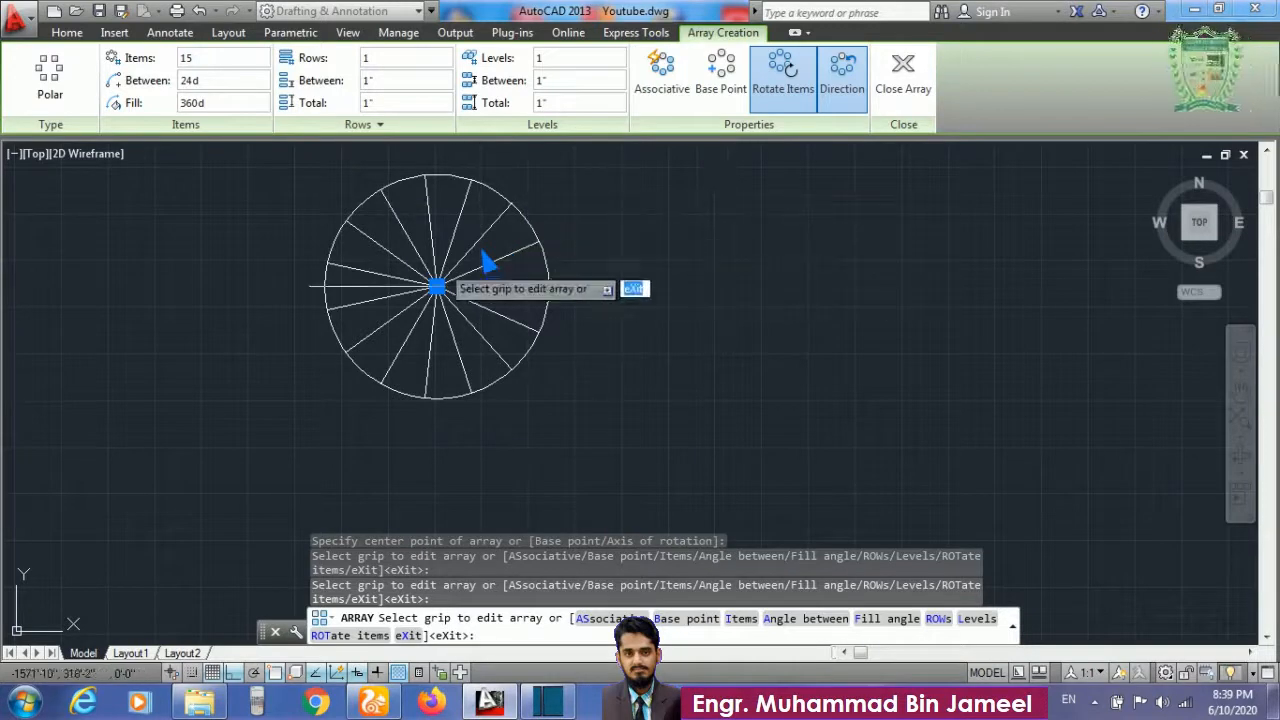
{"action": "left_click", "coordinate": [785, 90]}
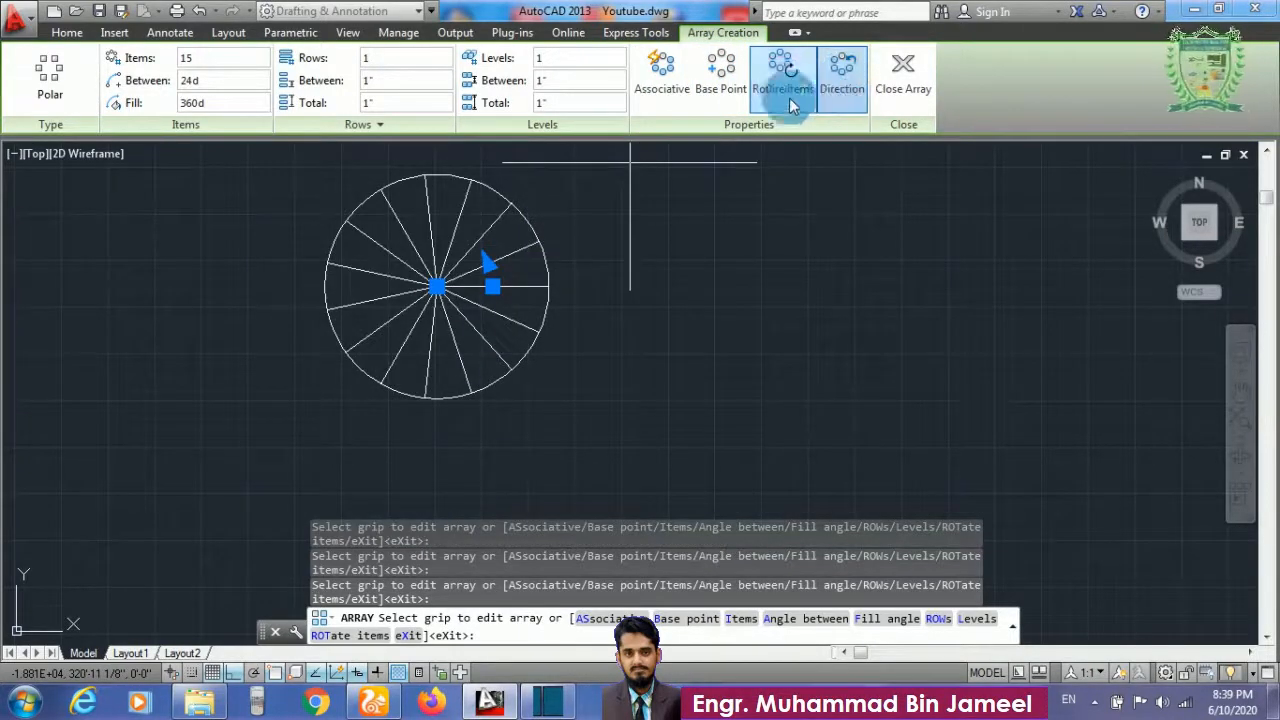
{"action": "left_click", "coordinate": [833, 85]}
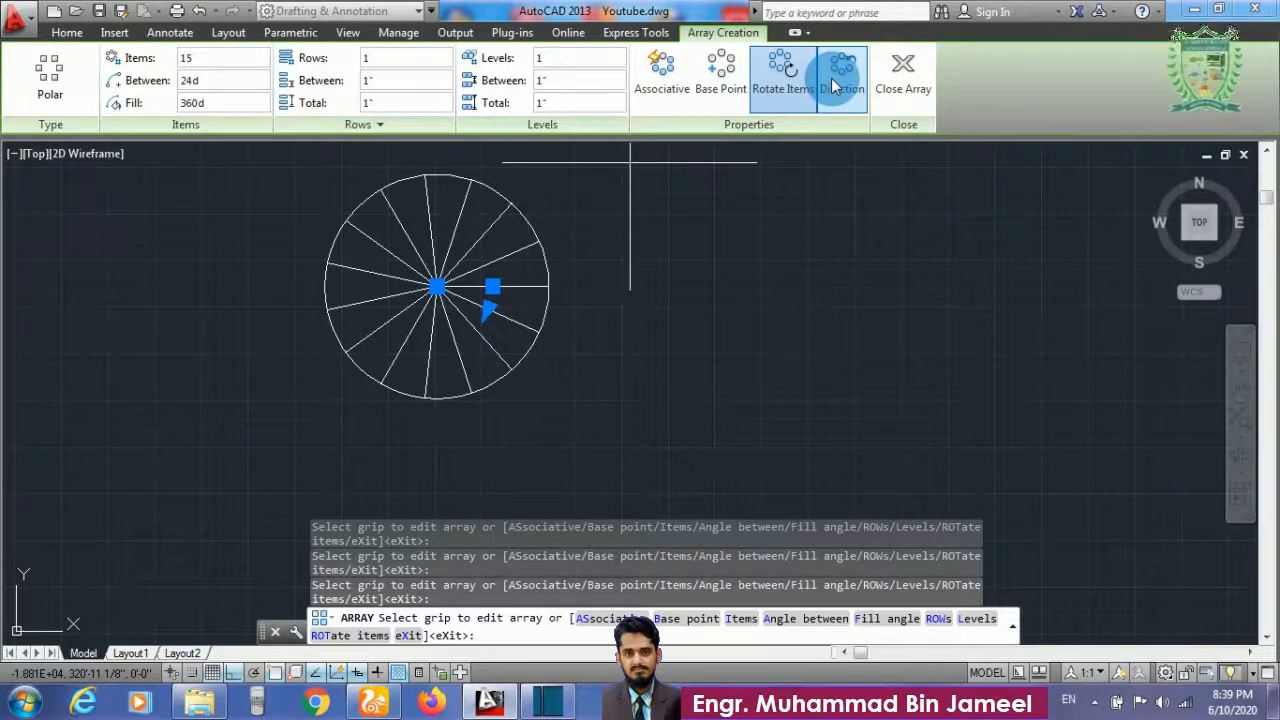
{"action": "left_click", "coordinate": [833, 85]}
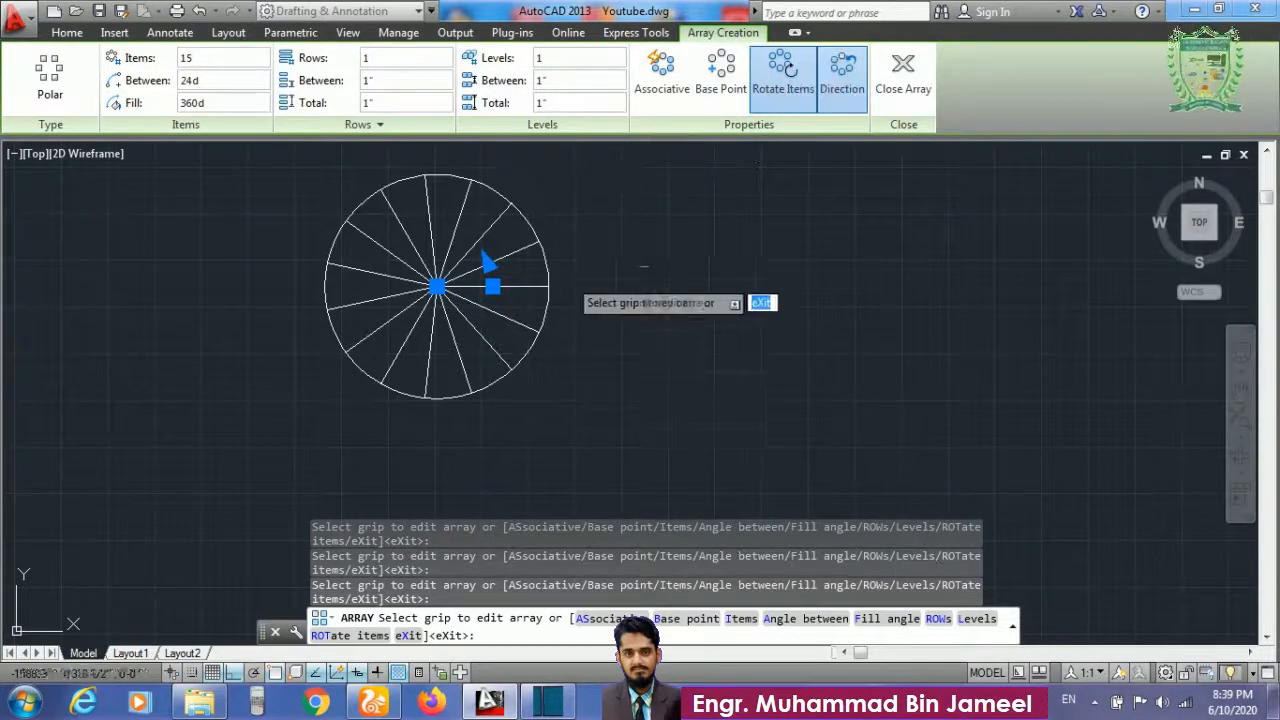
{"action": "left_click", "coordinate": [838, 80]}
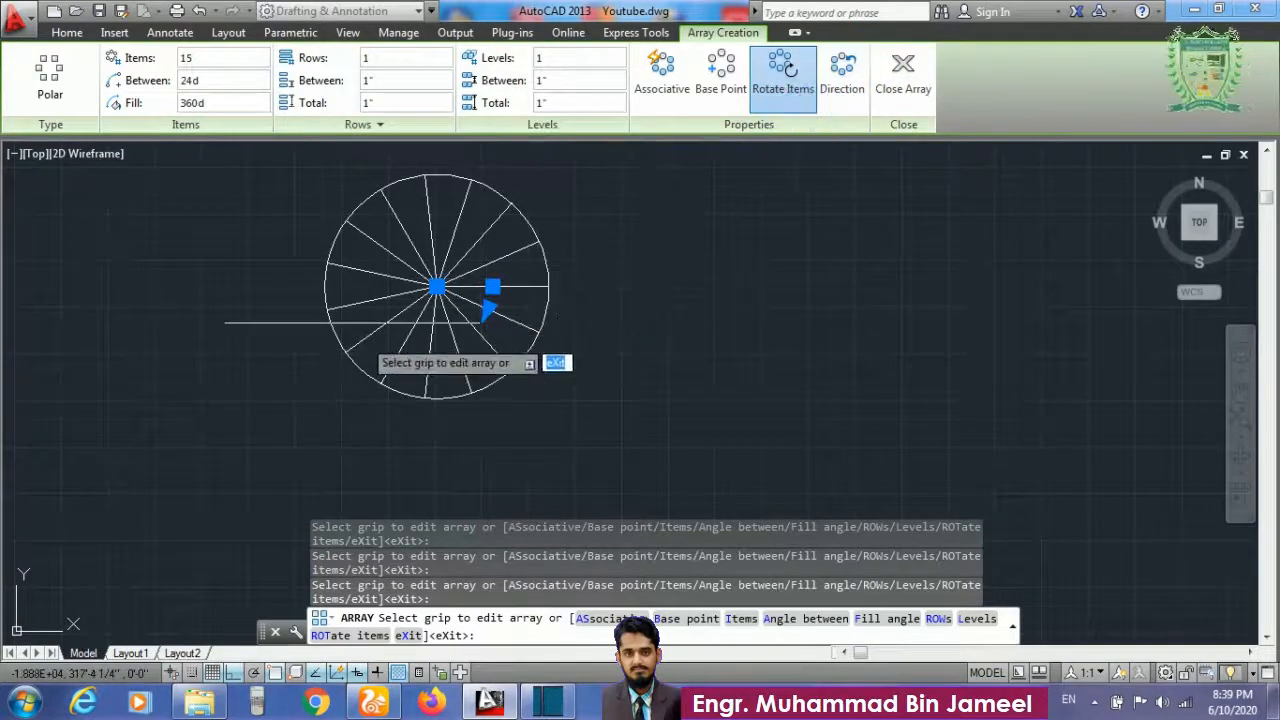
{"action": "left_click", "coordinate": [845, 90]}
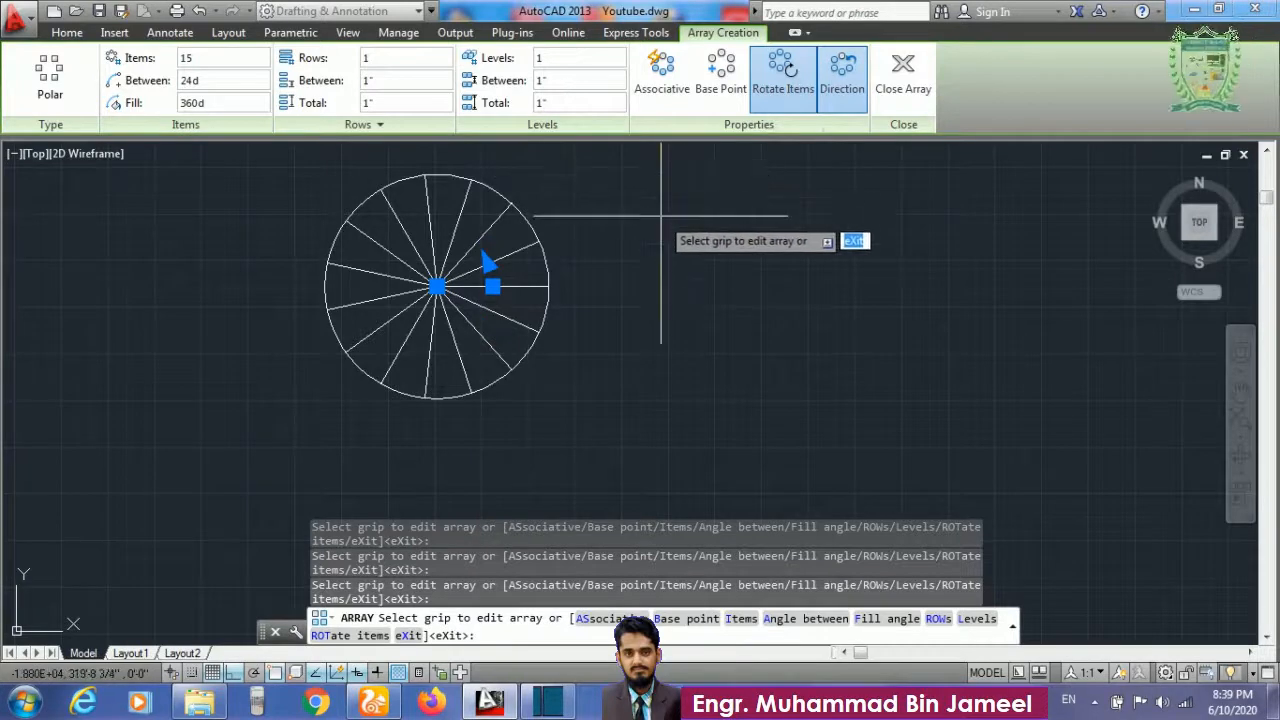
Finish the polar array, select a few spokes to check whether they are separate lines, and clear the selection
{"action": "key", "text": "Return"}
{"action": "left_click", "coordinate": [450, 242]}
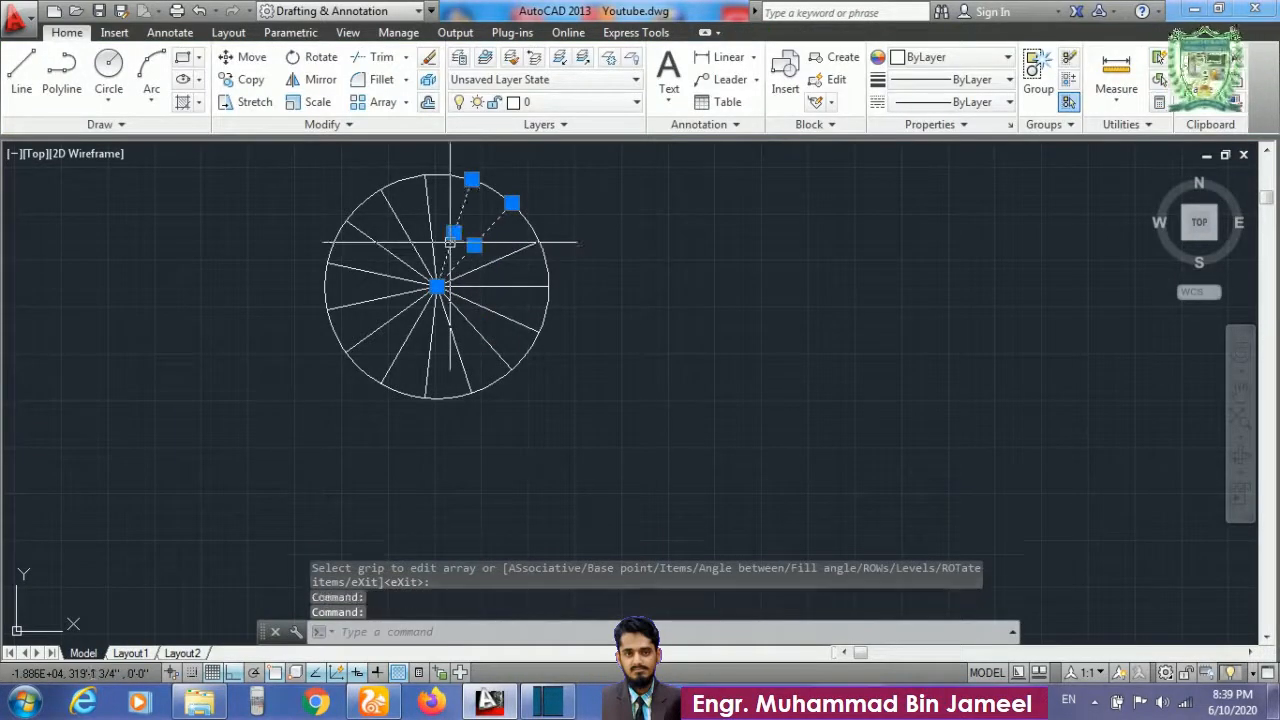
{"action": "key", "text": "Escape"}
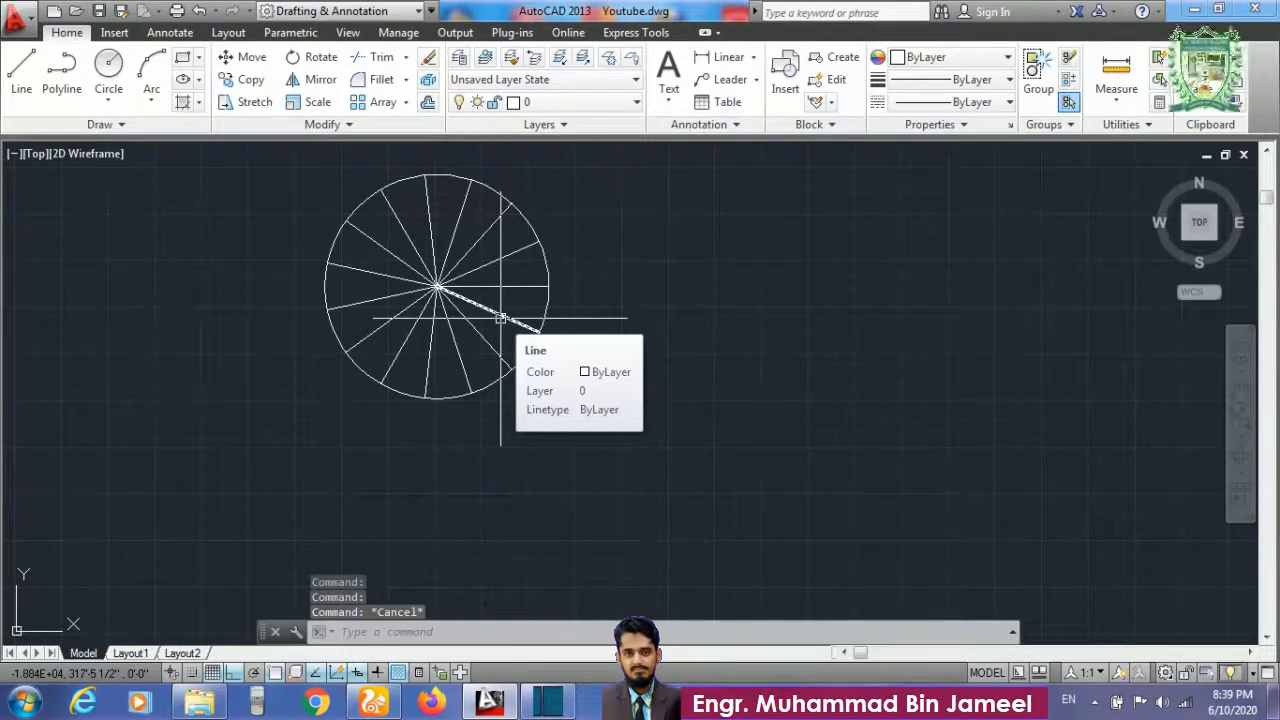
Examine the rectangular, path and polar arrays together in an overview of the drawing
{"action": "scroll", "coordinate": [583, 398], "scroll_direction": "down", "scroll_amount": 2}
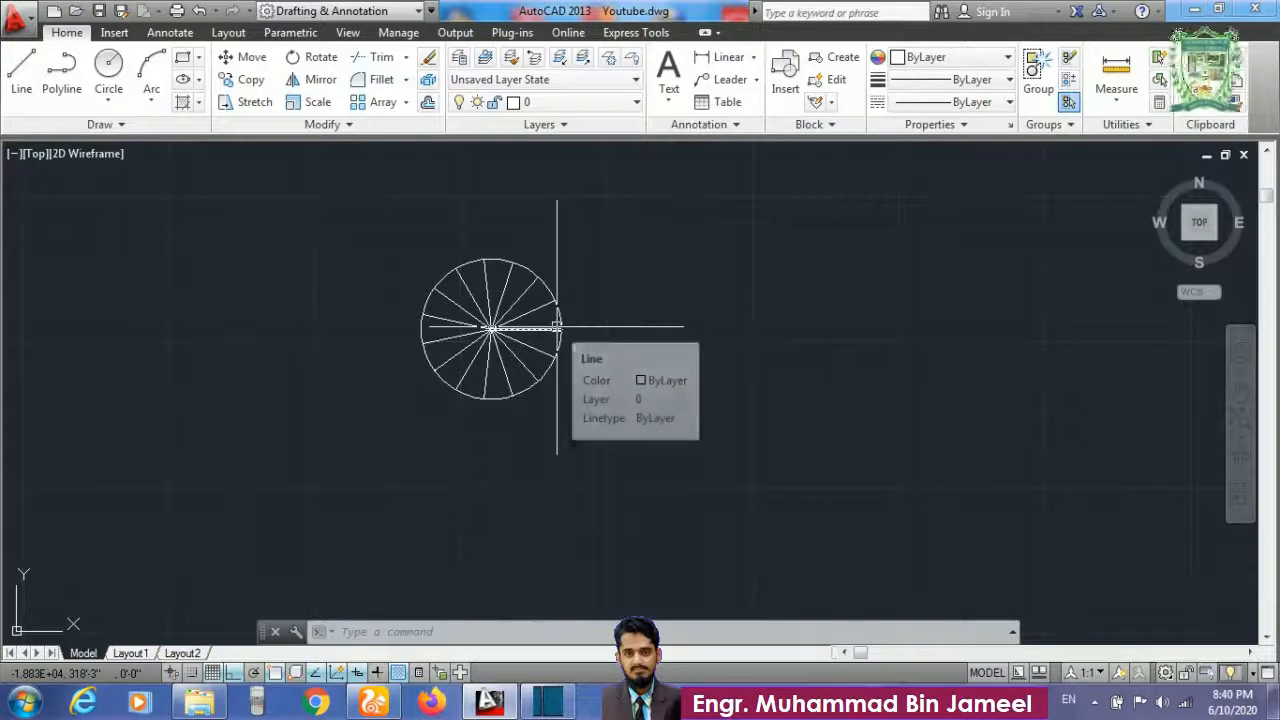
{"action": "scroll", "coordinate": [557, 320], "scroll_direction": "down", "scroll_amount": 5}
{"action": "scroll", "coordinate": [571, 309], "scroll_direction": "down", "scroll_amount": 2}
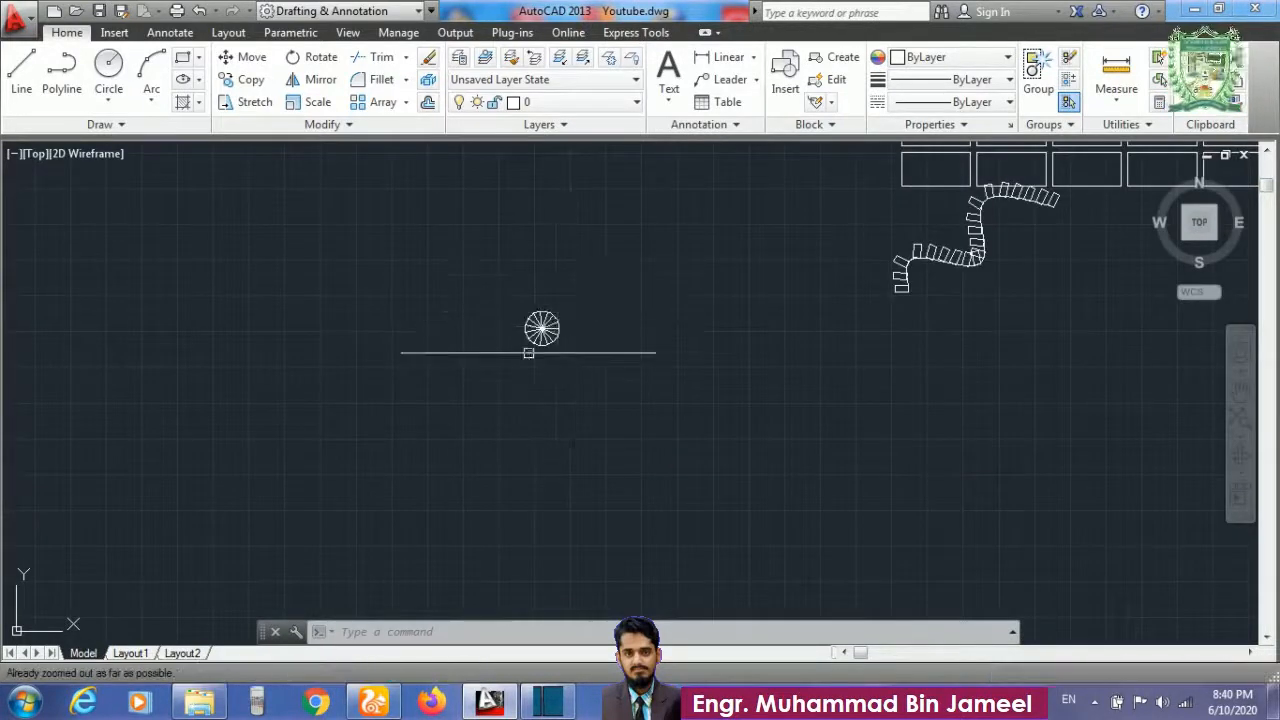
{"action": "type", "text": "z"}
{"action": "key", "text": "Return"}
{"action": "key", "text": "Return"}
{"action": "key", "text": "Escape"}
{"action": "key", "text": "Escape"}
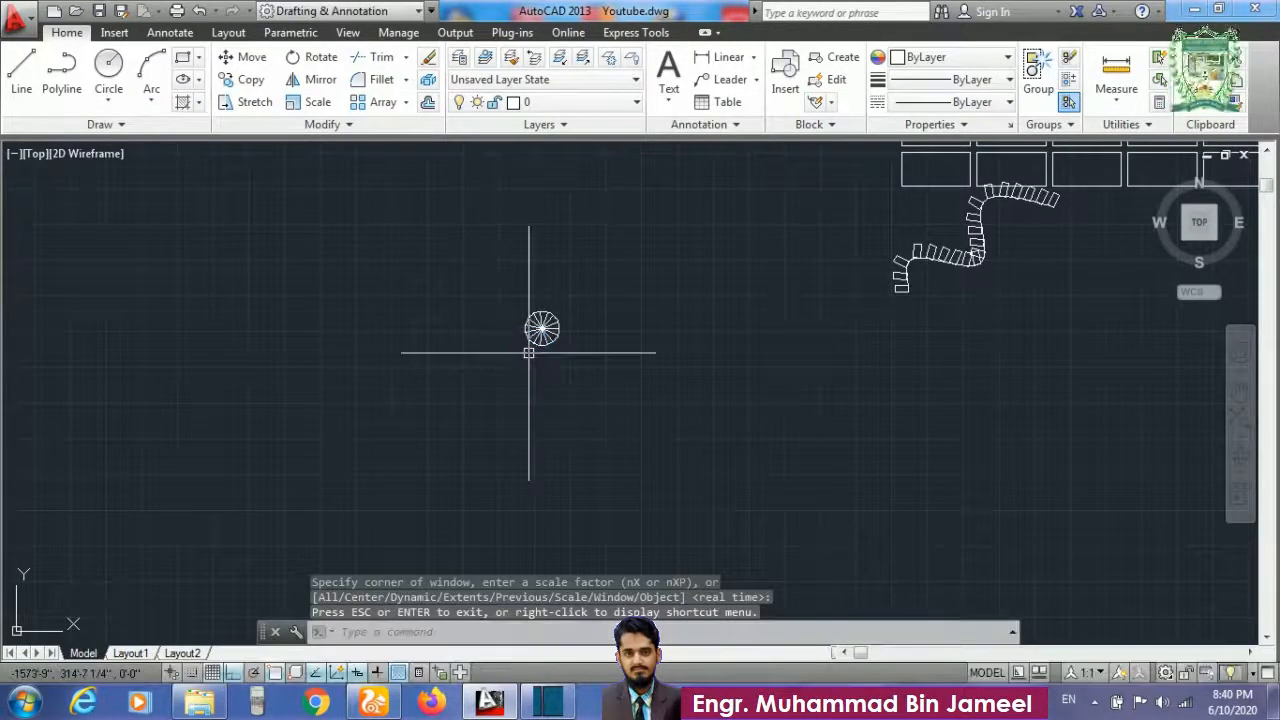
{"action": "scroll", "coordinate": [607, 335], "scroll_direction": "down", "scroll_amount": 2}
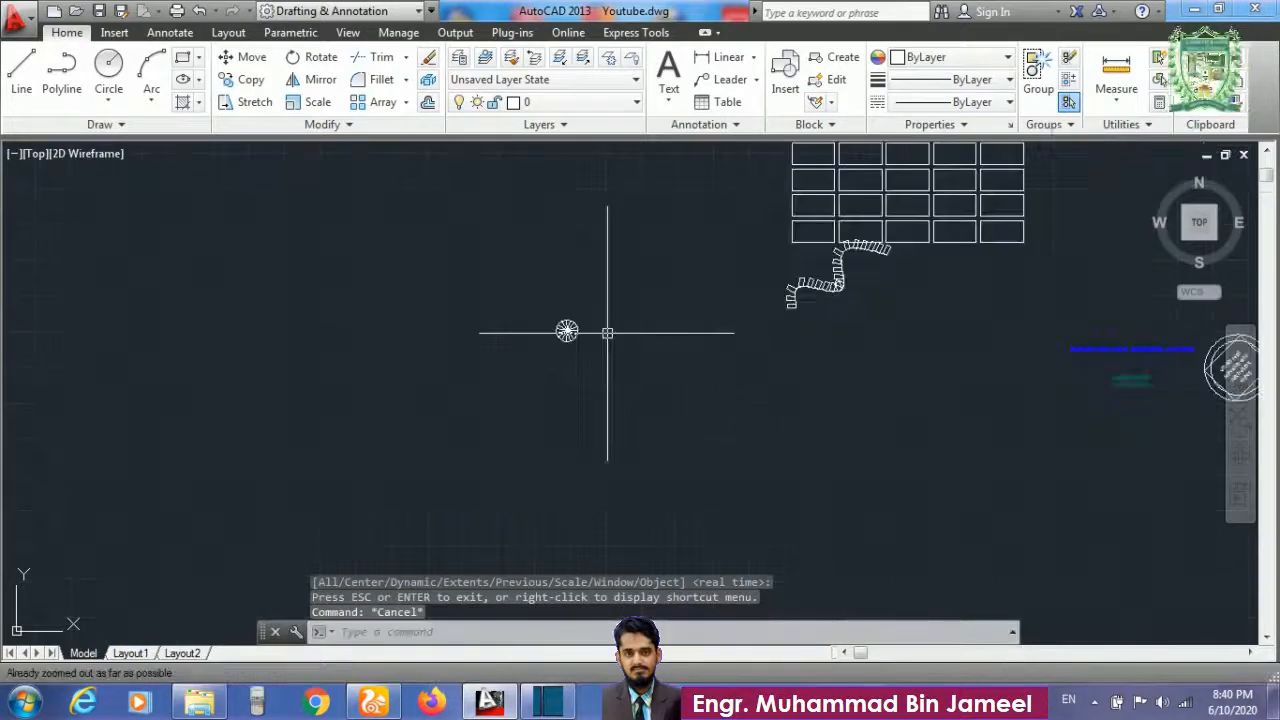
{"action": "middle_click_drag", "start_coordinate": [770, 357], "coordinate": [770, 357]}
{"action": "middle_click_drag", "start_coordinate": [923, 323], "coordinate": [611, 503]}
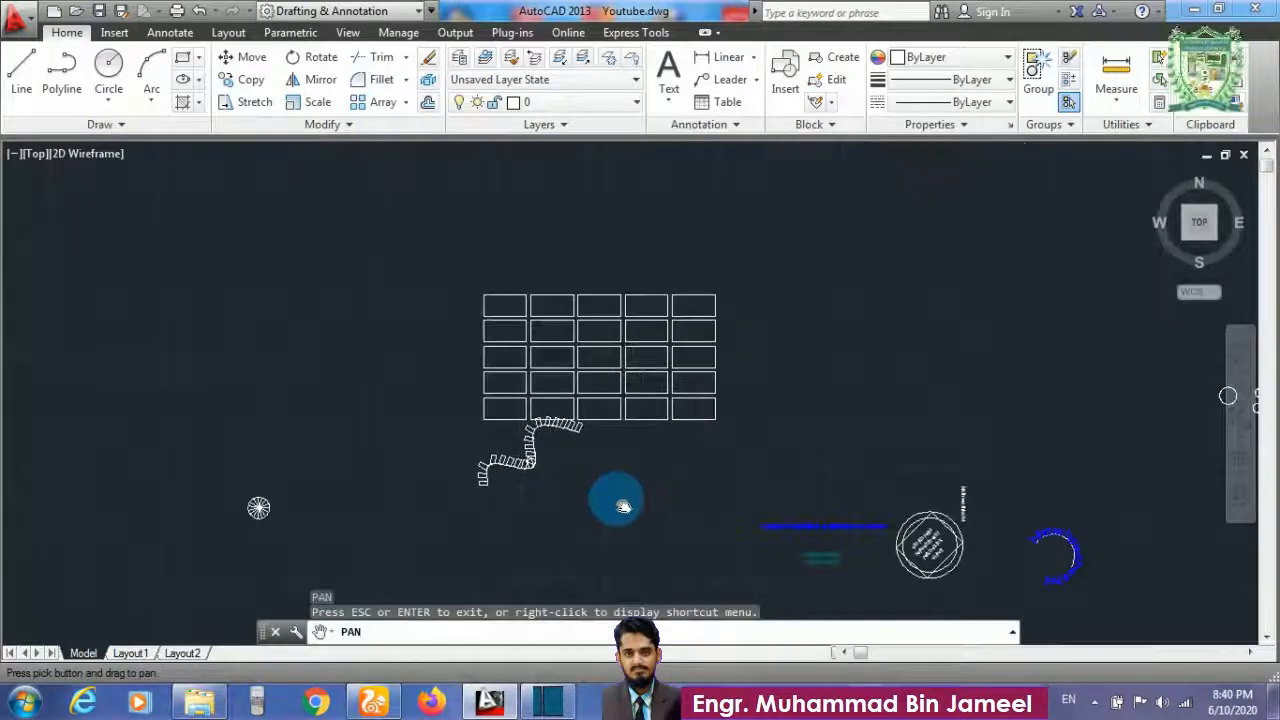
{"action": "mouse_move", "coordinate": [629, 451]}
{"action": "middle_mouse_down"}
{"action": "mouse_move", "coordinate": [655, 398]}
{"action": "mouse_move", "coordinate": [648, 385]}
{"action": "middle_mouse_up"}
{"action": "key", "text": "Escape"}
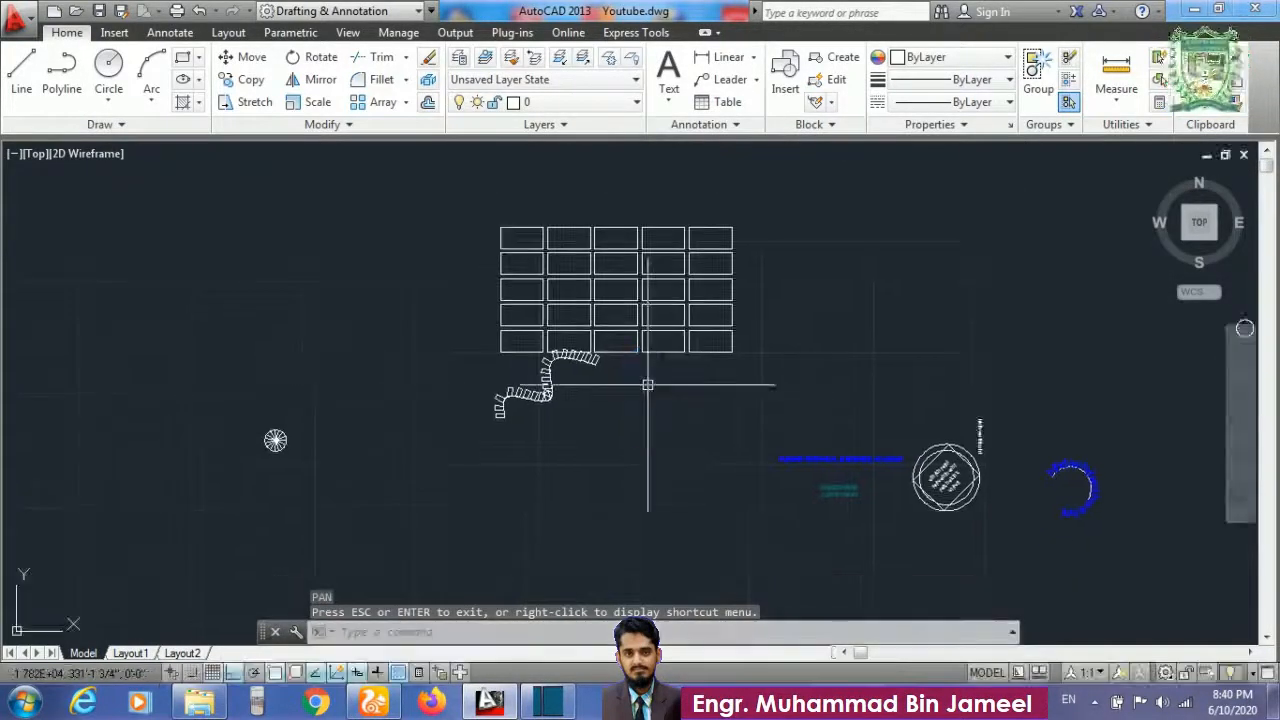